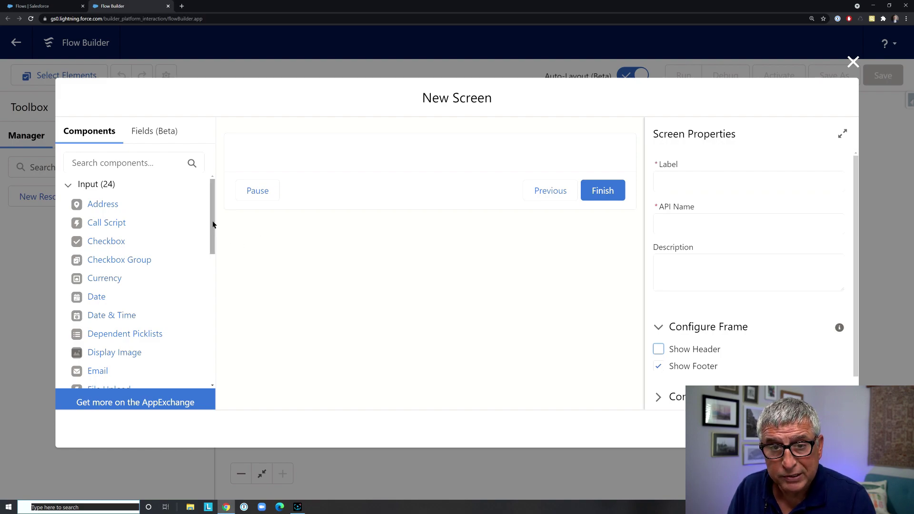
# Step: Add a Text input component to the new screen and label the screen "First Screen" with the matching API name
pyautogui.moveTo(213, 225); pyautogui.dragTo(212, 321)
pyautogui.moveTo(94, 318); pyautogui.dragTo(302, 151)
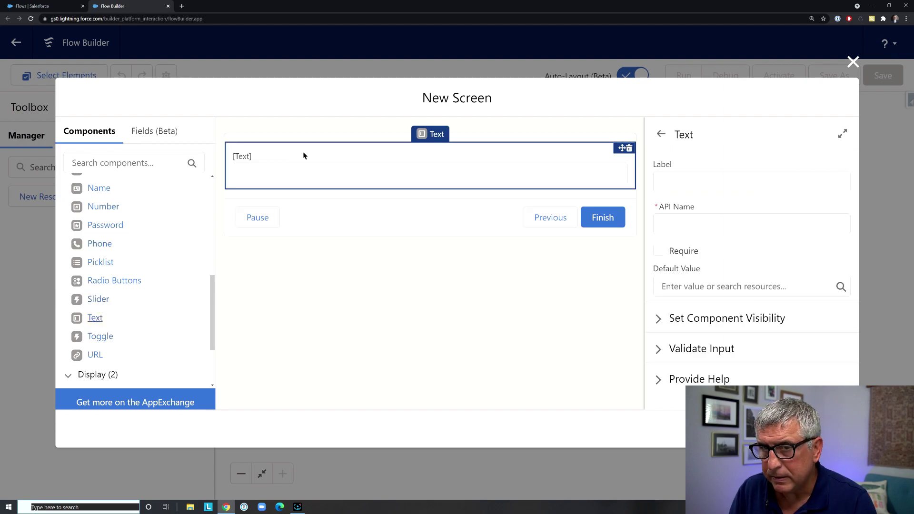
pyautogui.click(374, 139)
pyautogui.click(690, 179)
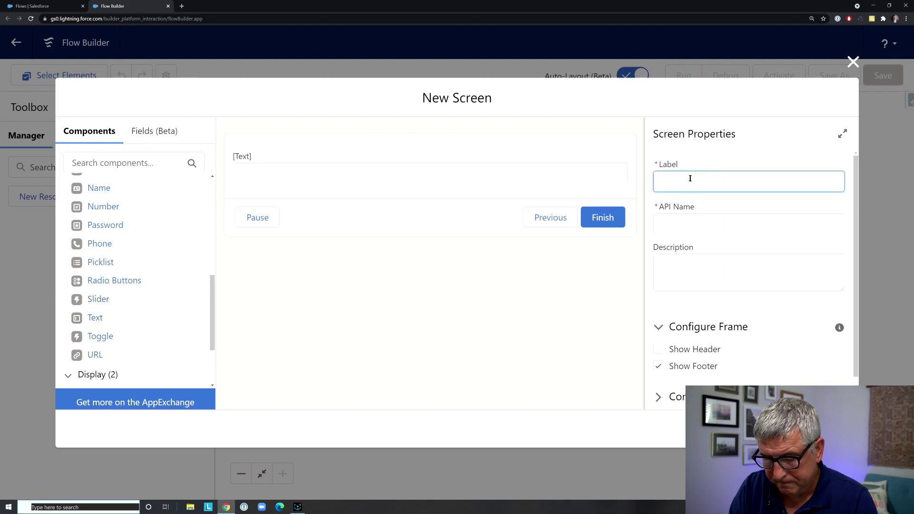
pyautogui.write('Firs')
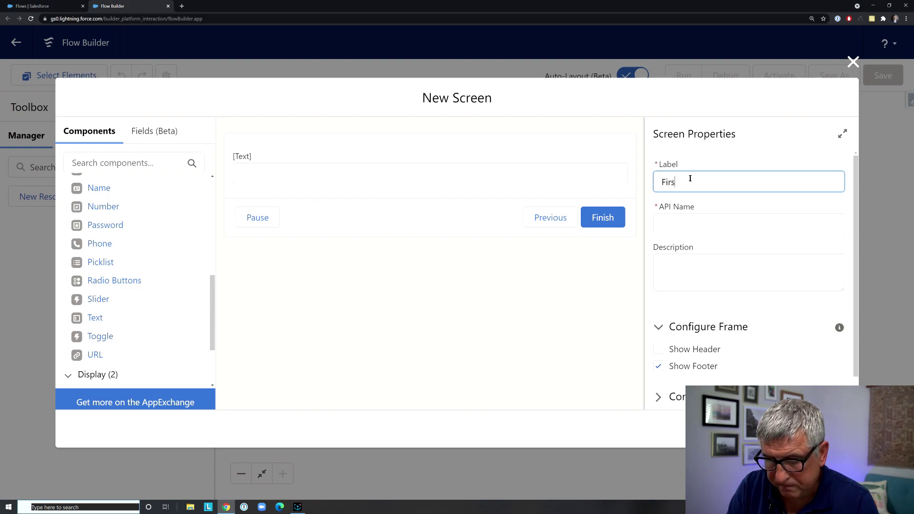
pyautogui.write('t Screen')
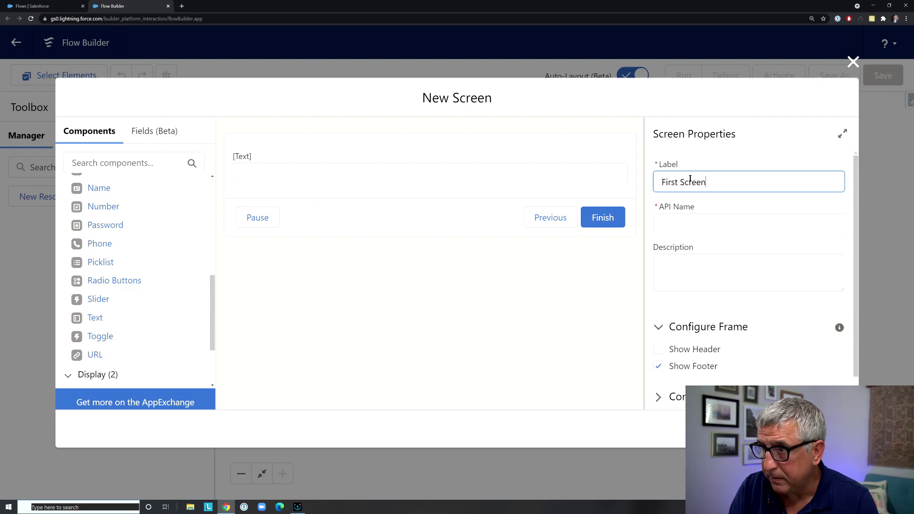
pyautogui.click(755, 225)
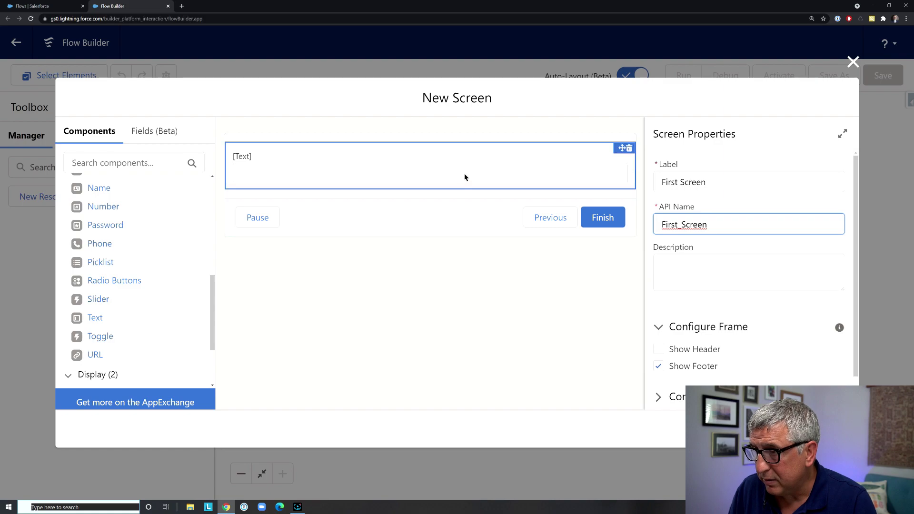
# Step: Label the screen's Text component "Full Name" and fill in its matching API name
pyautogui.click(366, 173)
pyautogui.click(683, 178)
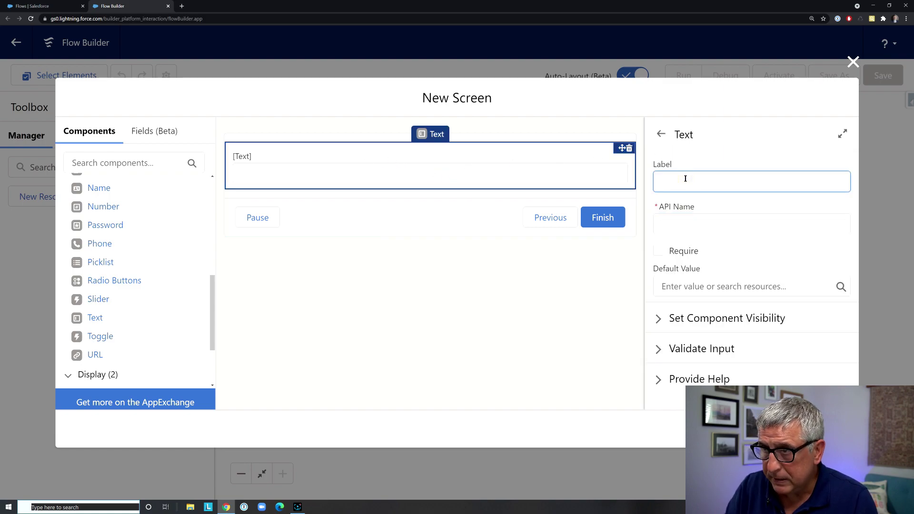
pyautogui.write('Full Name')
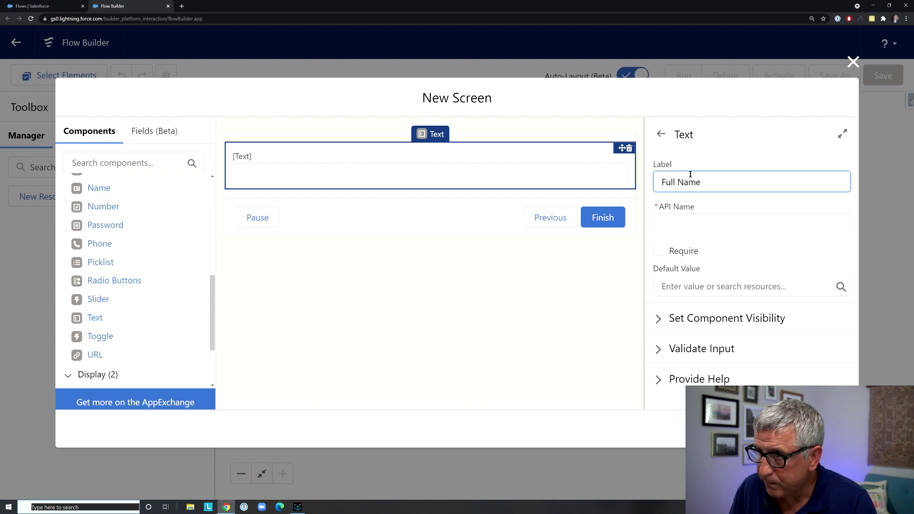
pyautogui.click(723, 226)
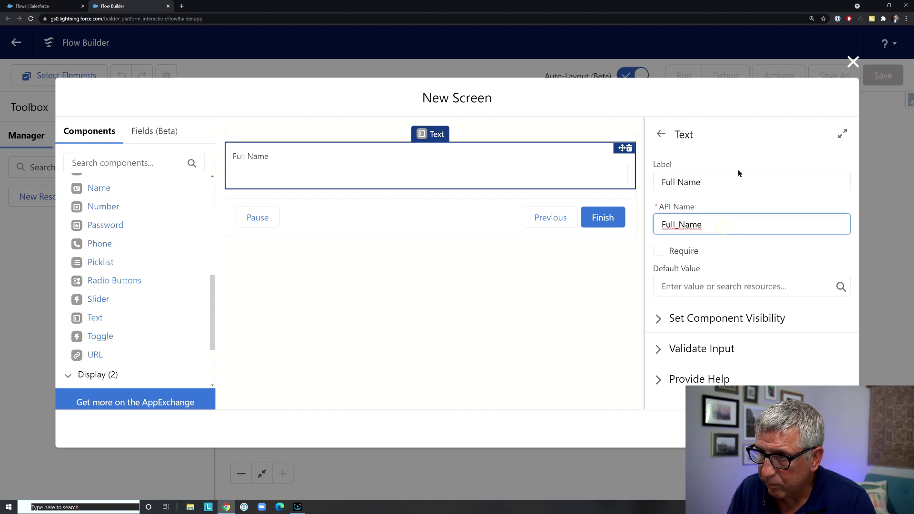
# Step: Examine the beta record fields palette and its record variable choices, comparing it with the standard screen components
pyautogui.click(157, 138)
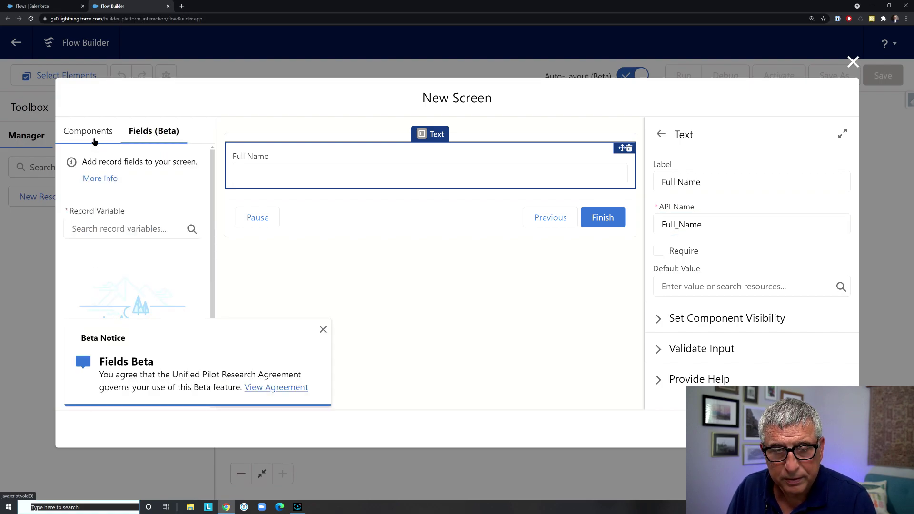
pyautogui.click(94, 141)
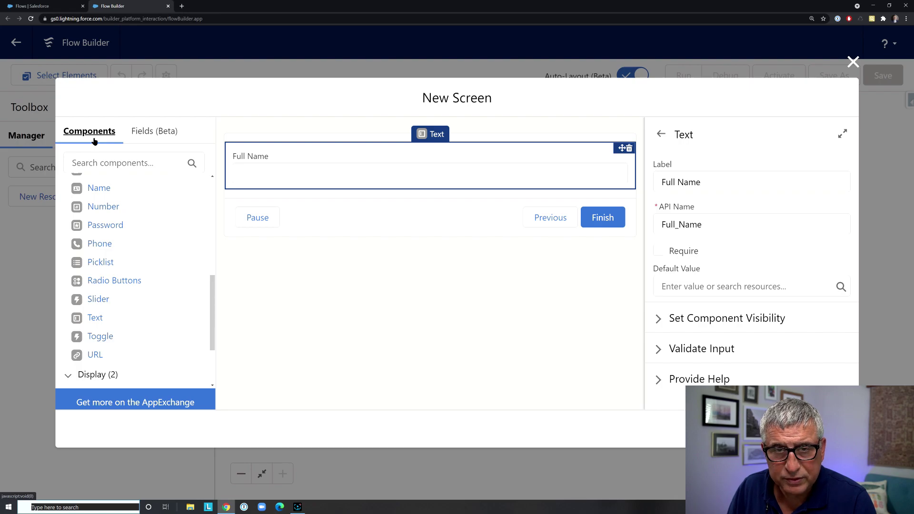
pyautogui.click(154, 138)
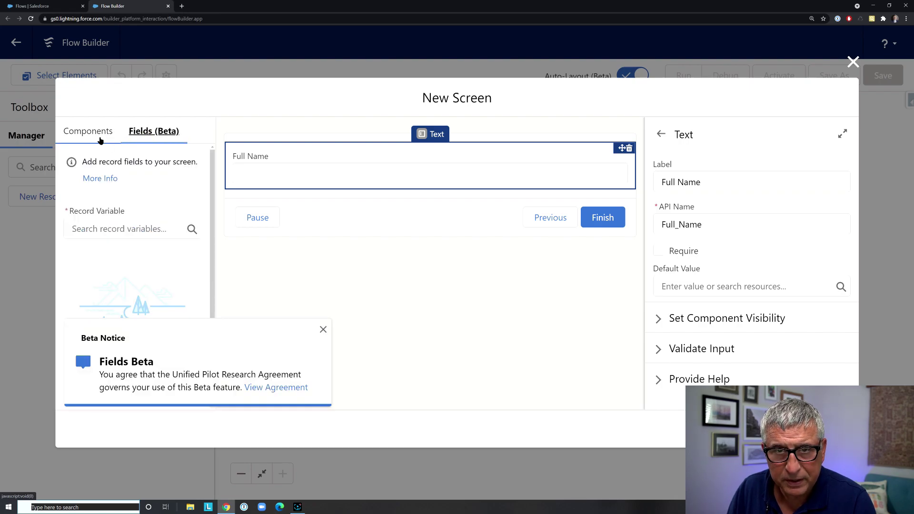
pyautogui.click(100, 140)
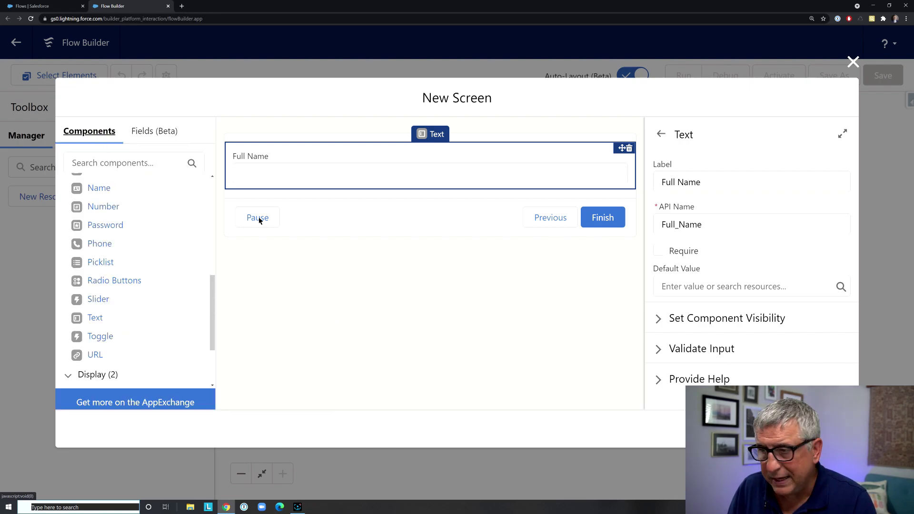
pyautogui.click(170, 138)
pyautogui.click(88, 132)
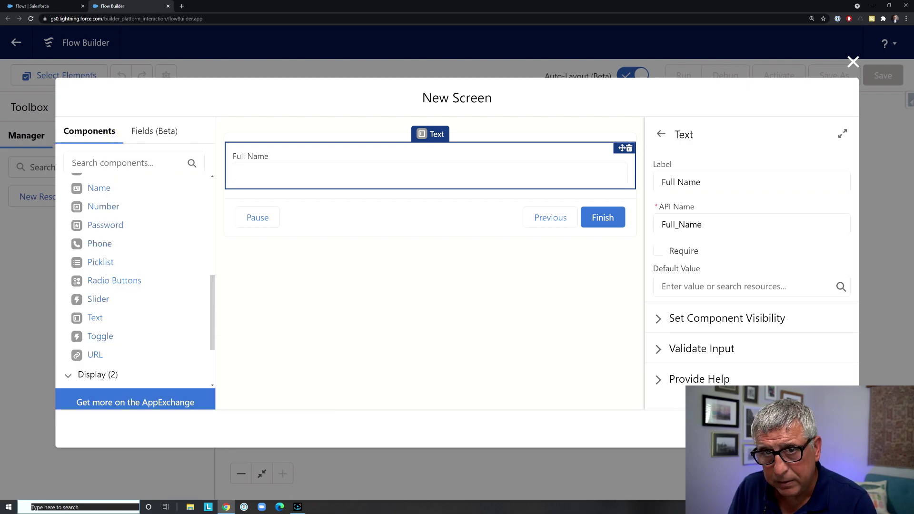
pyautogui.click(166, 137)
pyautogui.click(168, 229)
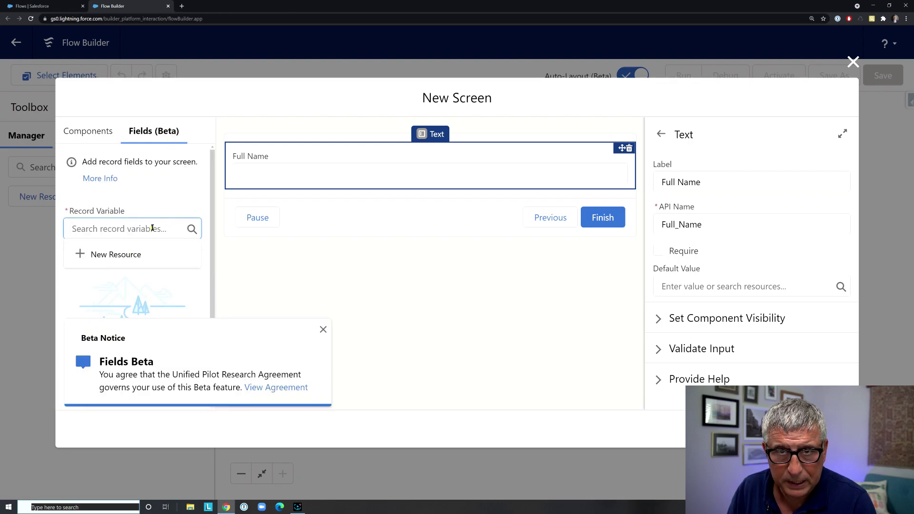
pyautogui.click(100, 135)
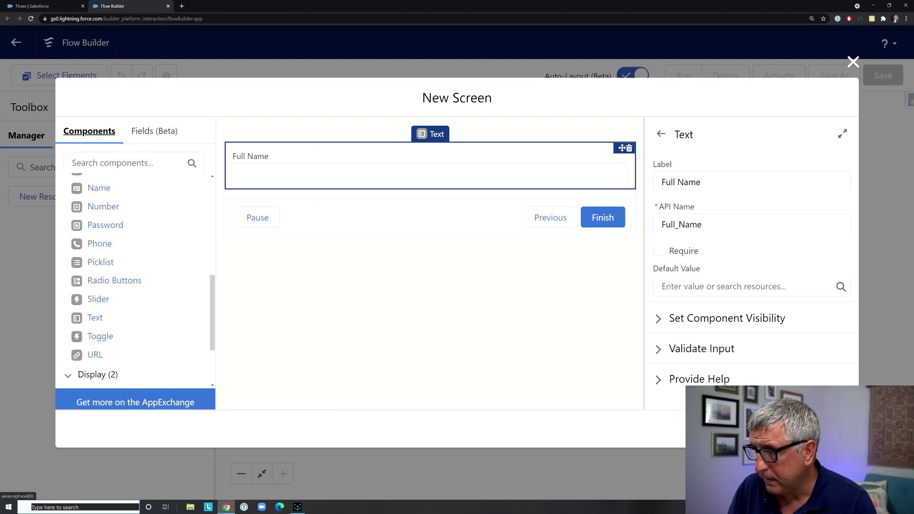
# Step: Finish the screen and insert a Get Records element before it, labelled "Get Contact", that retrieves Contact records
pyautogui.click(830, 429)
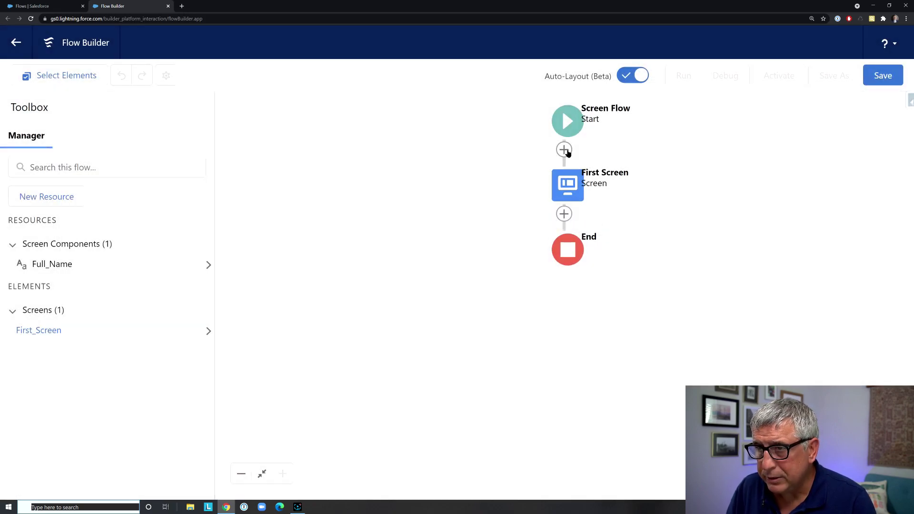
pyautogui.click(564, 151)
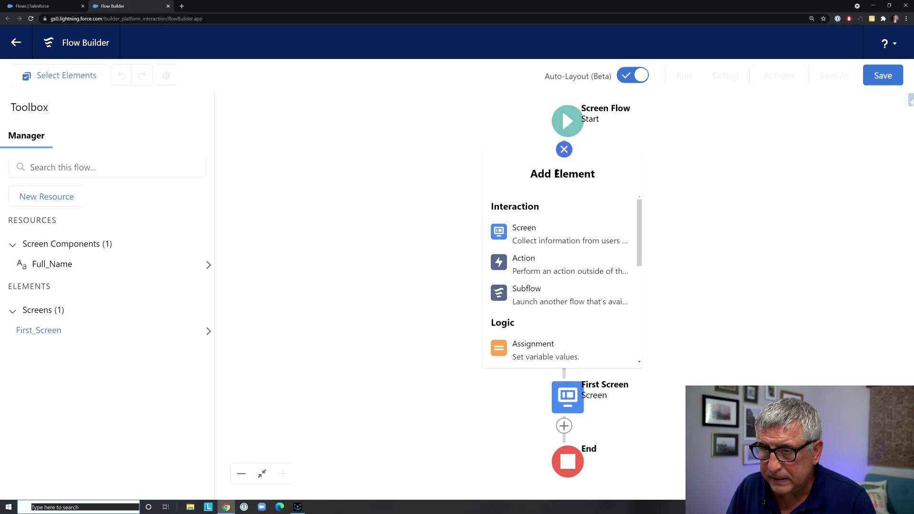
pyautogui.moveTo(637, 257); pyautogui.dragTo(638, 343)
pyautogui.click(585, 328)
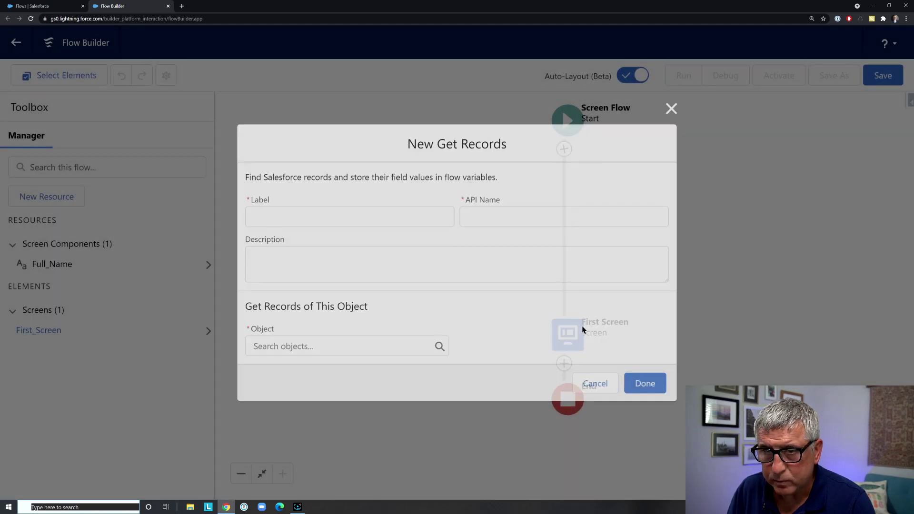
pyautogui.write('Get')
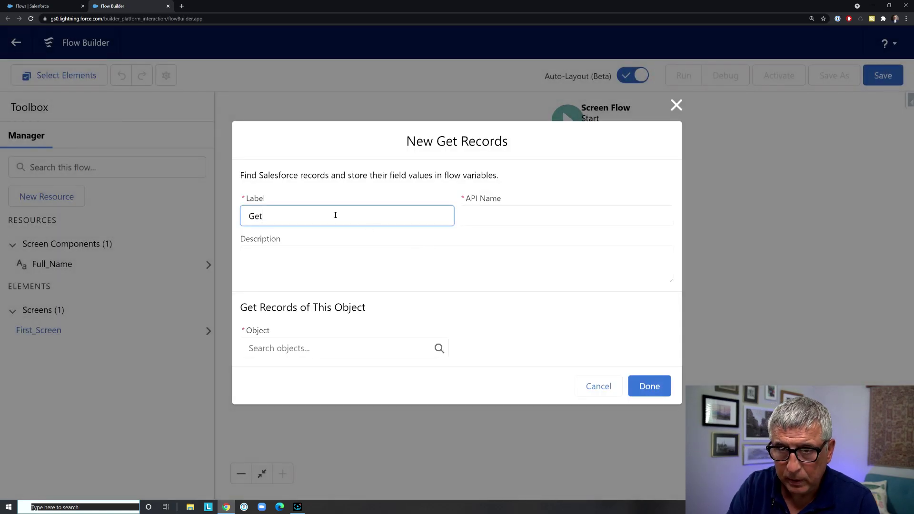
pyautogui.write(' Contact')
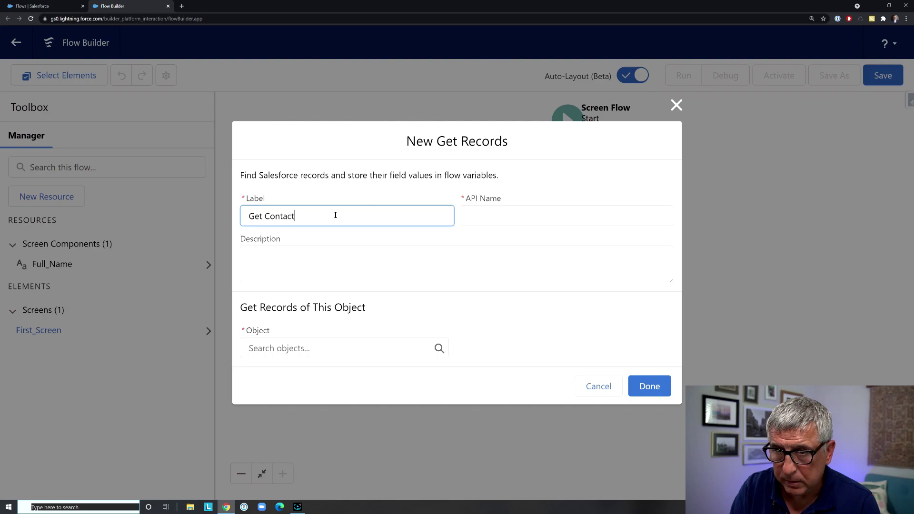
pyautogui.click(548, 211)
pyautogui.click(360, 345)
pyautogui.write('Contact')
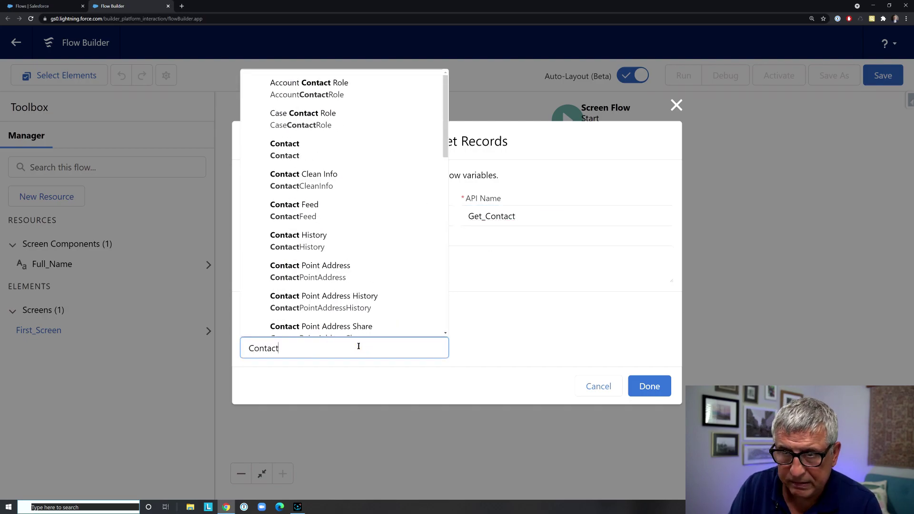
pyautogui.click(340, 149)
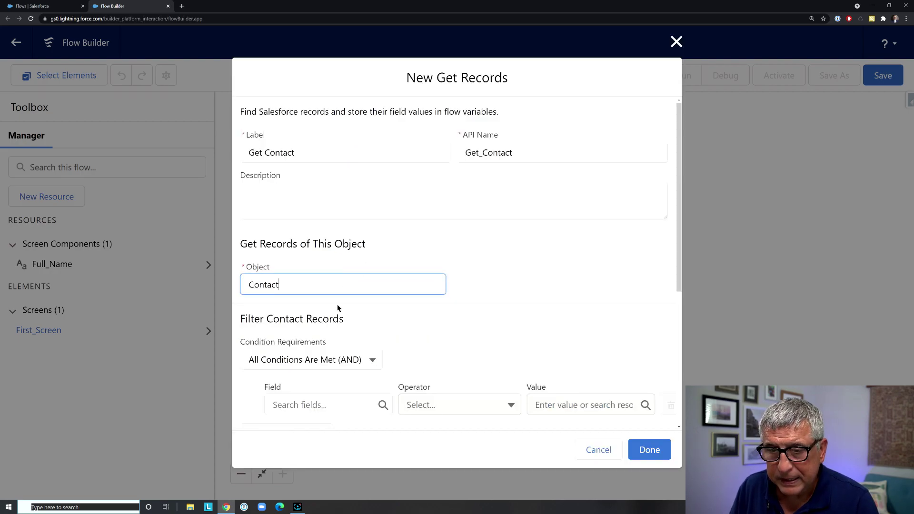
# Step: Filter the Contact records on the Id field with the Equals operator
pyautogui.click(333, 400)
pyautogui.write('Id')
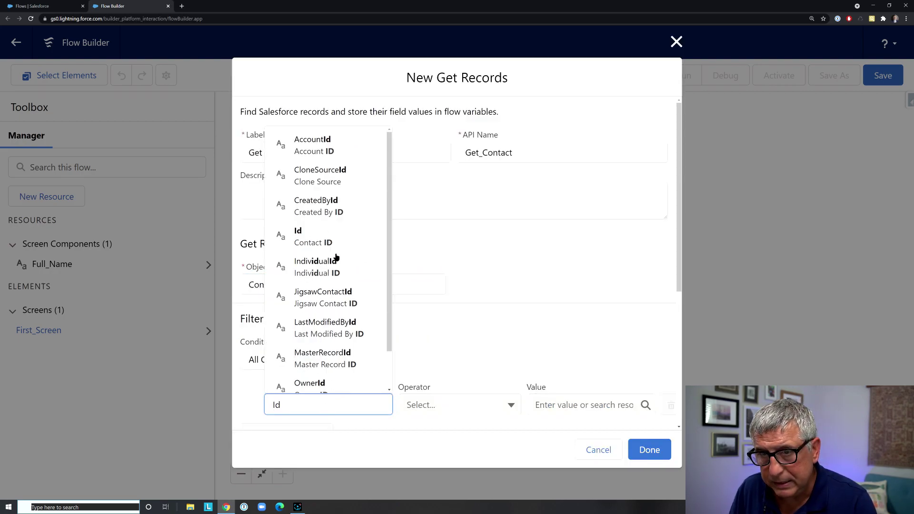
pyautogui.click(337, 240)
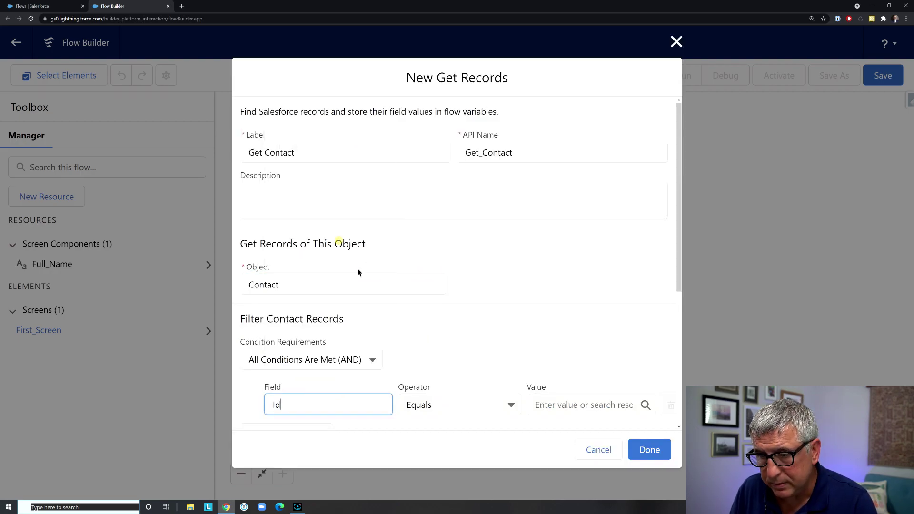
# Step: Create a Text variable named recordId, available for input, as the value of the Id filter condition
pyautogui.click(564, 406)
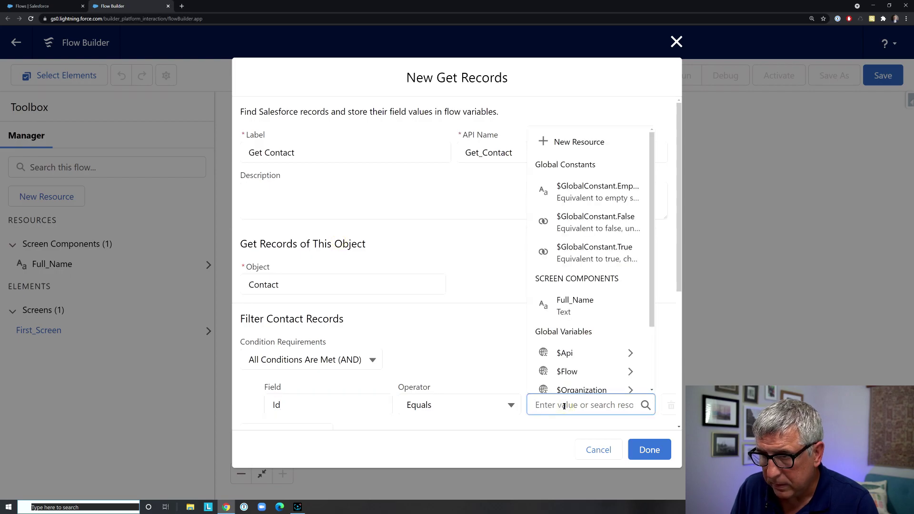
pyautogui.click(588, 147)
pyautogui.click(307, 210)
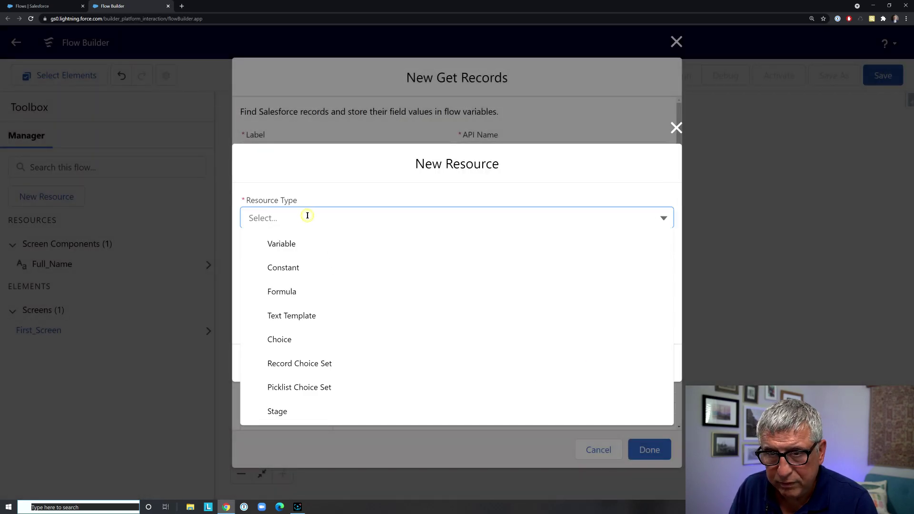
pyautogui.click(312, 241)
pyautogui.click(296, 247)
pyautogui.write('recordId')
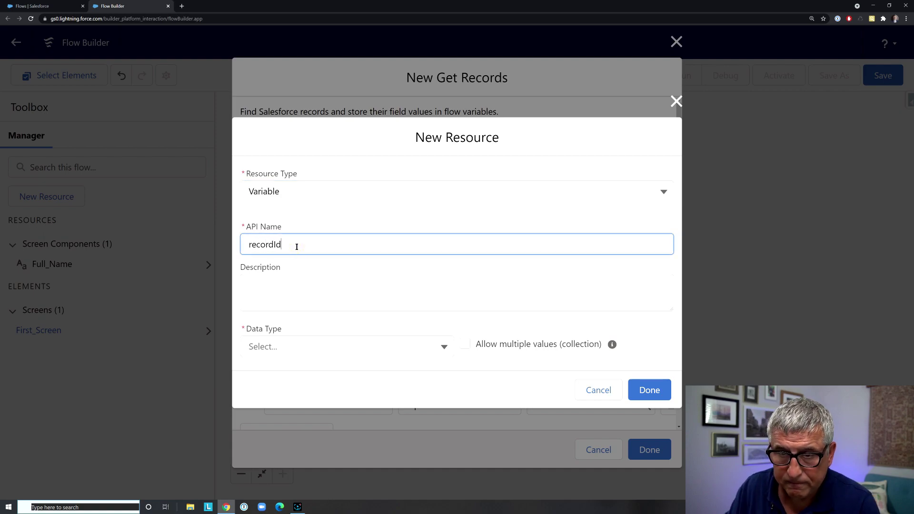
pyautogui.click(340, 342)
pyautogui.click(310, 107)
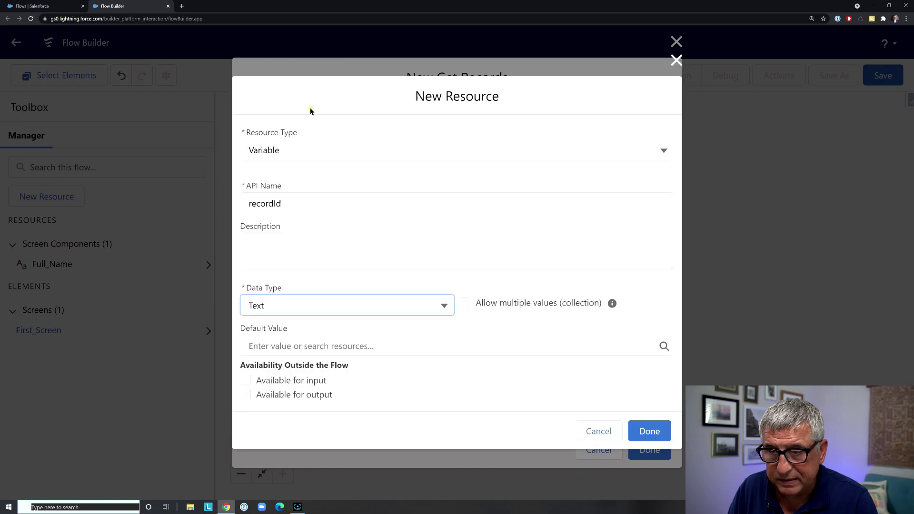
pyautogui.click(246, 380)
pyautogui.click(649, 430)
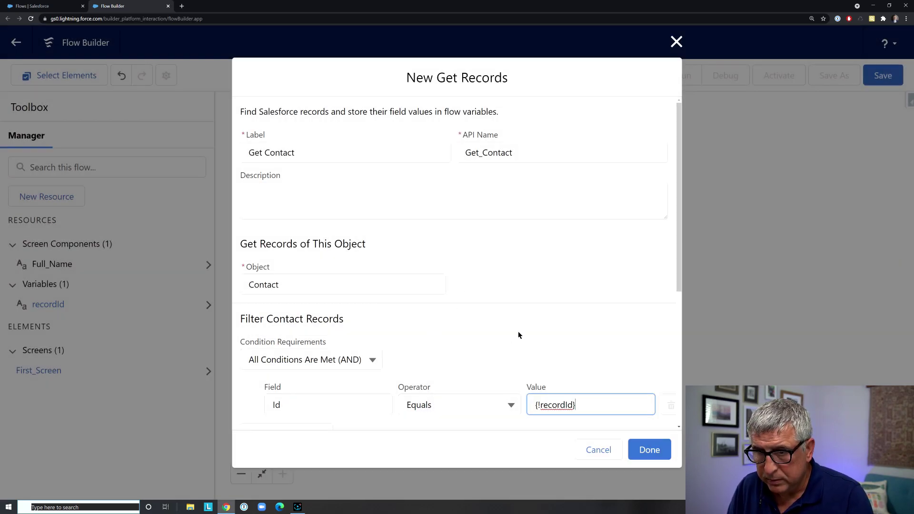
# Step: Check the sorting and record storage options of the Get Contact element and complete it with the defaults
pyautogui.scroll(-3, 518, 333)
pyautogui.scroll(-2, 518, 335)
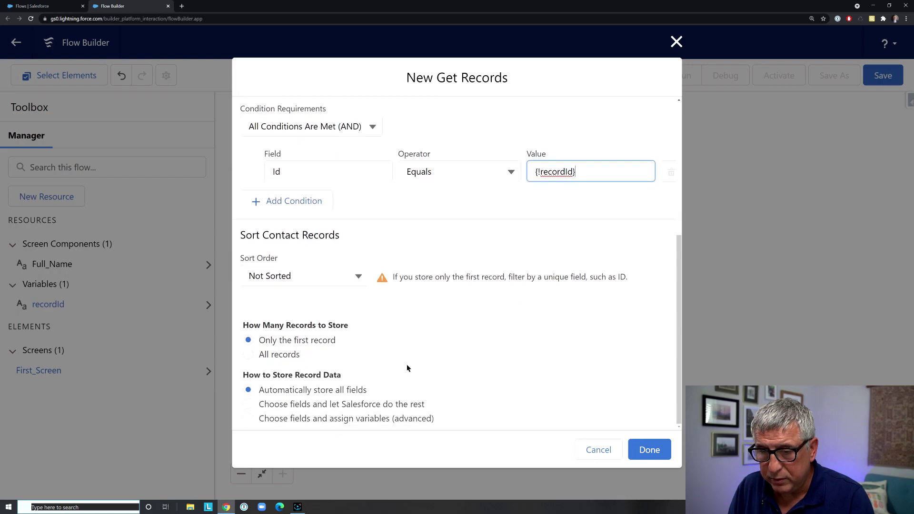
pyautogui.click(651, 450)
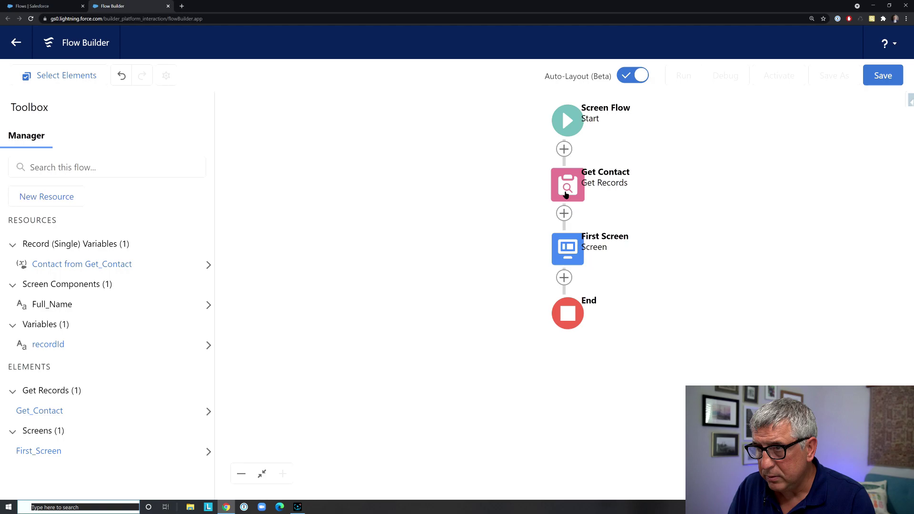
# Step: Save the flow with the label "Fields Beta Screen Flow" and the API name Fields_Beta_Screen_Flow
pyautogui.click(881, 76)
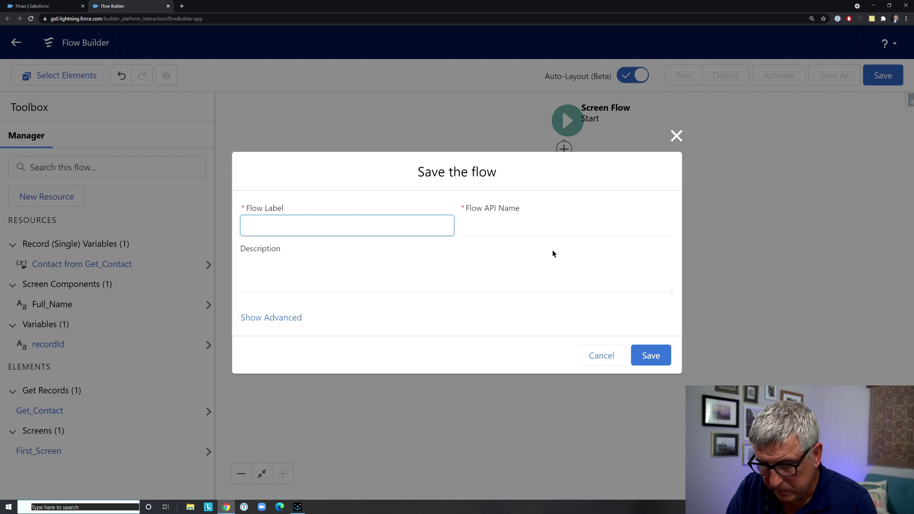
pyautogui.write('Fil')
pyautogui.press('BackSpace')
pyautogui.write('elds ')
pyautogui.write('Bed')
pyautogui.press('BackSpace')
pyautogui.write('ta ')
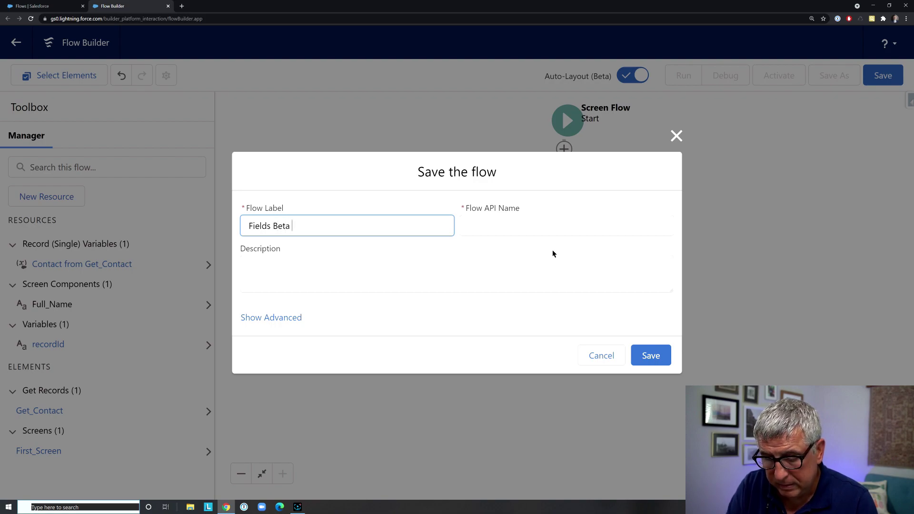
pyautogui.write('Screen Flow')
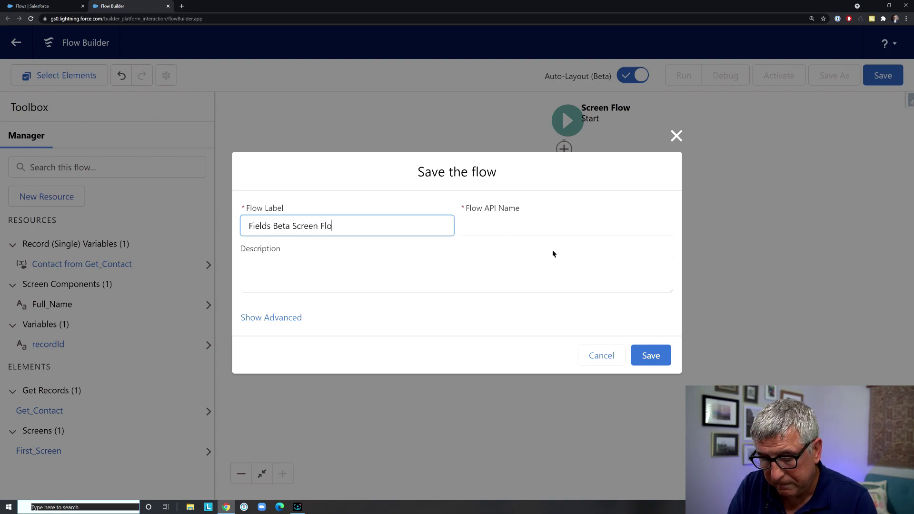
pyautogui.click(555, 218)
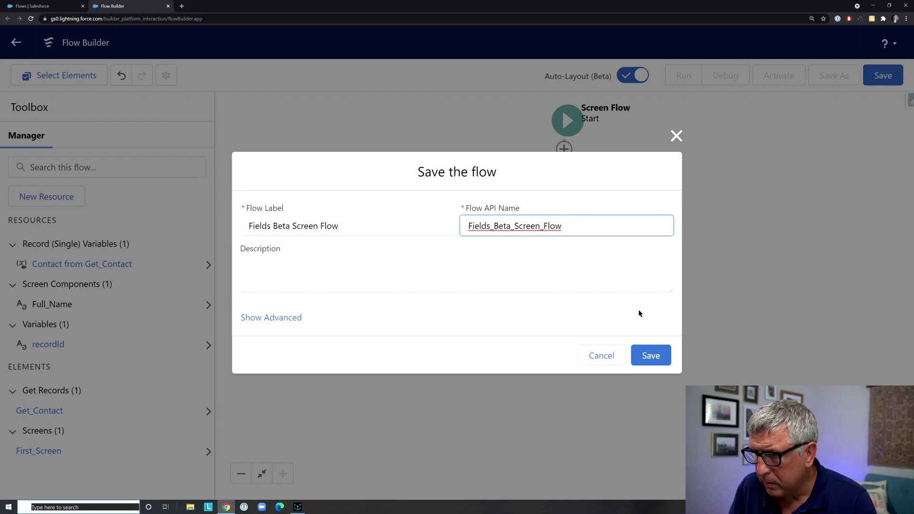
pyautogui.click(649, 365)
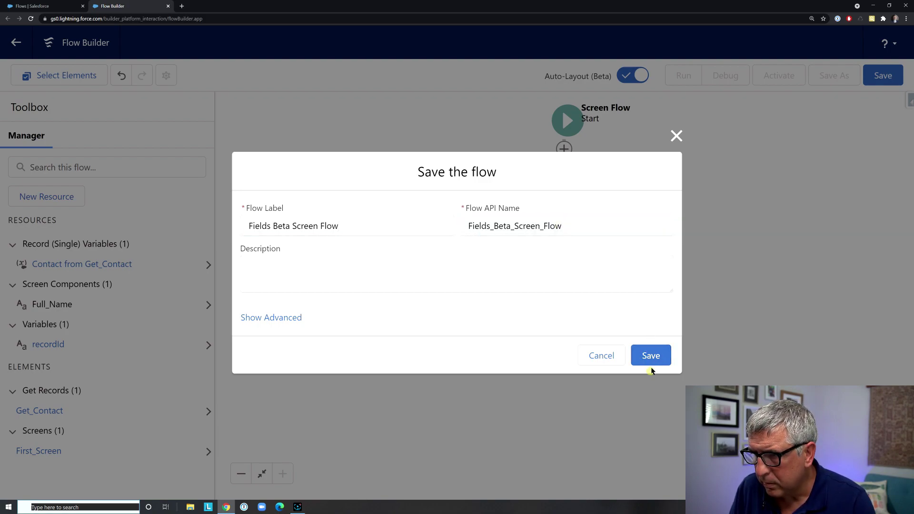
pyautogui.click(651, 365)
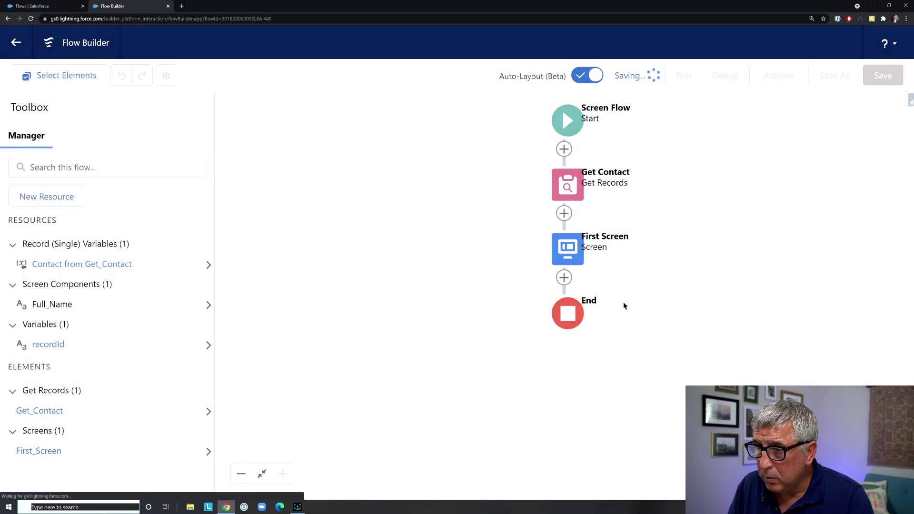
# Step: Open the First Screen element for editing and choose Contact from Get_Contact as the record variable for its fields
pyautogui.click(571, 254)
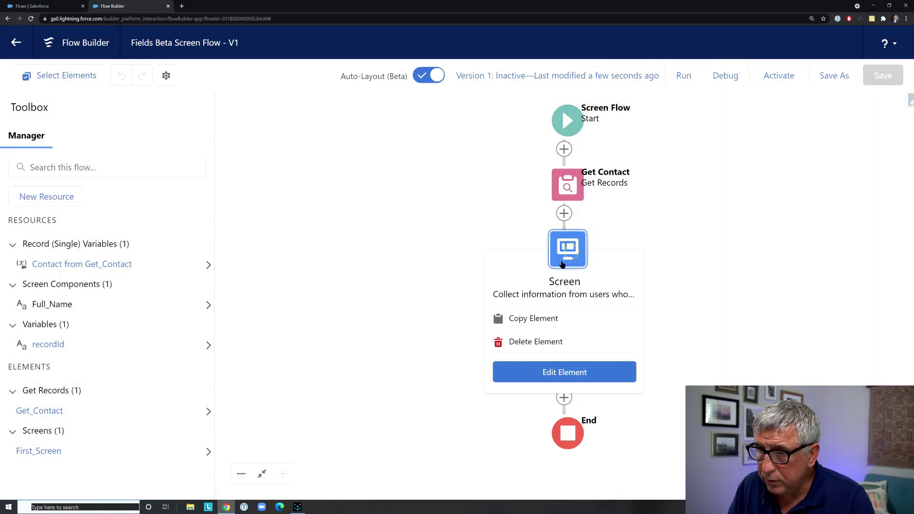
pyautogui.click(556, 372)
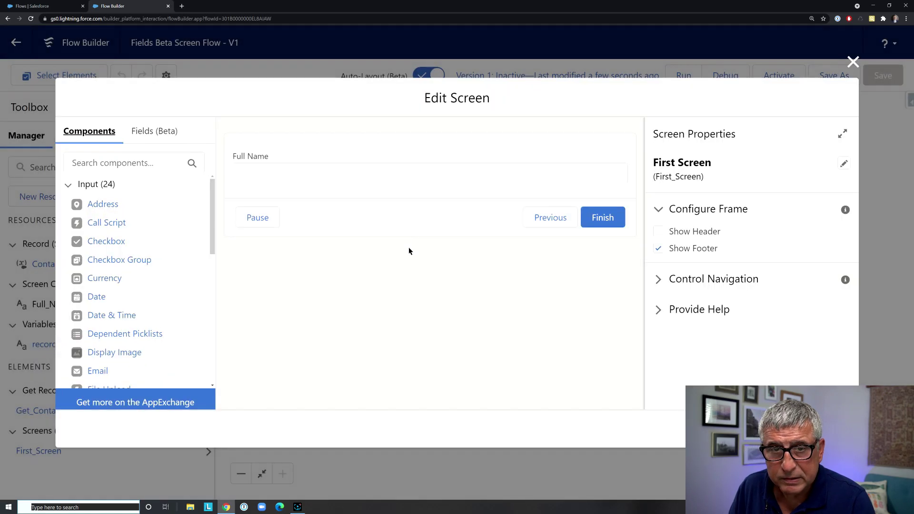
pyautogui.click(164, 143)
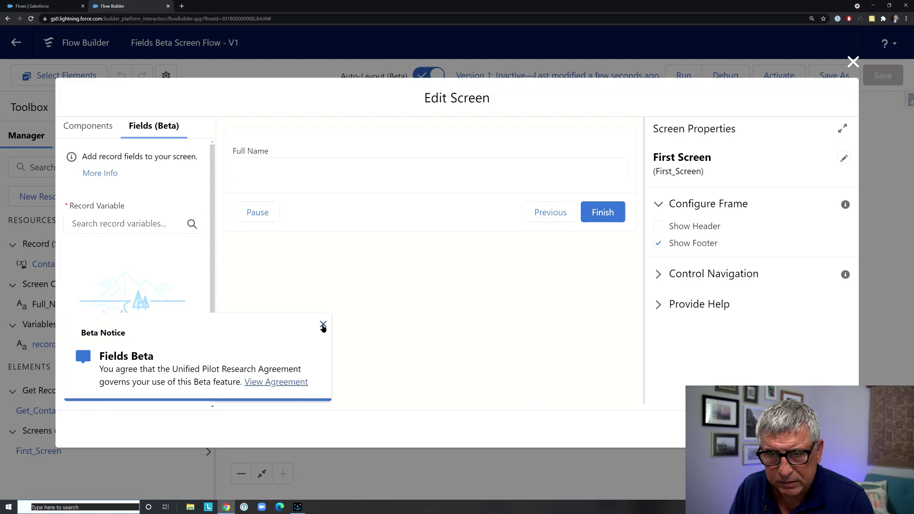
pyautogui.click(323, 324)
pyautogui.click(132, 230)
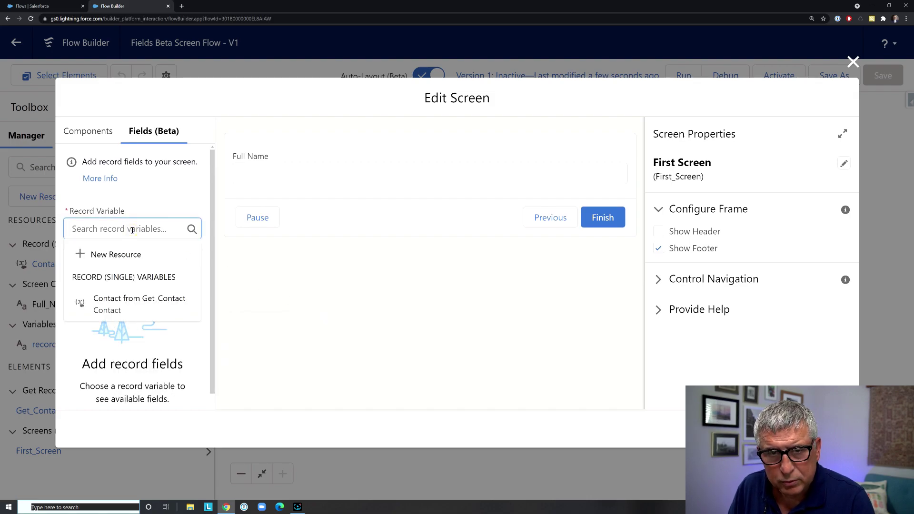
pyautogui.click(139, 308)
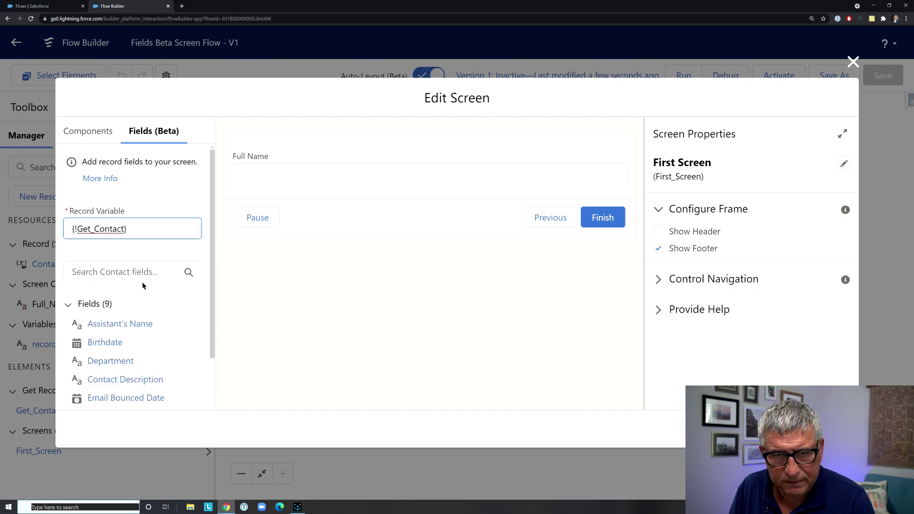
# Step: Add the contact's Title, Department and Birthdate record fields to the screen, in that order below Full Name
pyautogui.moveTo(211, 236); pyautogui.dragTo(212, 291)
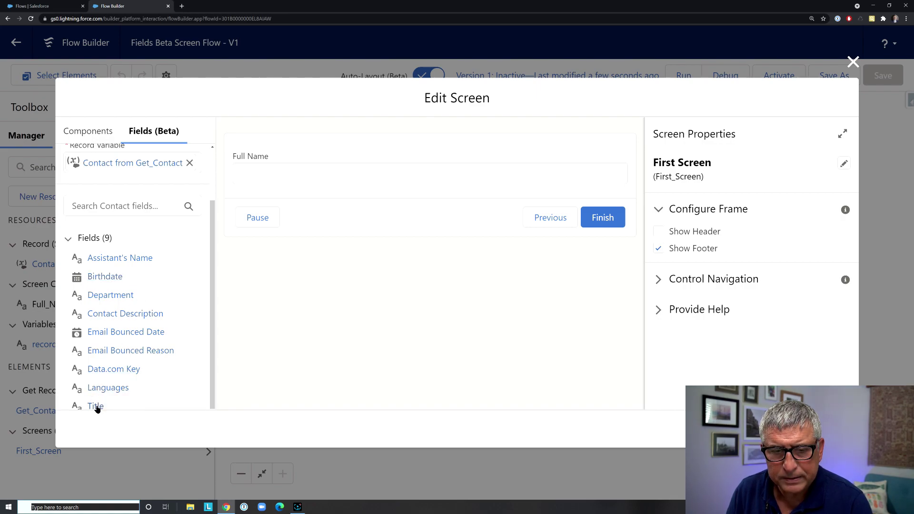
pyautogui.moveTo(106, 276); pyautogui.dragTo(274, 192)
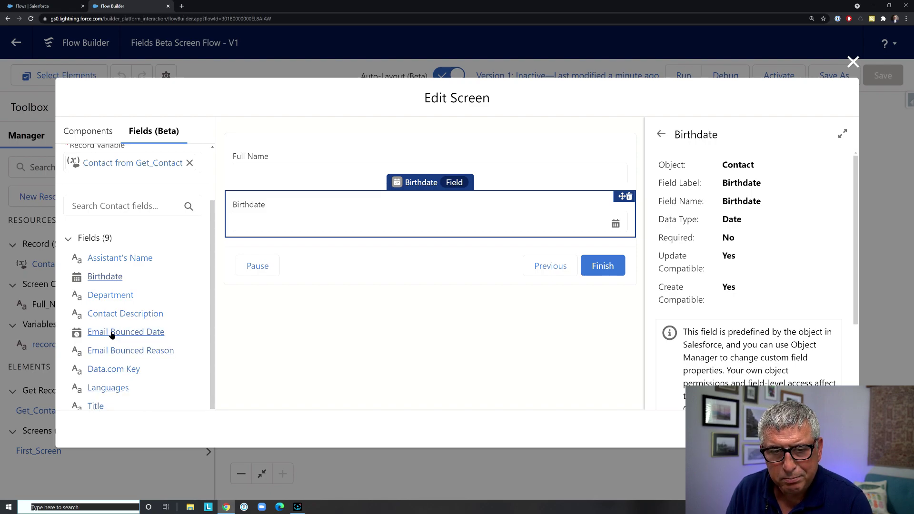
pyautogui.moveTo(96, 407); pyautogui.dragTo(257, 193)
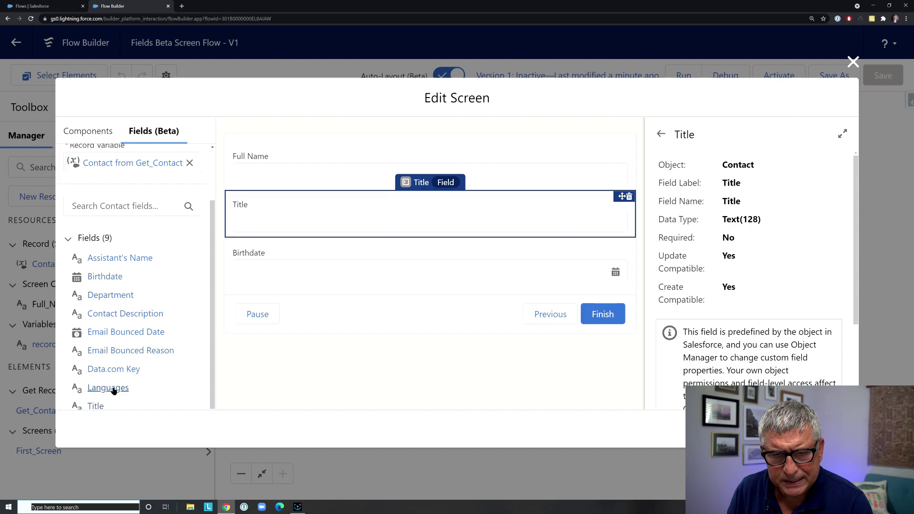
pyautogui.moveTo(110, 295); pyautogui.dragTo(291, 234)
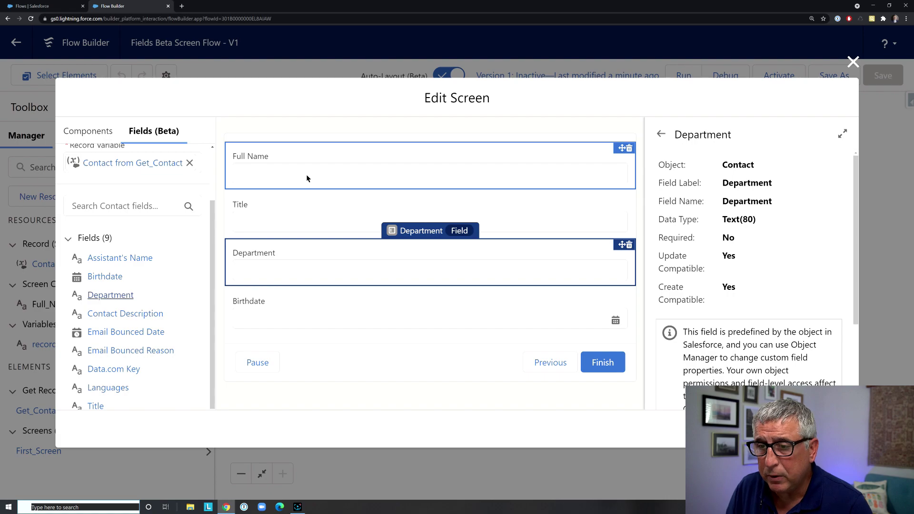
# Step: Examine the properties of the Title field on the screen, including the note on predefined fields
pyautogui.click(319, 225)
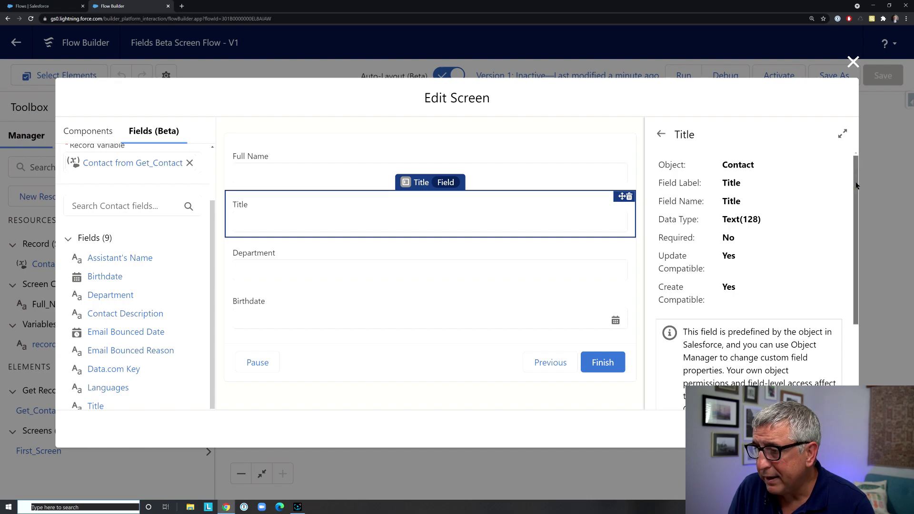
pyautogui.moveTo(855, 185)
pyautogui.mouseDown()
pyautogui.moveTo(860, 289)
pyautogui.moveTo(861, 173)
pyautogui.mouseUp()
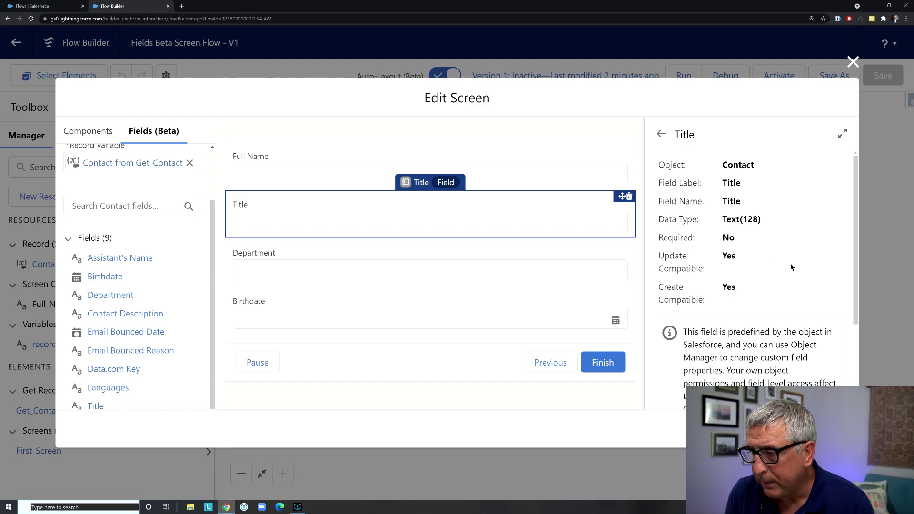
pyautogui.moveTo(854, 267); pyautogui.dragTo(847, 361)
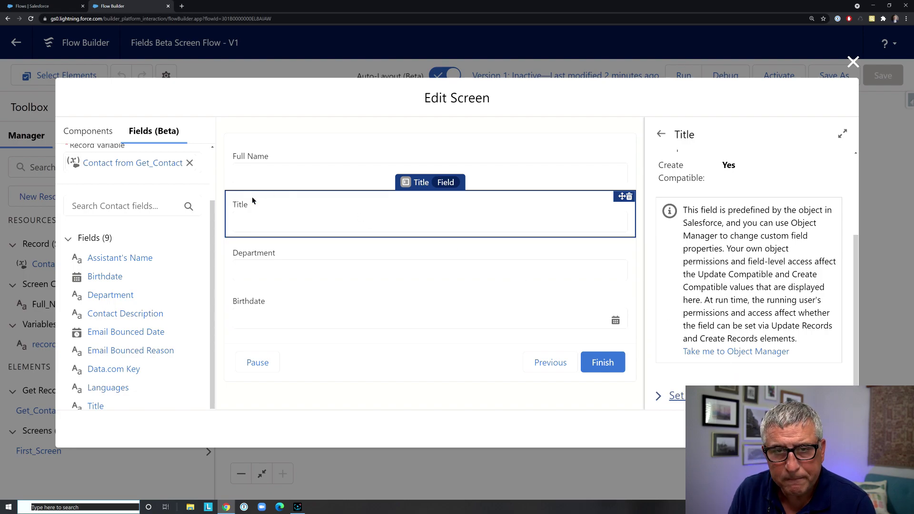
# Step: Compare the available contact record fields with the standard input components that can be added to the screen
pyautogui.click(88, 137)
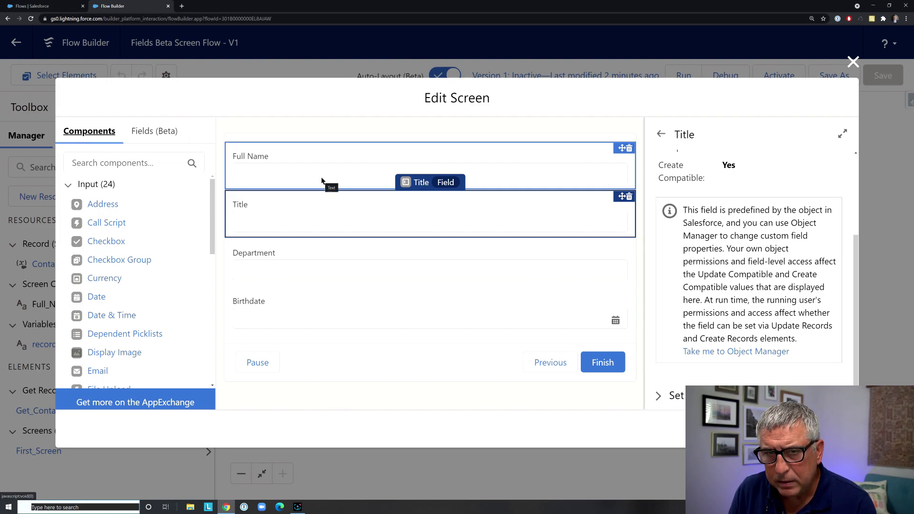
pyautogui.click(161, 142)
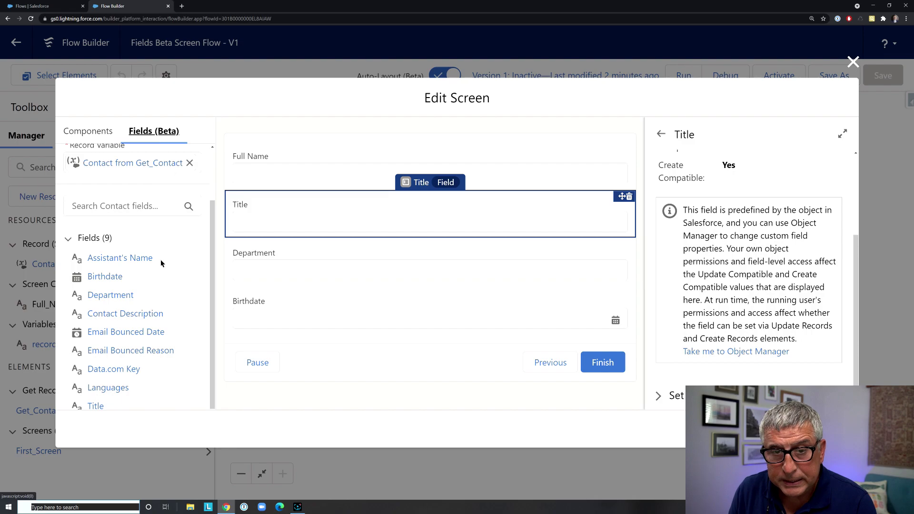
pyautogui.scroll(2, 158, 264)
pyautogui.scroll(-2, 159, 267)
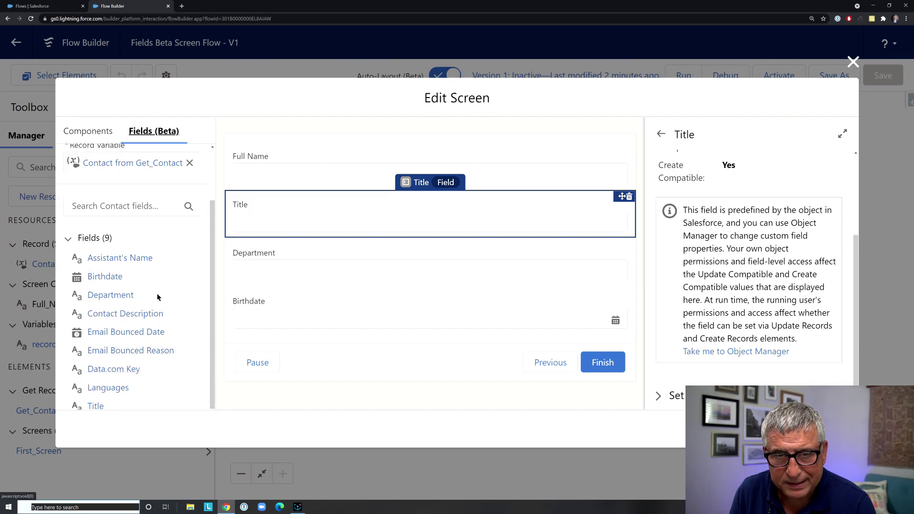
pyautogui.scroll(2, 155, 290)
pyautogui.click(101, 142)
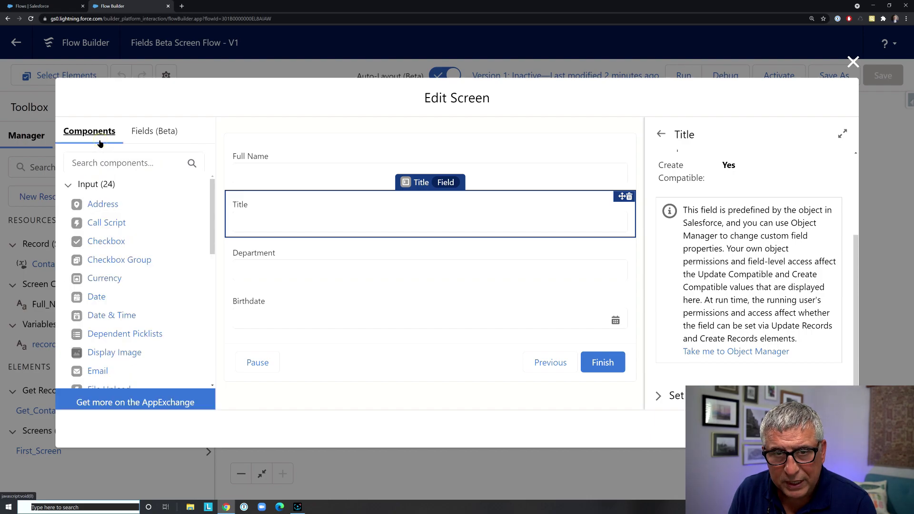
pyautogui.scroll(-3, 189, 227)
pyautogui.scroll(-1, 188, 228)
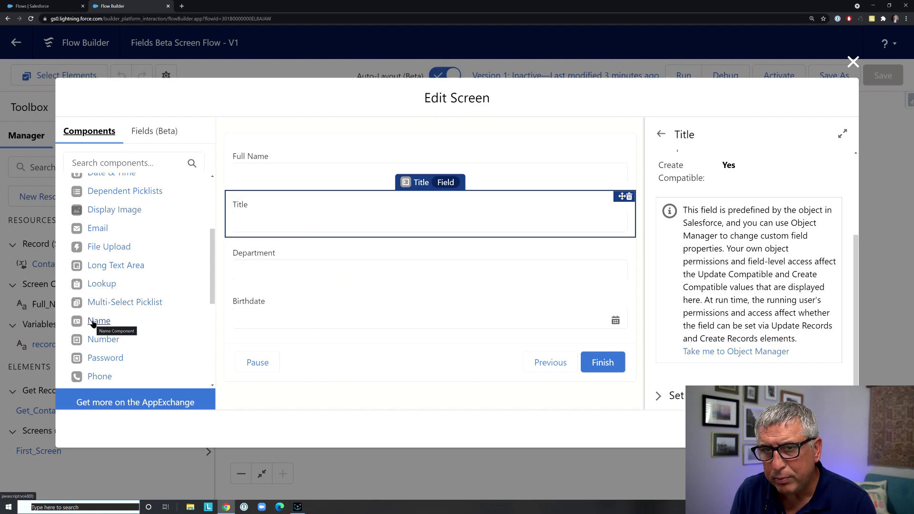
# Step: Set the default value of the Full Name text component to {!Get_Contact.Name} and finish editing the screen
pyautogui.click(270, 179)
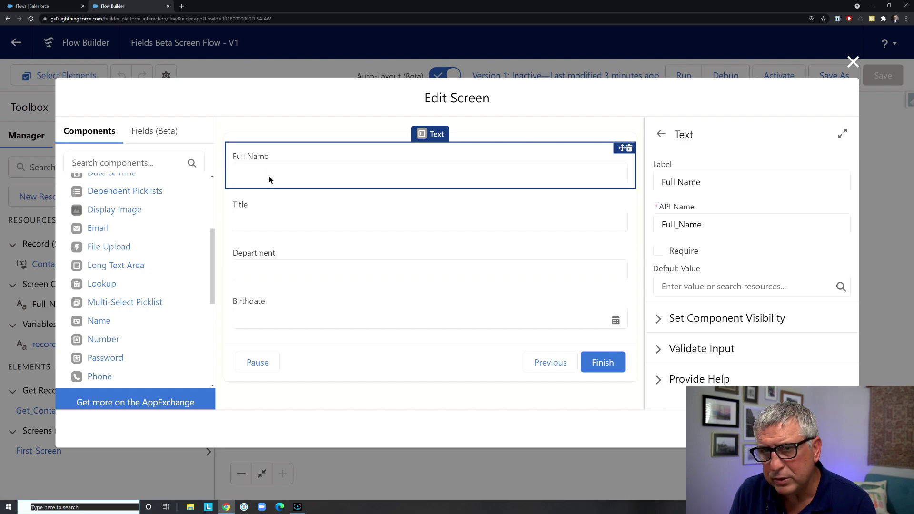
pyautogui.click(676, 287)
pyautogui.write('Get')
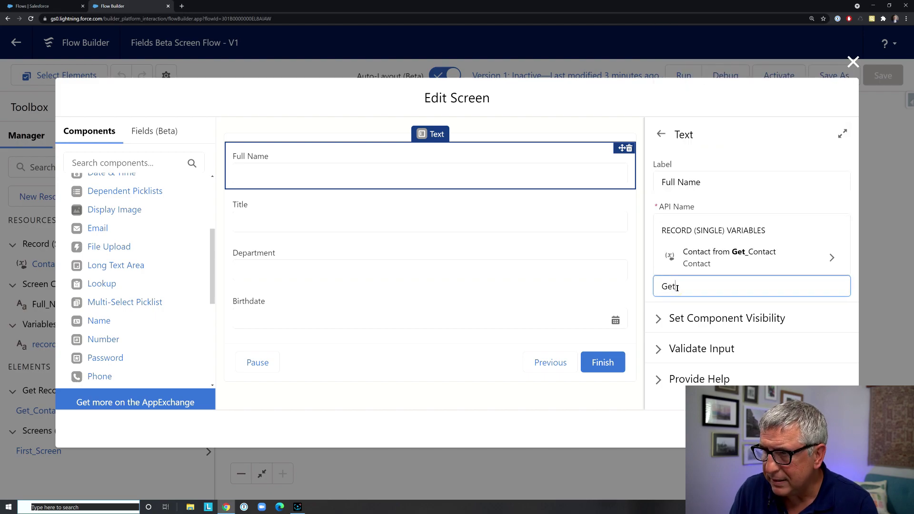
pyautogui.click(726, 259)
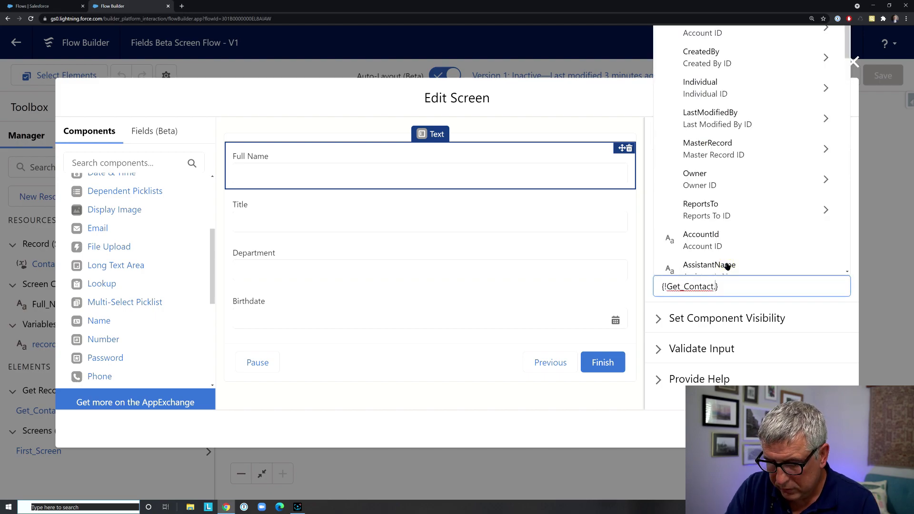
pyautogui.write('Full')
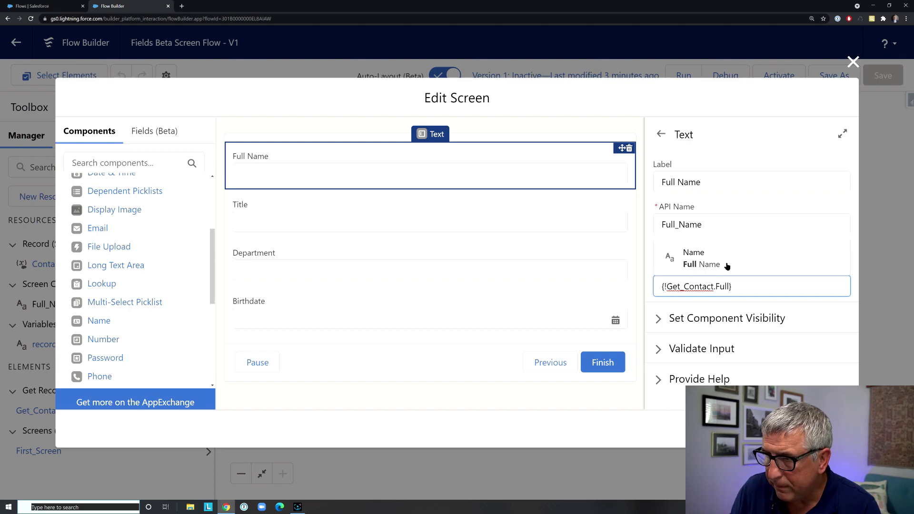
pyautogui.click(727, 266)
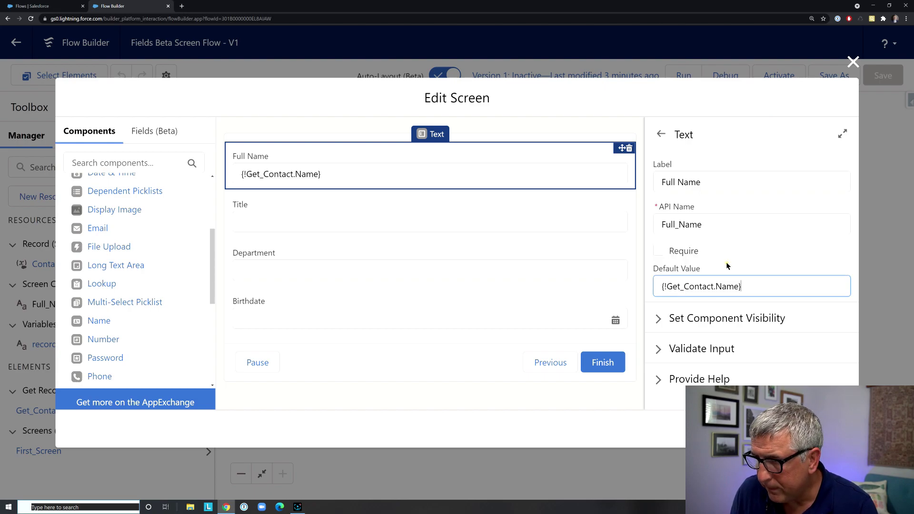
pyautogui.click(458, 221)
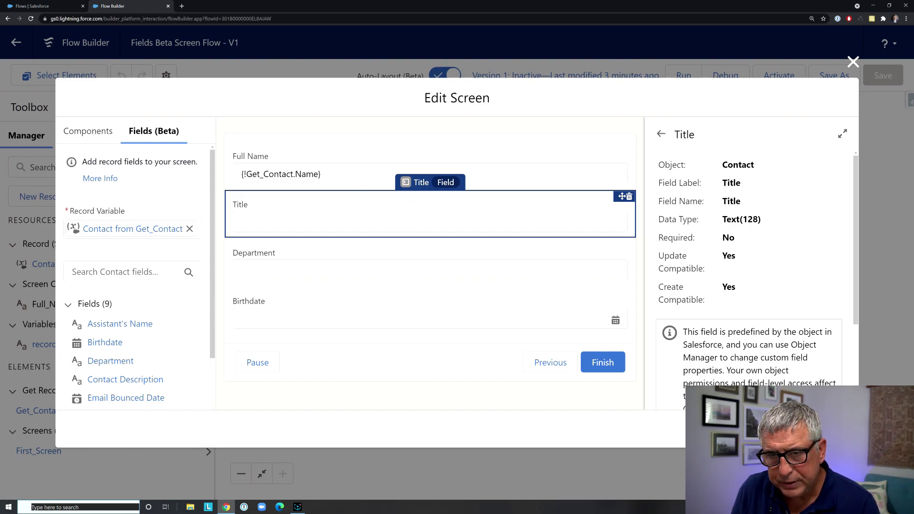
pyautogui.click(833, 429)
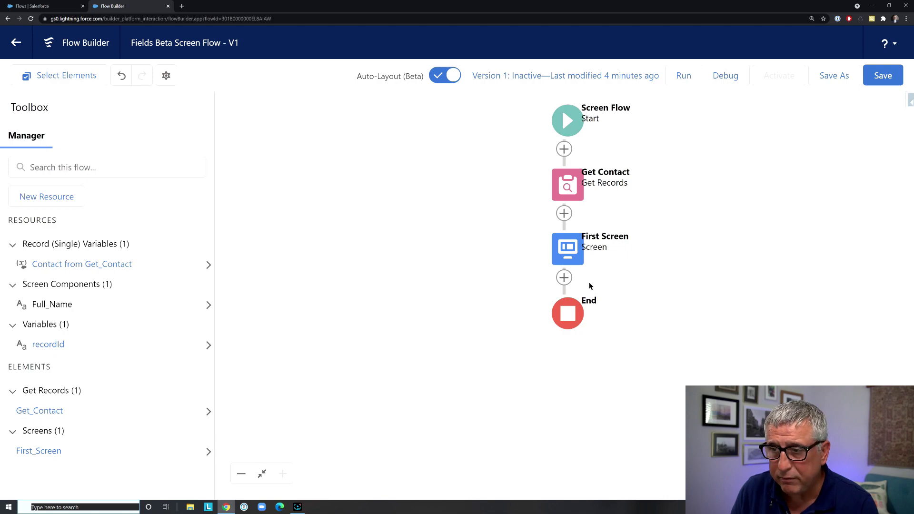
# Step: Add a Decision element after First Screen with the label "Age?" and the API name Age
pyautogui.click(564, 280)
pyautogui.moveTo(639, 370); pyautogui.dragTo(633, 419)
pyautogui.click(555, 382)
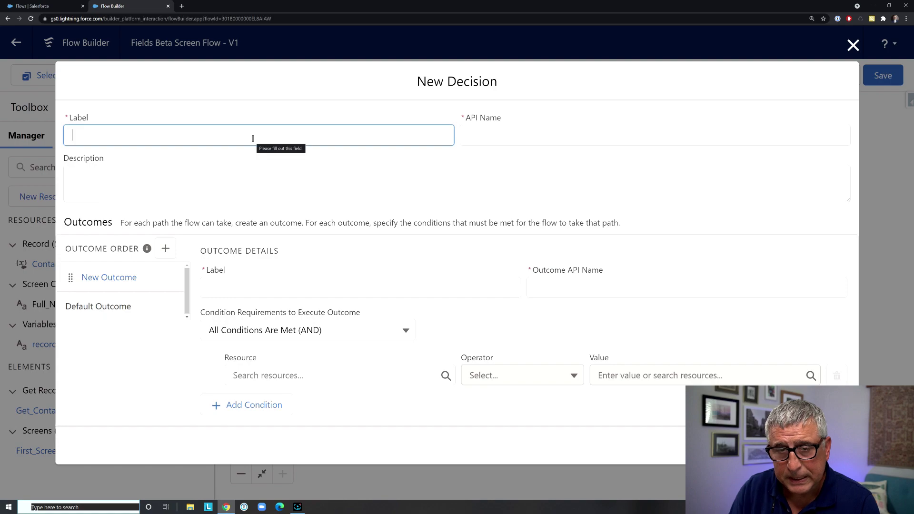
pyautogui.write('Age?')
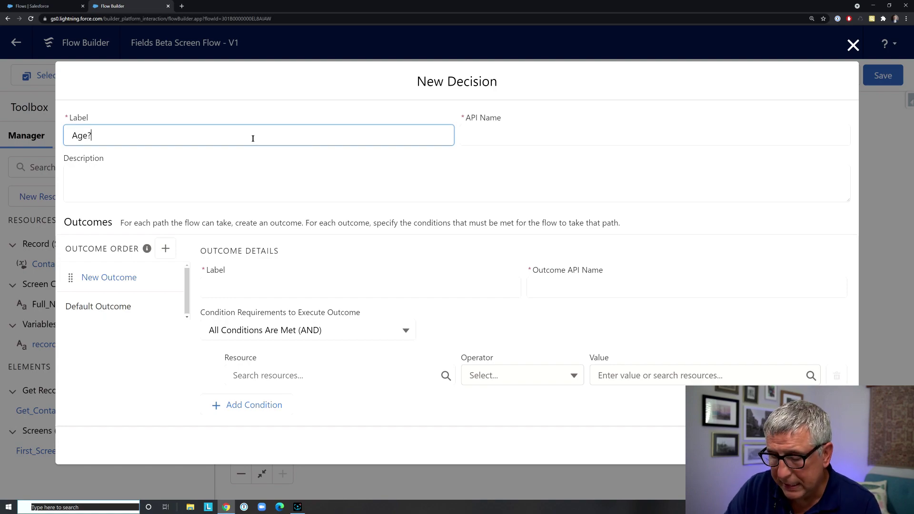
pyautogui.click(467, 136)
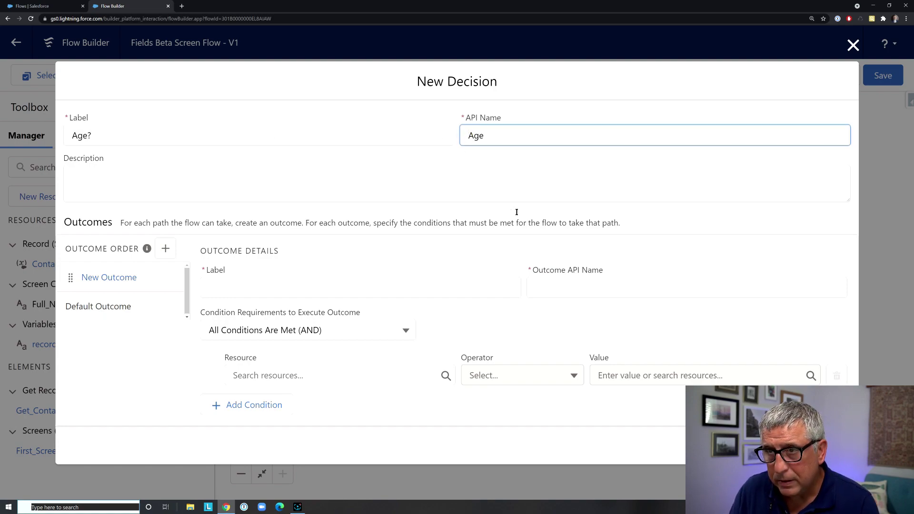
# Step: Name the decision's first outcome "Adult", with Adult as its API name too
pyautogui.click(232, 288)
pyautogui.write('Adult')
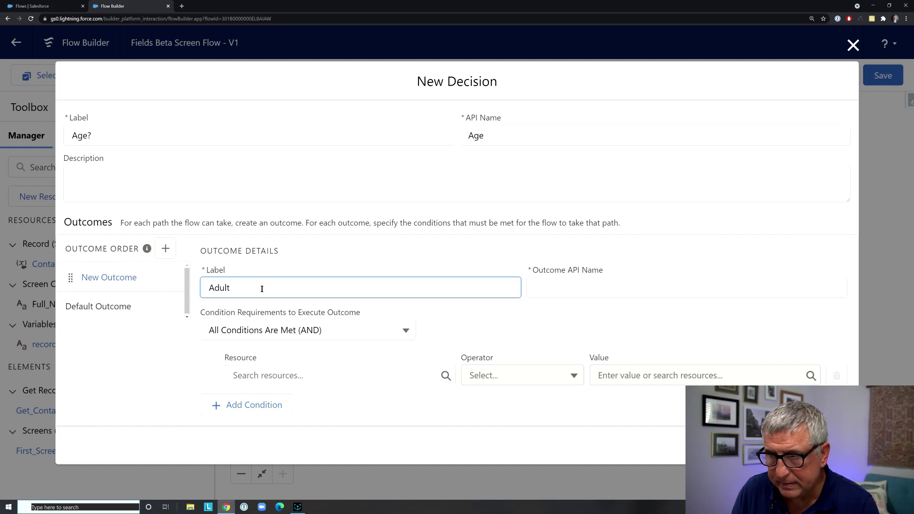
pyautogui.click(582, 291)
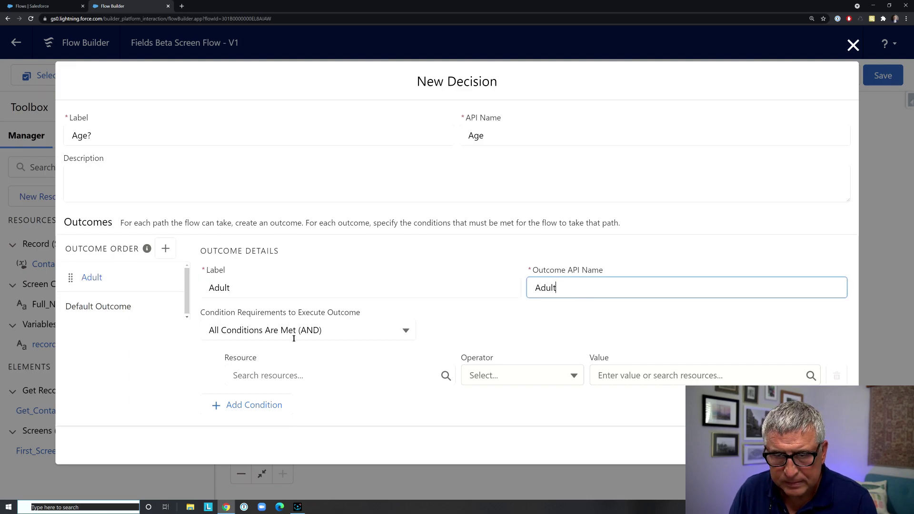
pyautogui.click(294, 374)
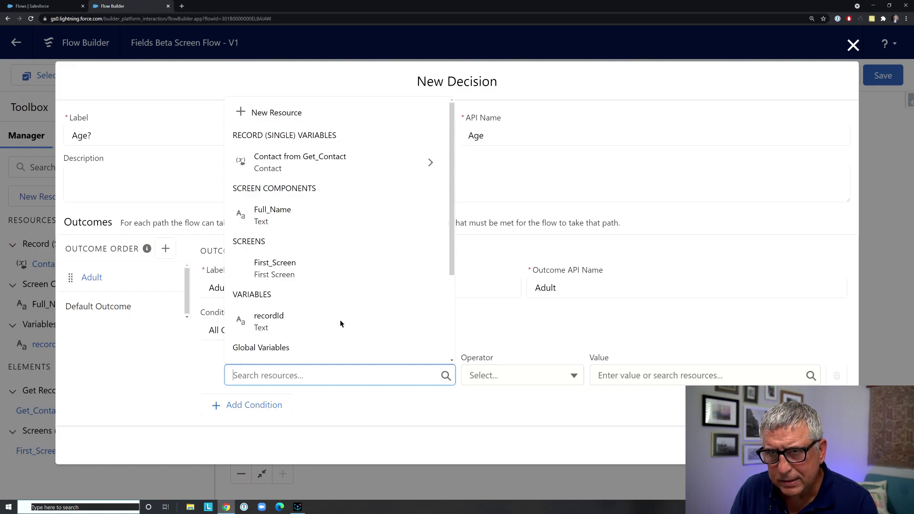
pyautogui.moveTo(452, 223)
pyautogui.mouseDown()
pyautogui.moveTo(446, 292)
pyautogui.moveTo(454, 235)
pyautogui.mouseUp()
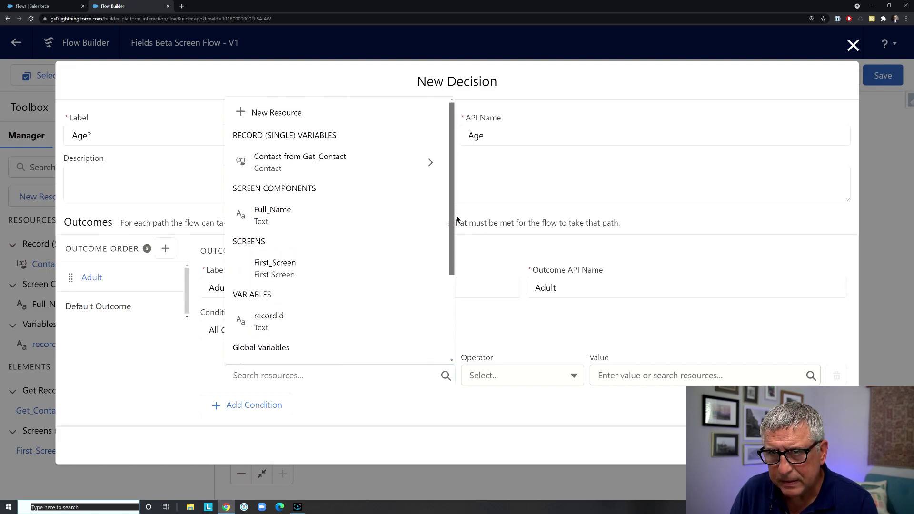
pyautogui.click(455, 222)
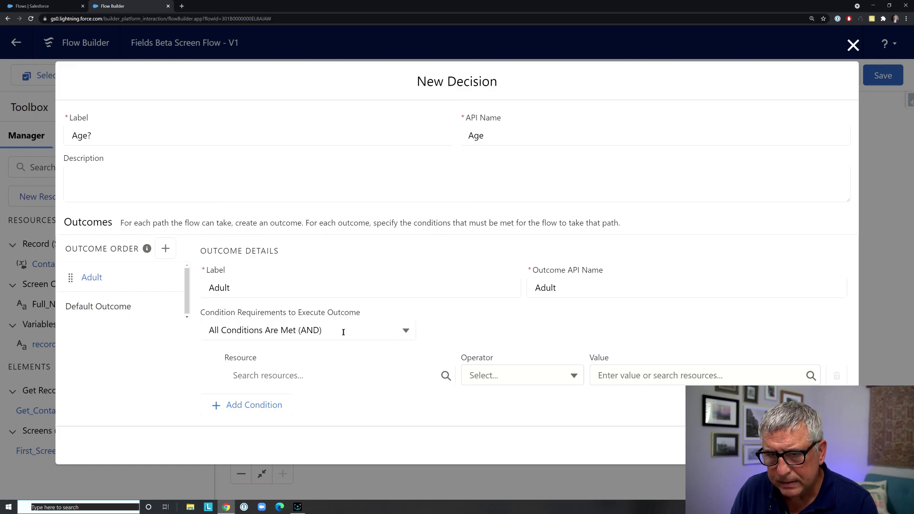
pyautogui.click(346, 370)
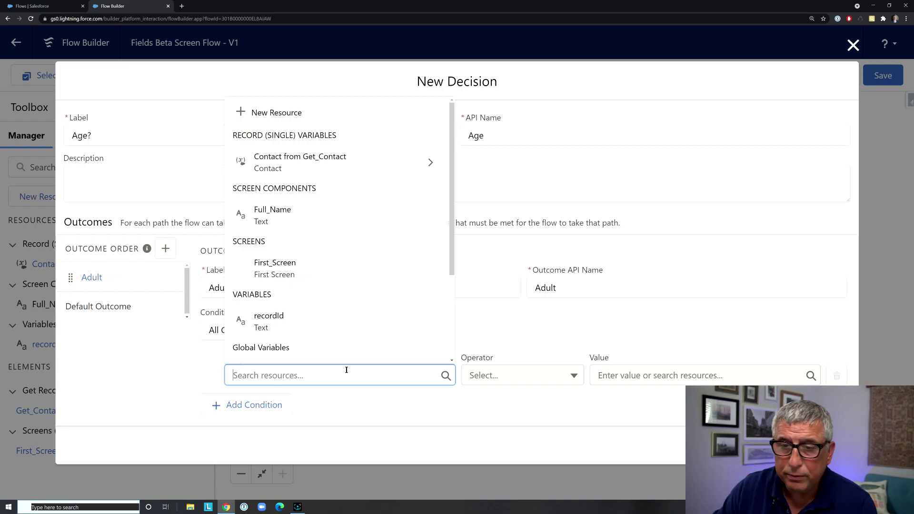
pyautogui.moveTo(449, 232)
pyautogui.mouseDown()
pyautogui.moveTo(454, 344)
pyautogui.moveTo(460, 220)
pyautogui.mouseUp()
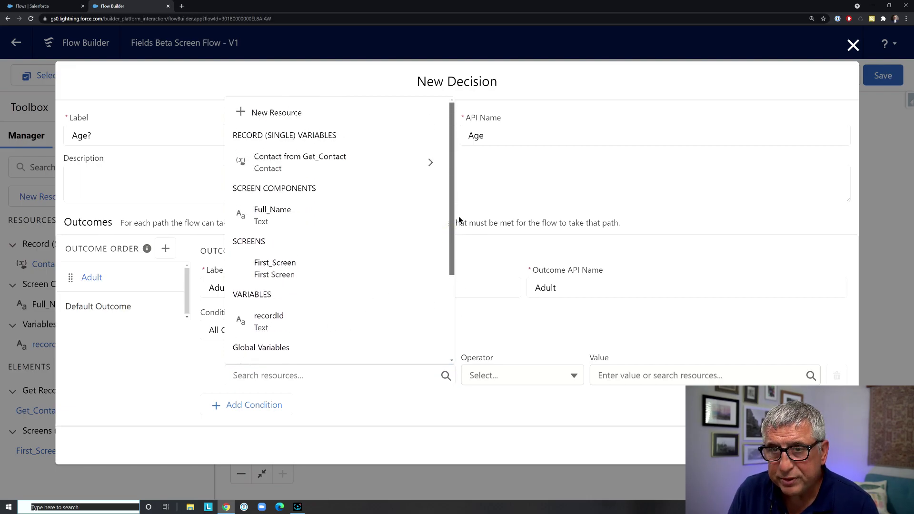
pyautogui.click(458, 220)
# Step: Set the Adult outcome condition's resource to the Birthdate field of the contact from Get_Contact
pyautogui.click(326, 375)
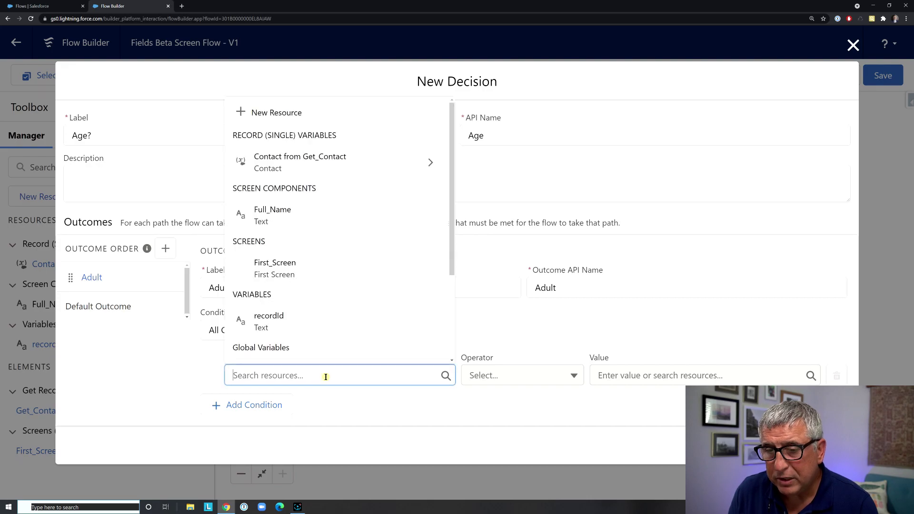
pyautogui.click(355, 167)
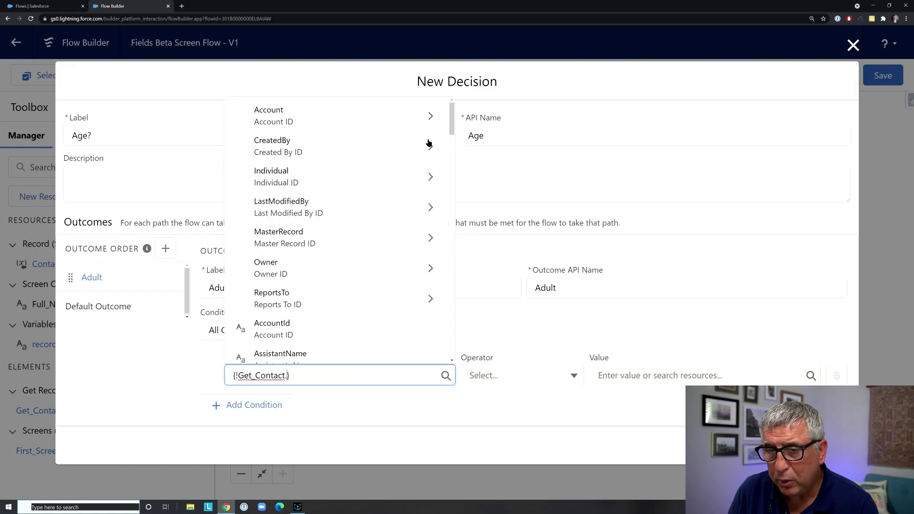
pyautogui.moveTo(452, 129); pyautogui.dragTo(447, 155)
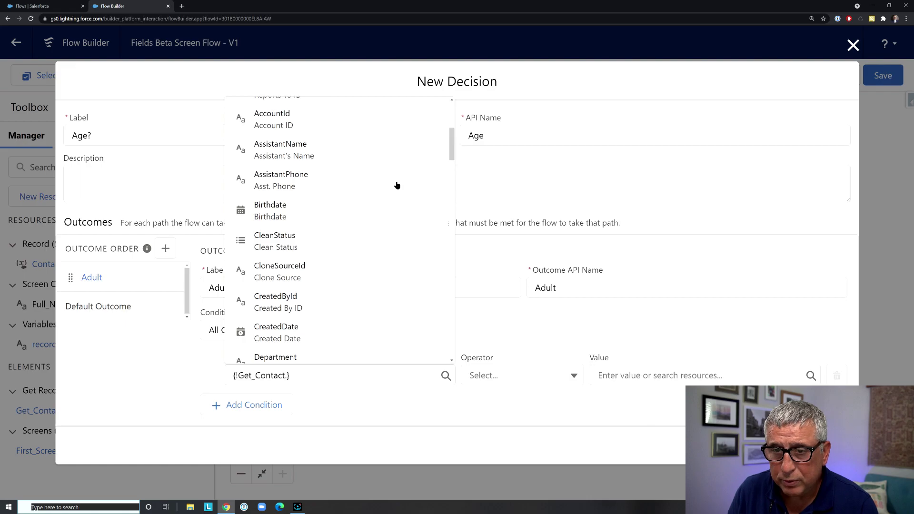
pyautogui.click(174, 271)
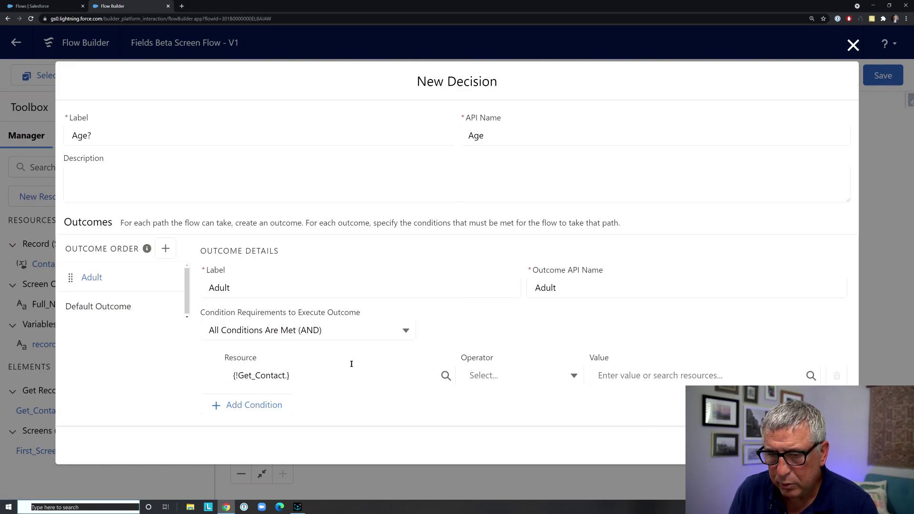
pyautogui.click(319, 369)
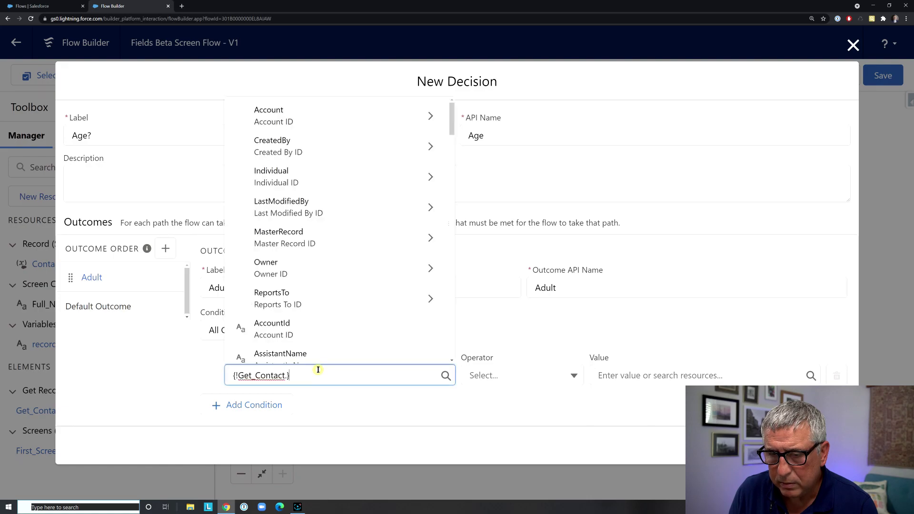
pyautogui.scroll(-3, 329, 312)
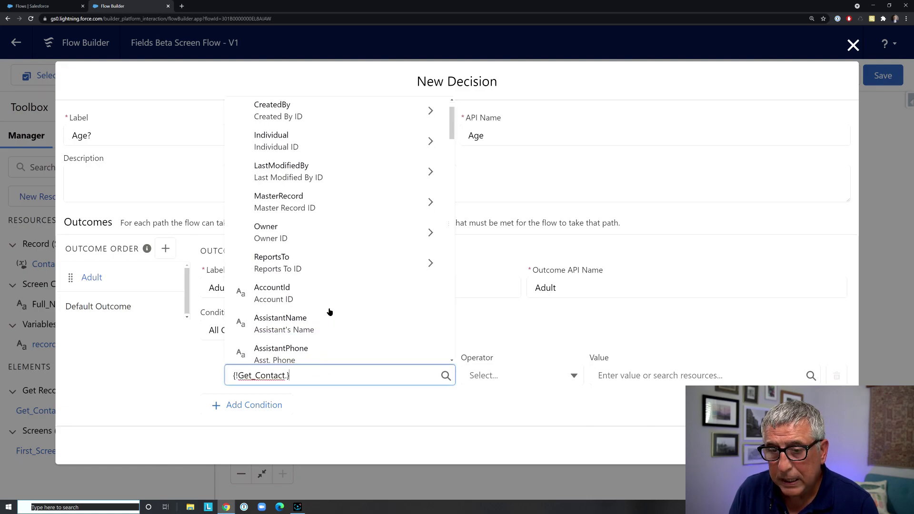
pyautogui.click(328, 285)
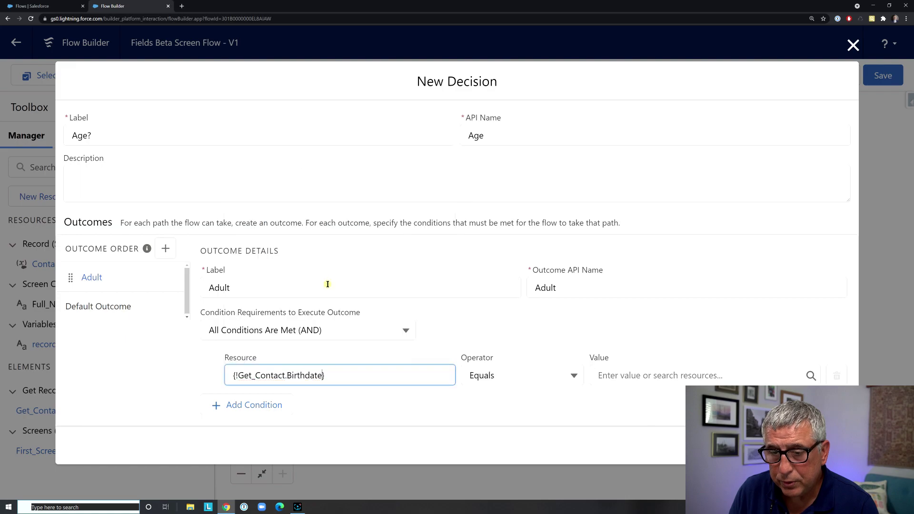
# Step: Set the Birthdate condition to Less Than or Equal with the value 6/8/2003
pyautogui.click(603, 376)
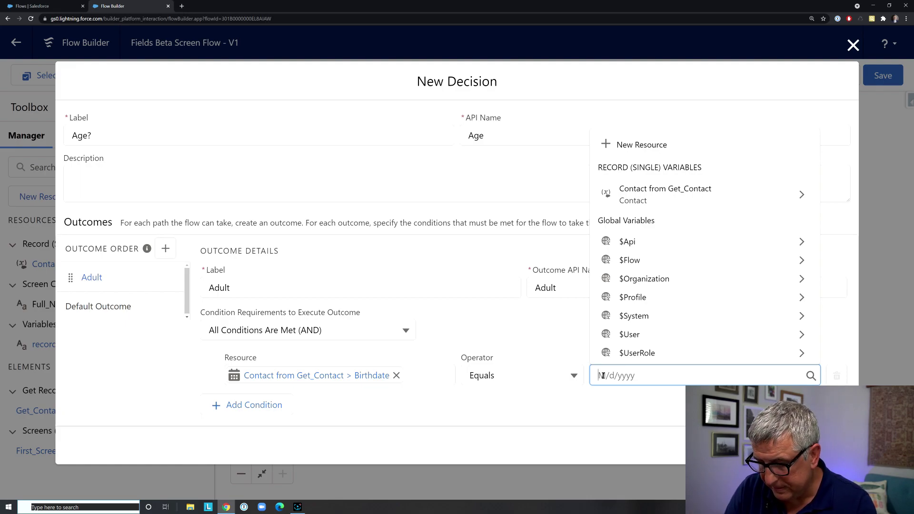
pyautogui.write('6/8/')
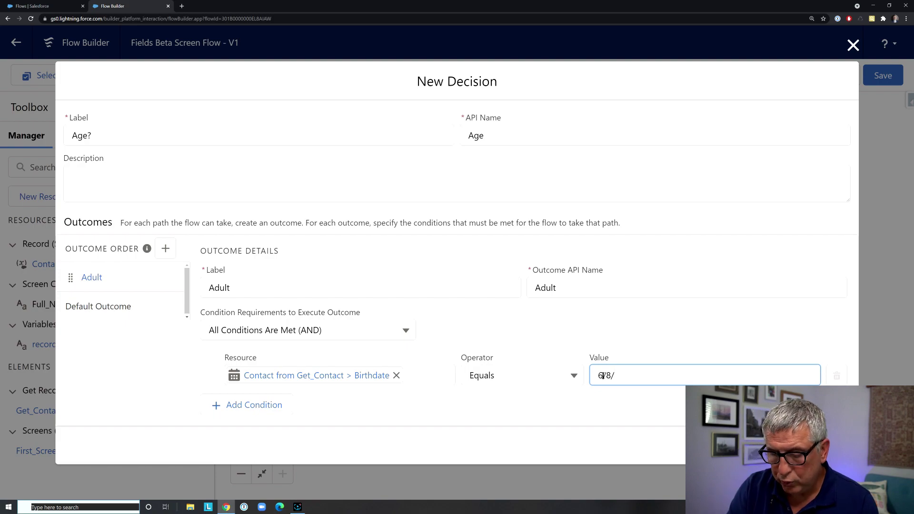
pyautogui.write('200')
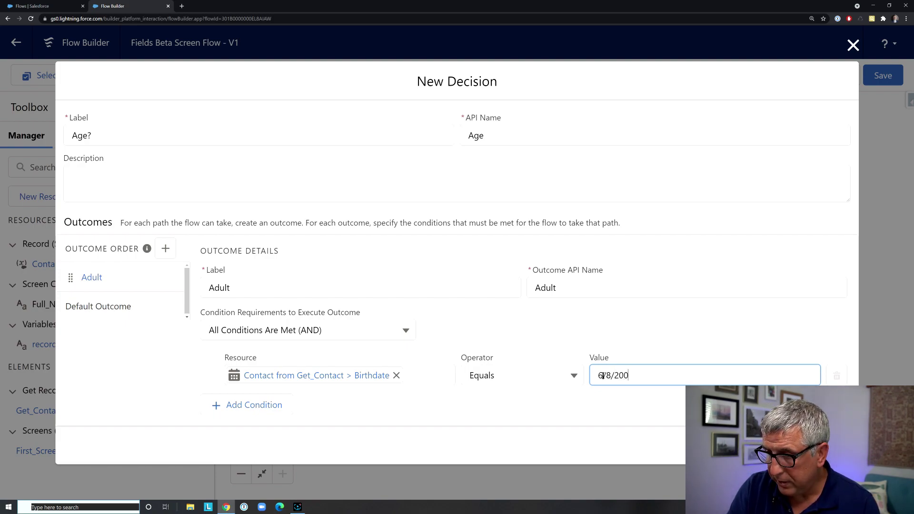
pyautogui.write('3')
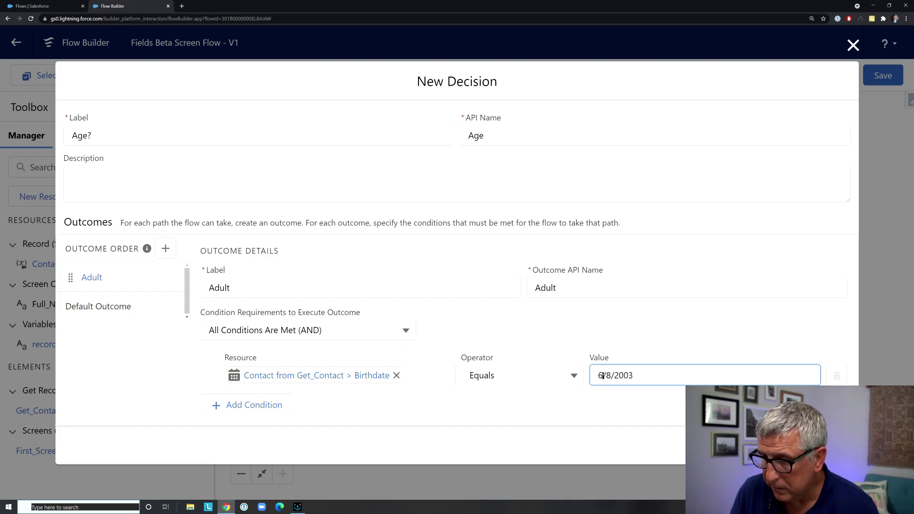
pyautogui.click(573, 376)
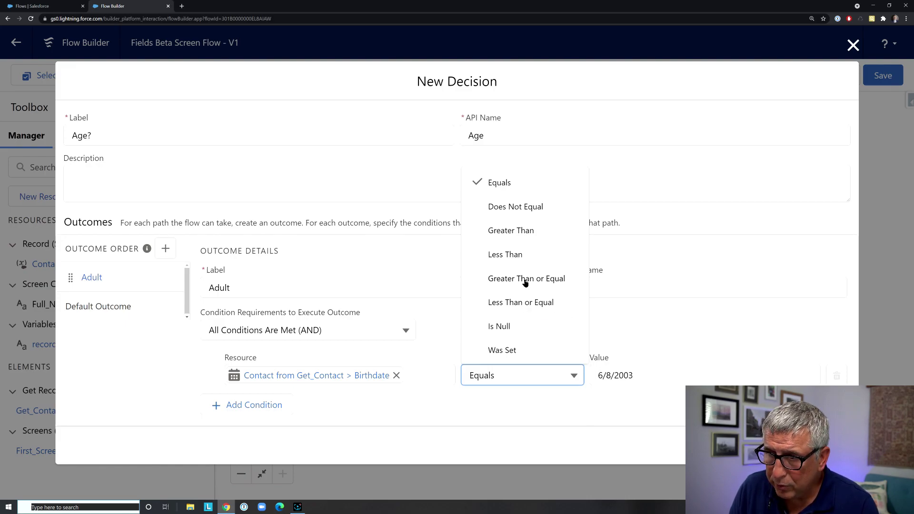
pyautogui.click(521, 305)
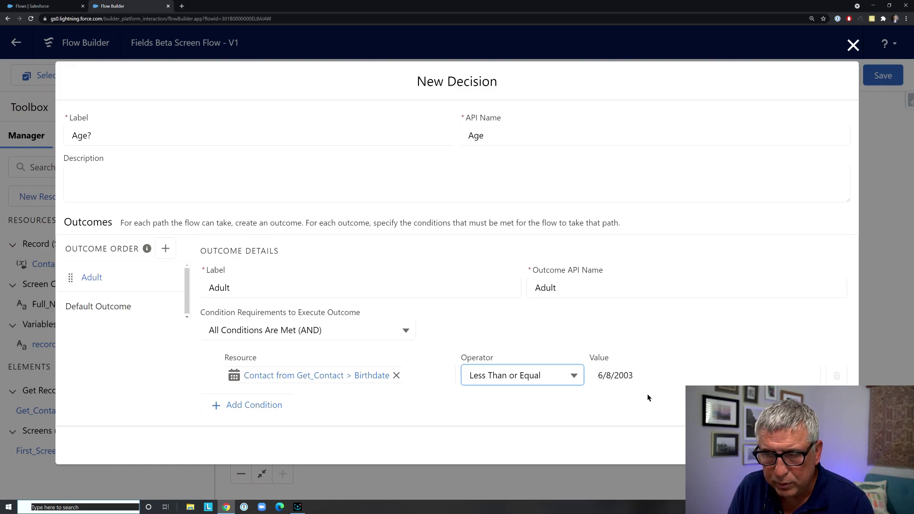
# Step: Relabel the decision's default outcome "Not Adult" and finish the decision
pyautogui.click(100, 306)
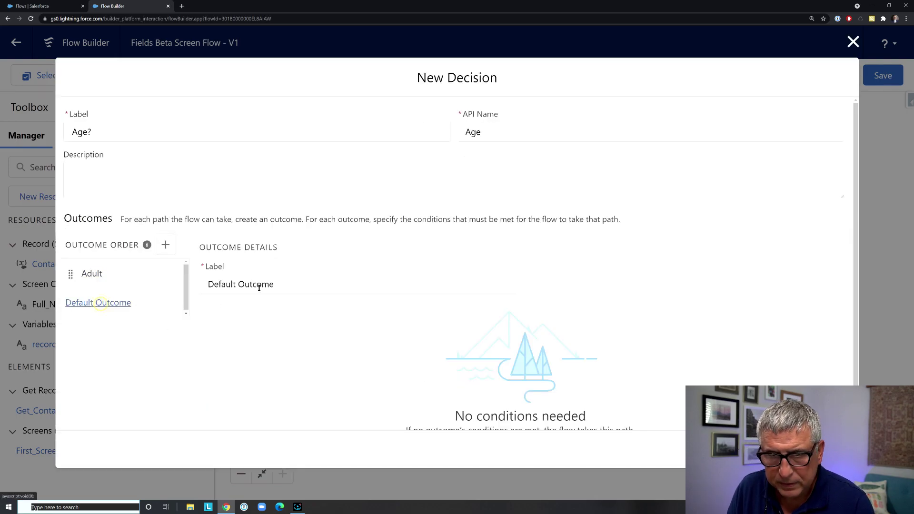
pyautogui.tripleClick(290, 284)
pyautogui.write('No')
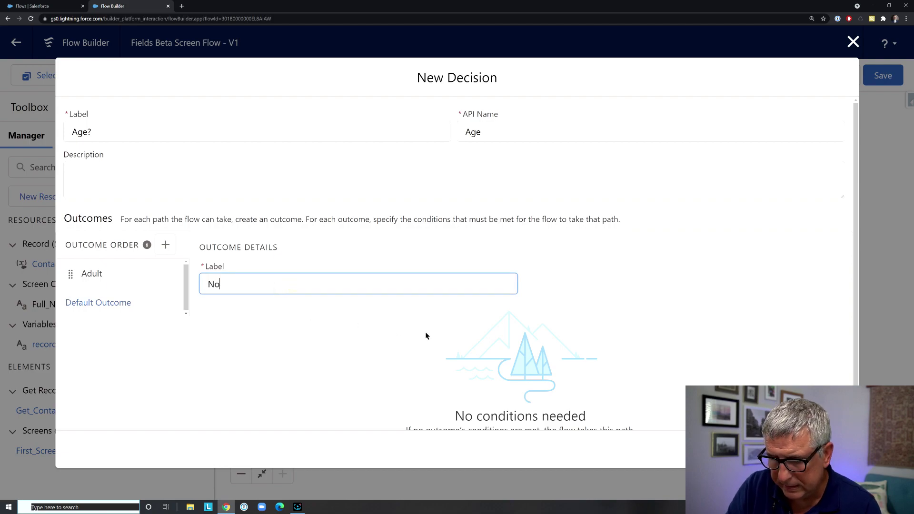
pyautogui.write('t Aduk')
pyautogui.press('BackSpace')
pyautogui.write('lt')
pyautogui.click(835, 449)
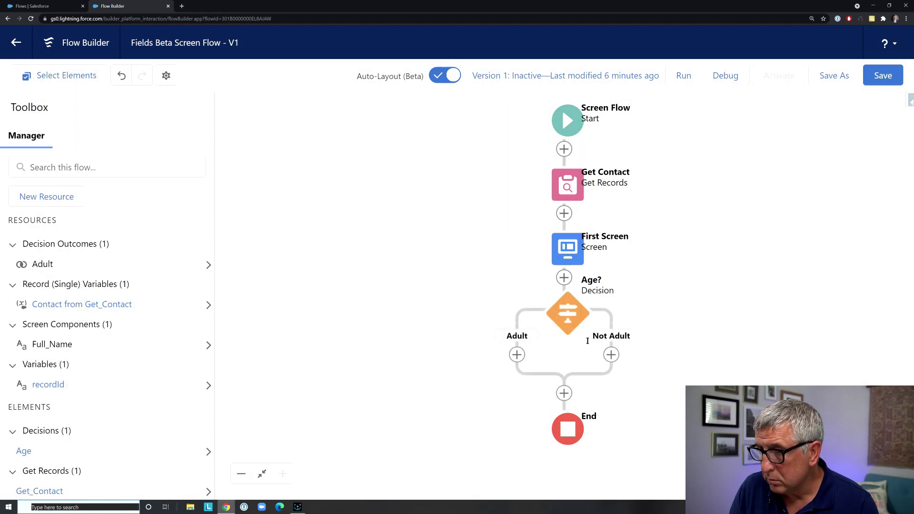
# Step: Add a Screen element on the Adult path, hide its header and label it "Adult Screen"
pyautogui.click(516, 355)
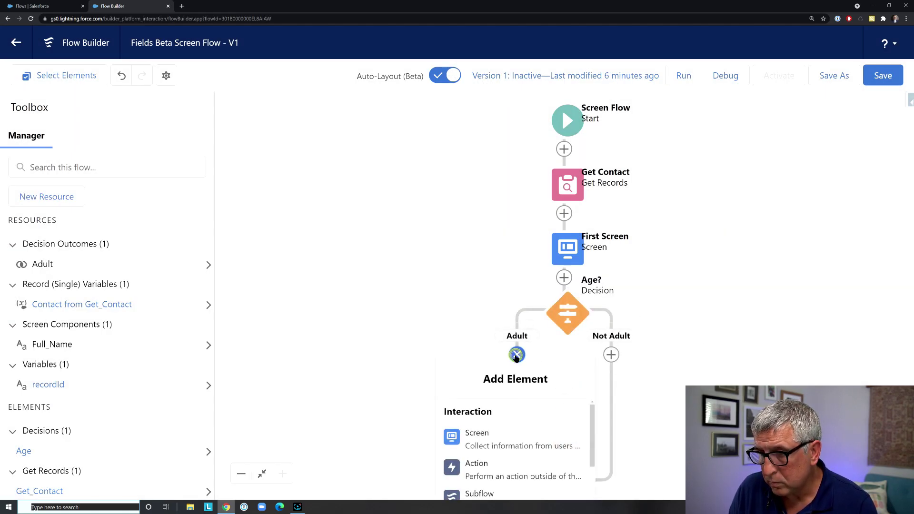
pyautogui.click(526, 437)
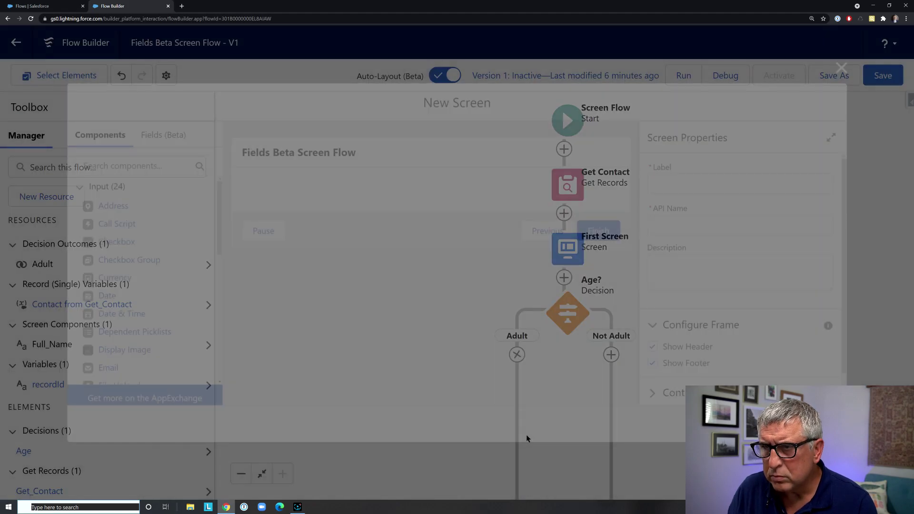
pyautogui.click(451, 152)
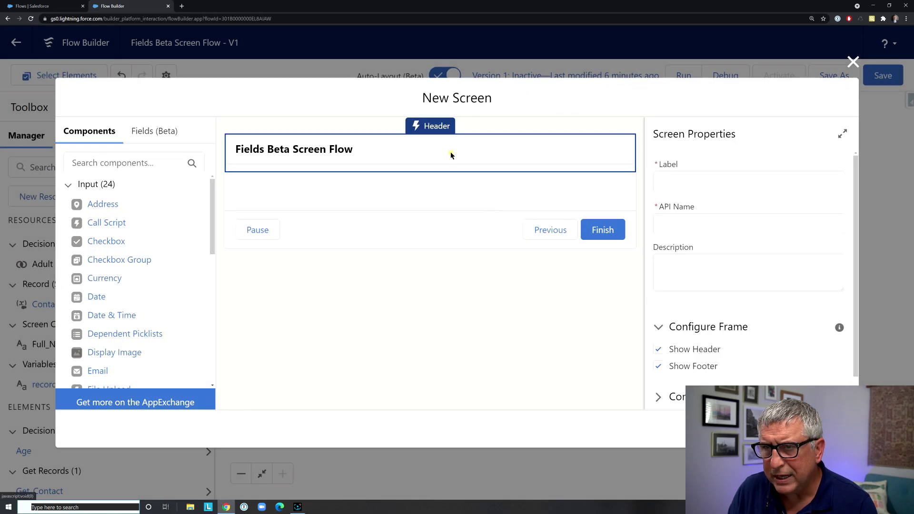
pyautogui.click(659, 350)
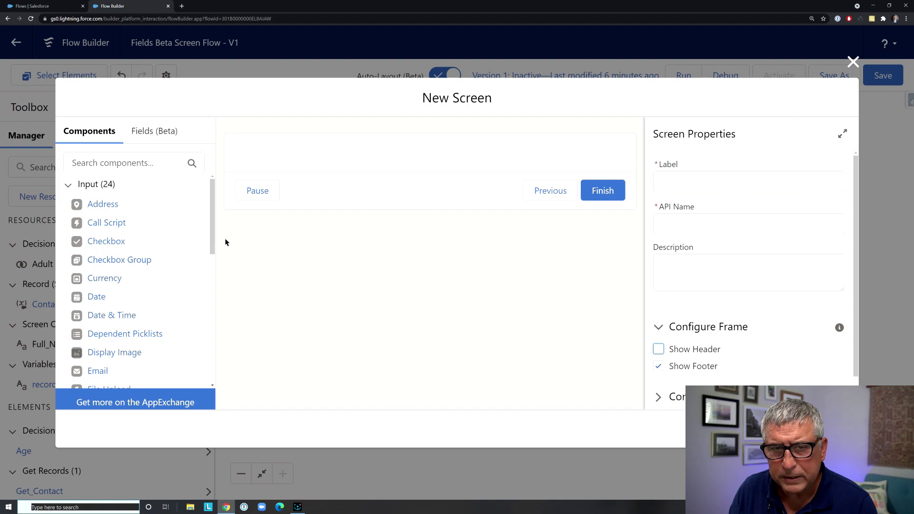
pyautogui.click(692, 178)
pyautogui.write('Adu')
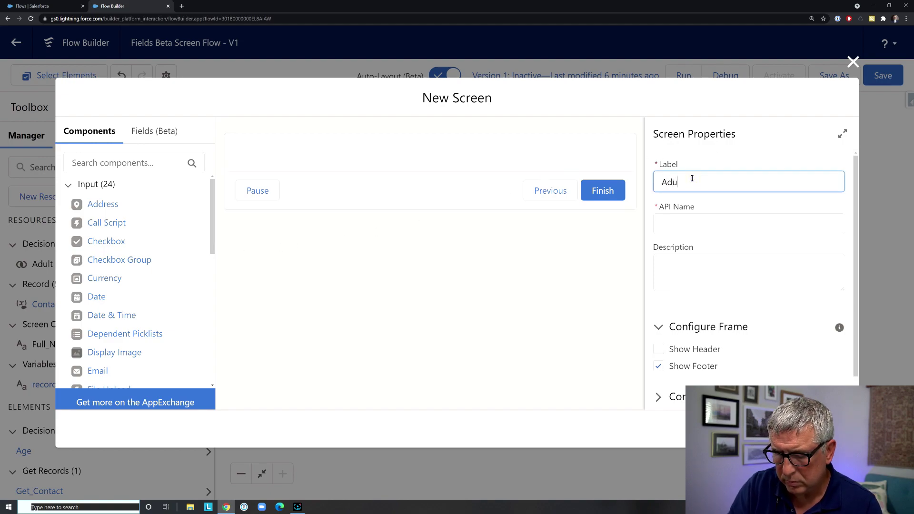
pyautogui.write('lt Screen')
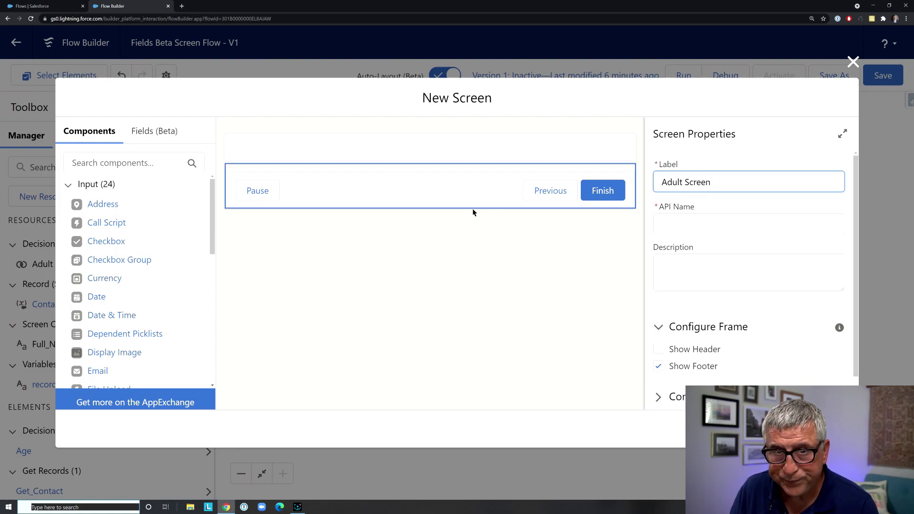
# Step: Add a Display Text component to the new screen with the API name AdultText
pyautogui.moveTo(212, 241); pyautogui.dragTo(209, 371)
pyautogui.moveTo(123, 306); pyautogui.dragTo(289, 157)
pyautogui.click(680, 182)
pyautogui.write('Ad')
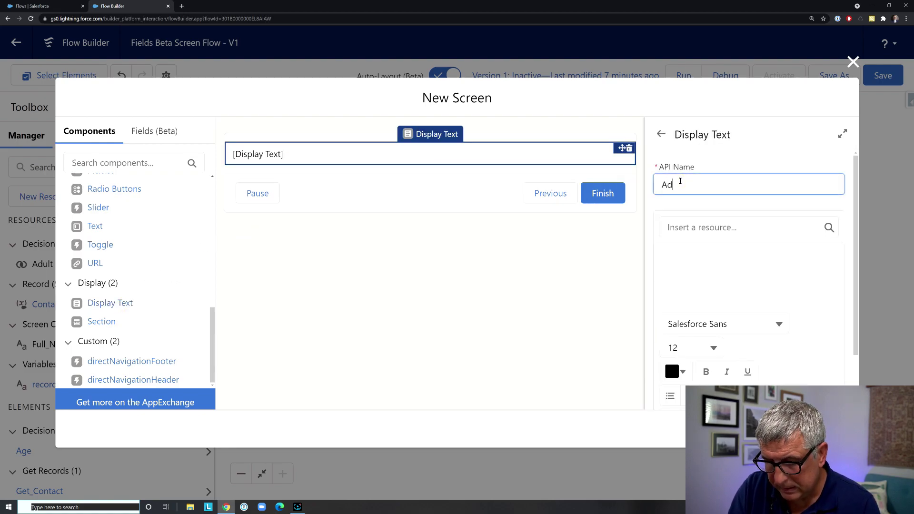
pyautogui.write('ultText')
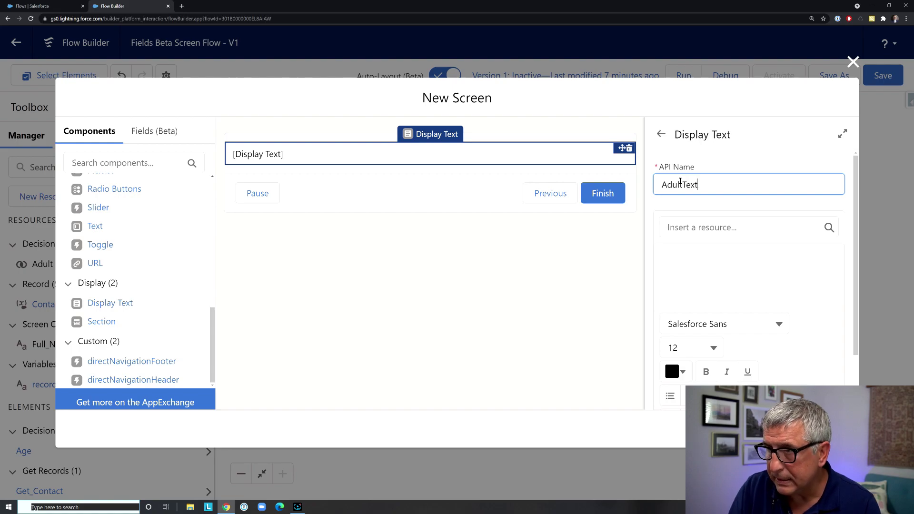
# Step: Enter "This person is an adult." as the content of the AdultText component and finish the screen
pyautogui.click(686, 249)
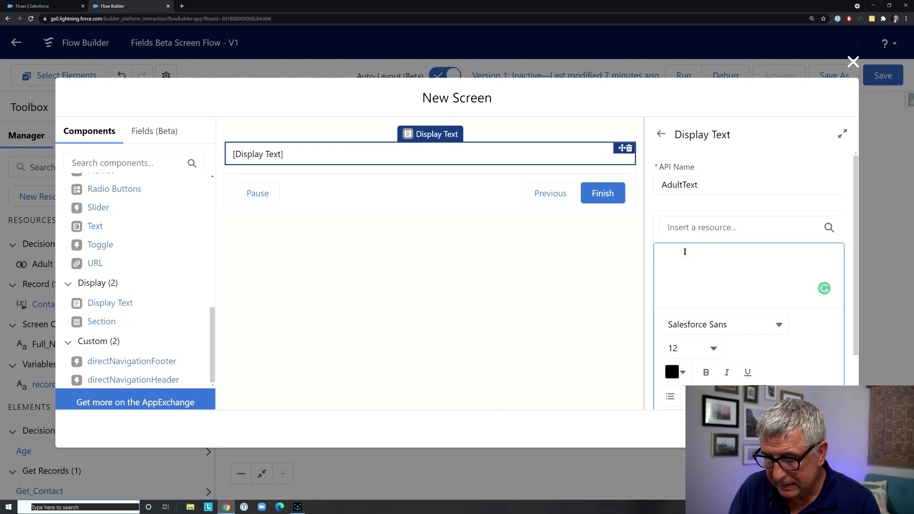
pyautogui.write('This pe')
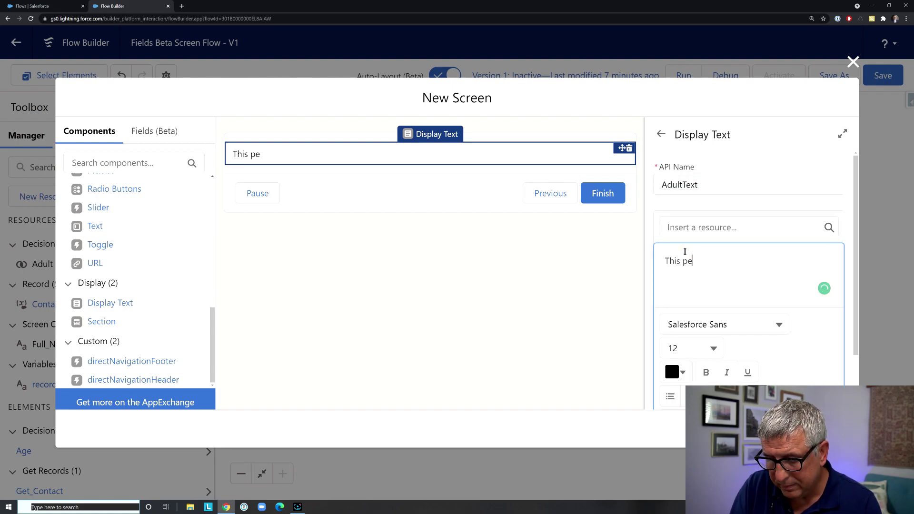
pyautogui.write('rson is an adu')
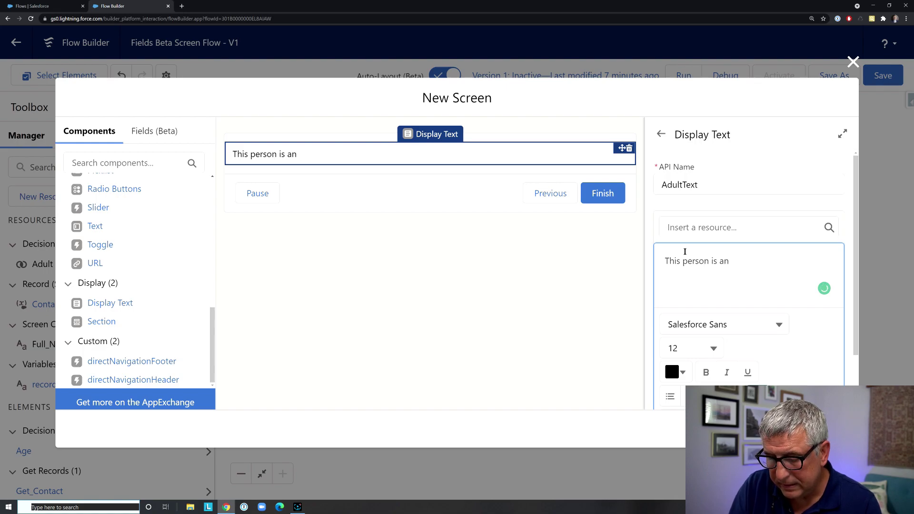
pyautogui.write('lt.')
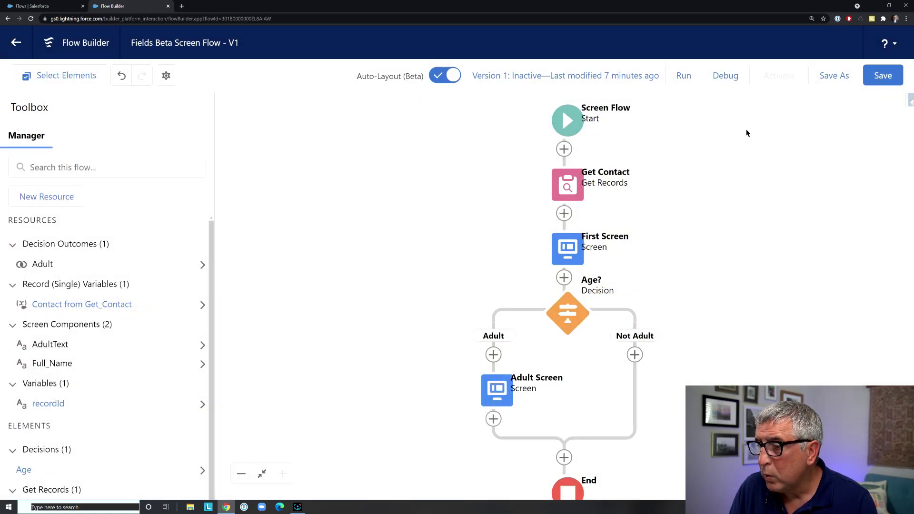
# Step: Save the flow and switch to the Flows page in Salesforce Setup
pyautogui.click(881, 82)
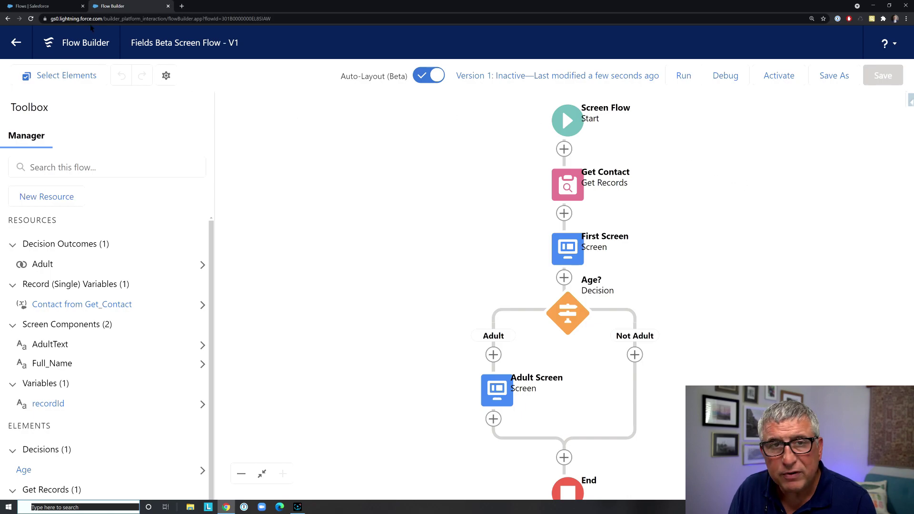
pyautogui.click(38, 5)
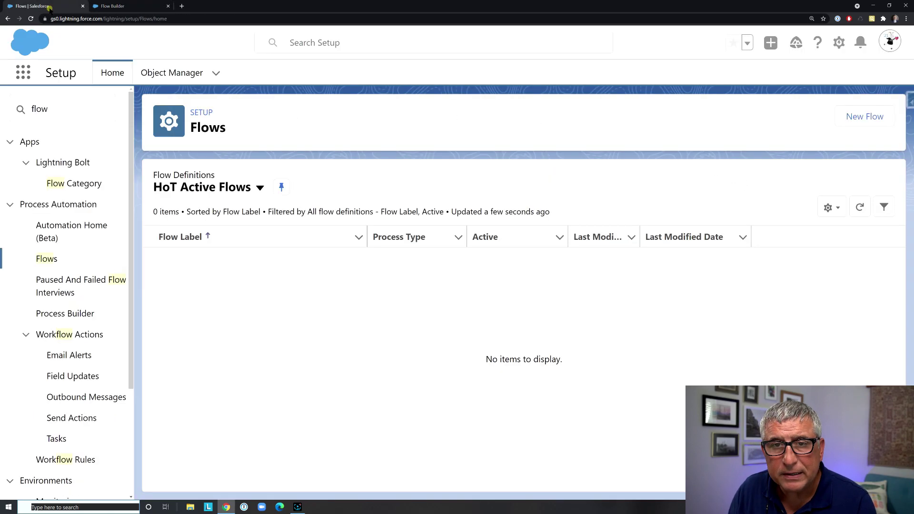
# Step: Open the first recently viewed contact in Contacts and copy its record ID from the page address
pyautogui.click(21, 73)
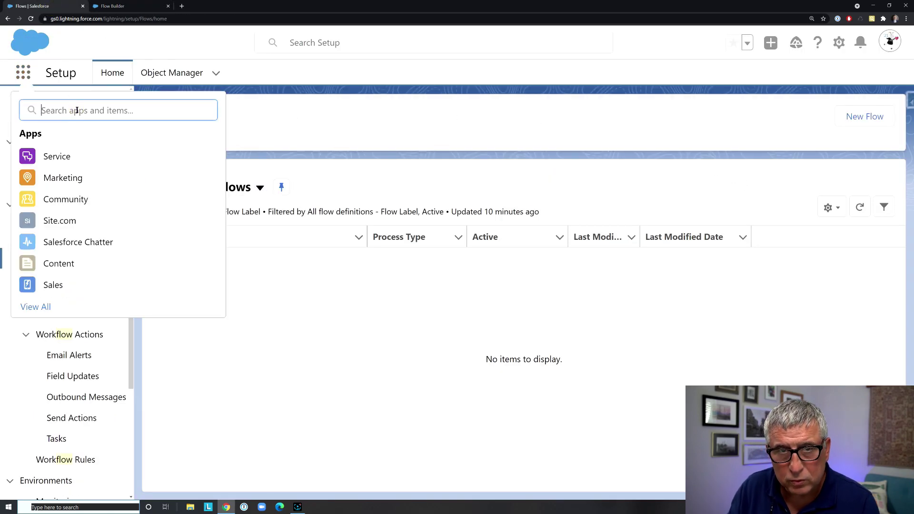
pyautogui.write('contact')
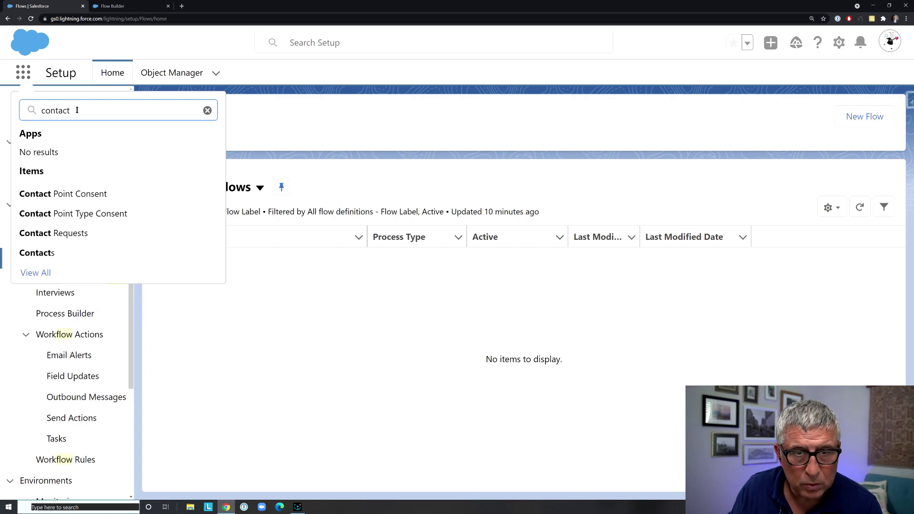
pyautogui.click(57, 253)
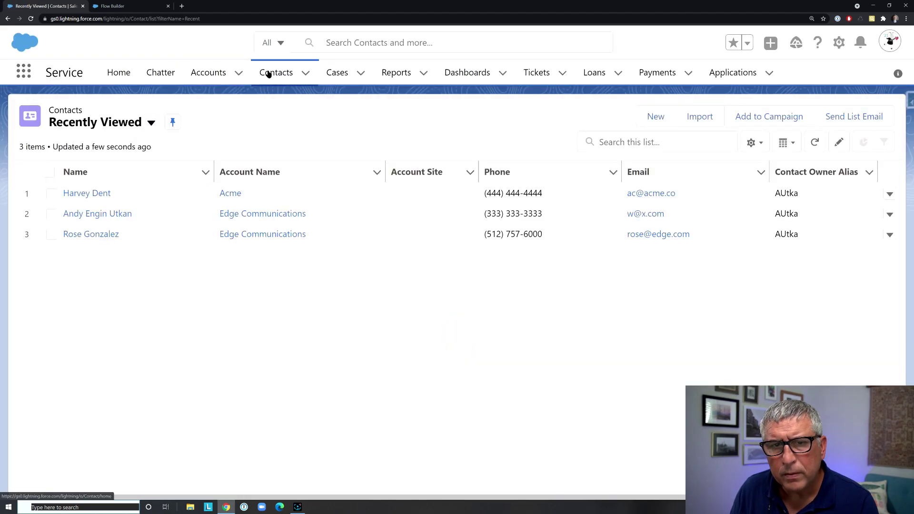
pyautogui.click(101, 194)
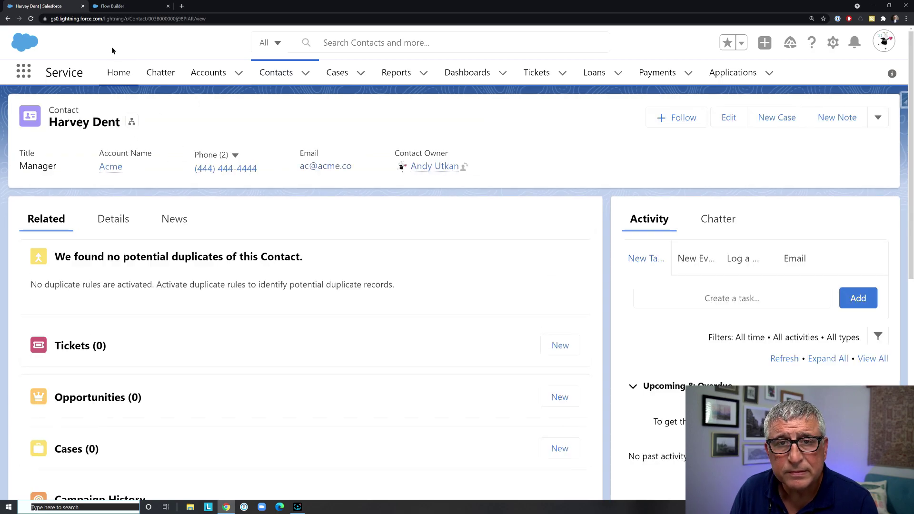
pyautogui.doubleClick(191, 18)
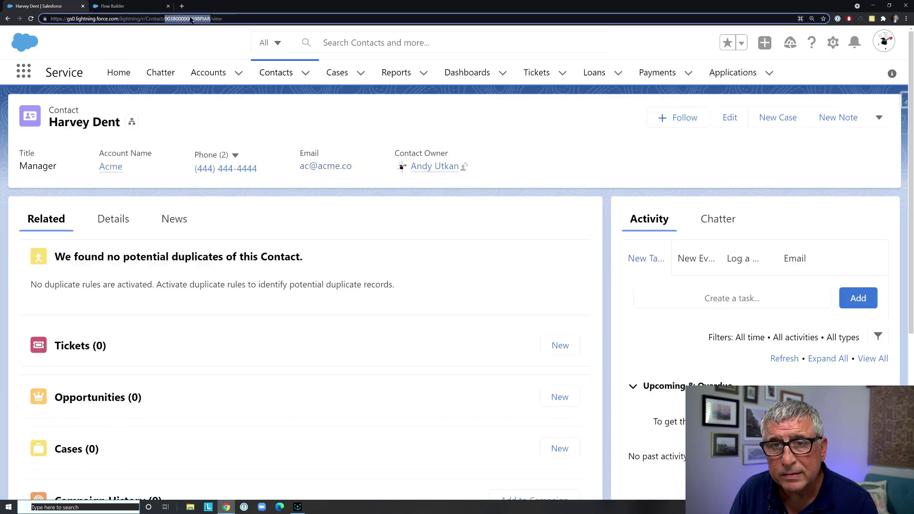
pyautogui.rightClick(191, 18)
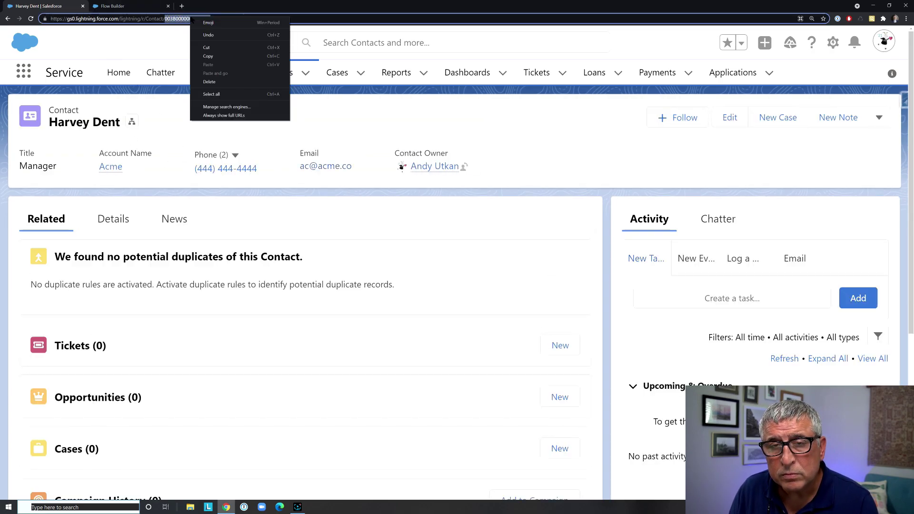
pyautogui.click(209, 57)
# Step: Switch to Flow Builder and debug the flow with the copied contact ID as the recordId input variable
pyautogui.click(137, 7)
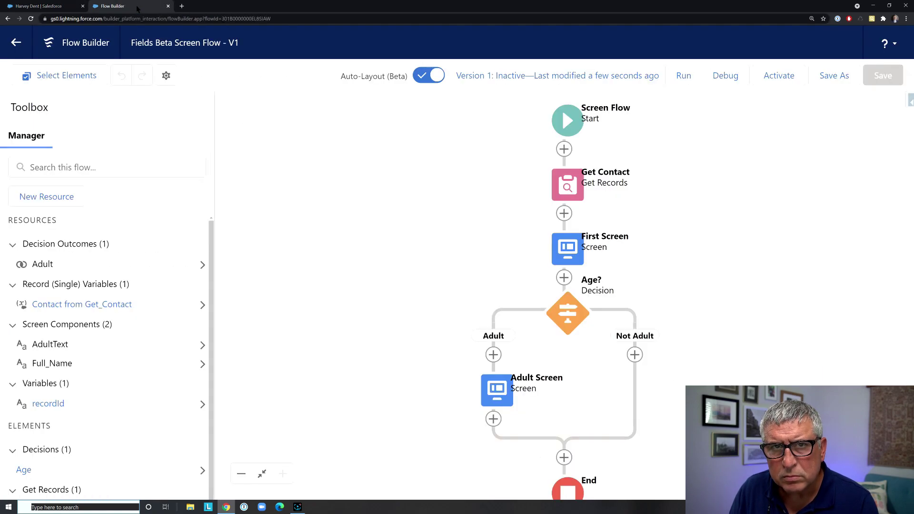
pyautogui.click(721, 76)
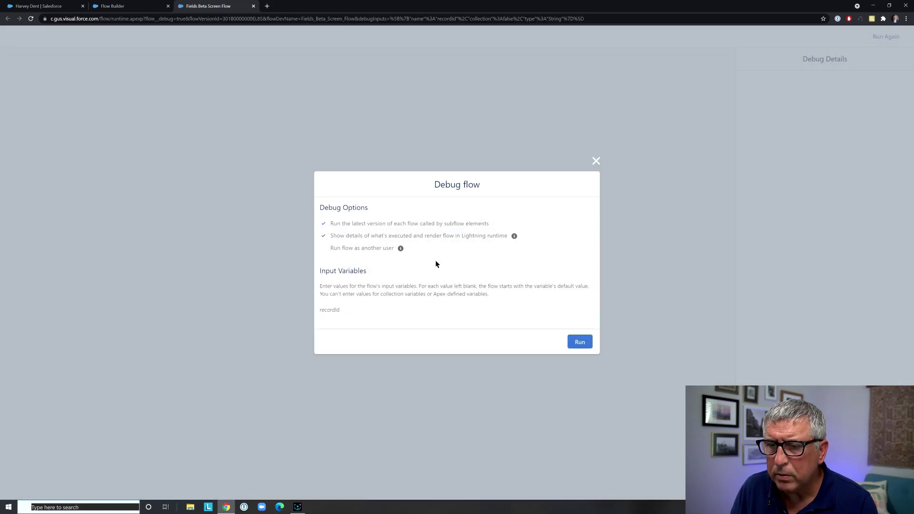
pyautogui.click(382, 321)
pyautogui.hotkey('ctrl', 'v')
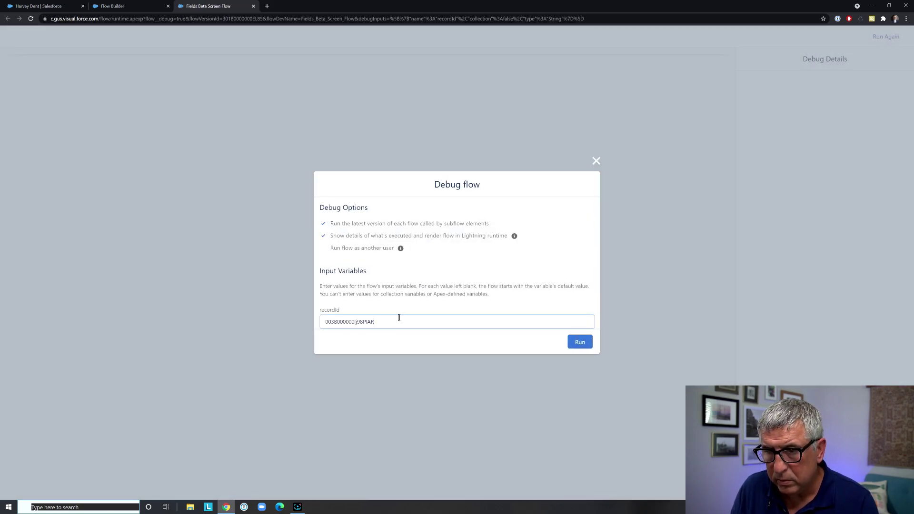
pyautogui.click(584, 347)
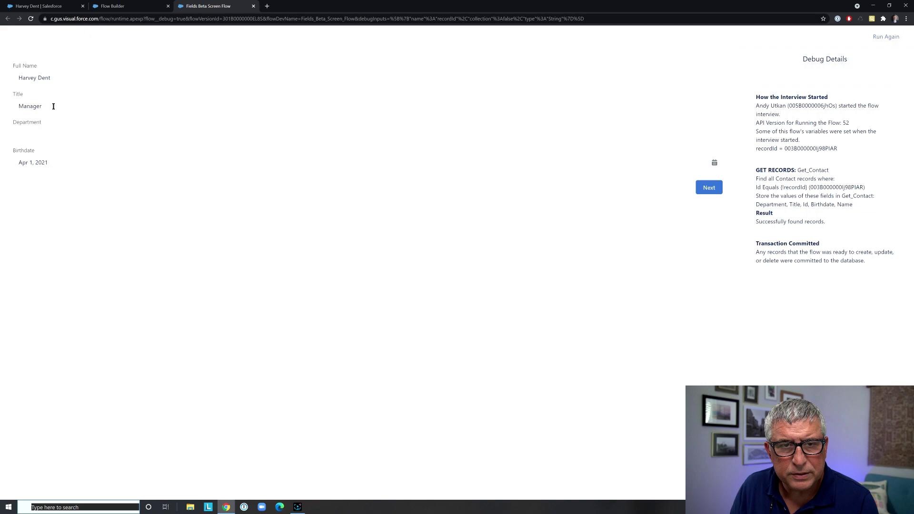
# Step: Enter Marvel as the Department and choose an earlier date of birth for the contact in the calendar
pyautogui.click(44, 134)
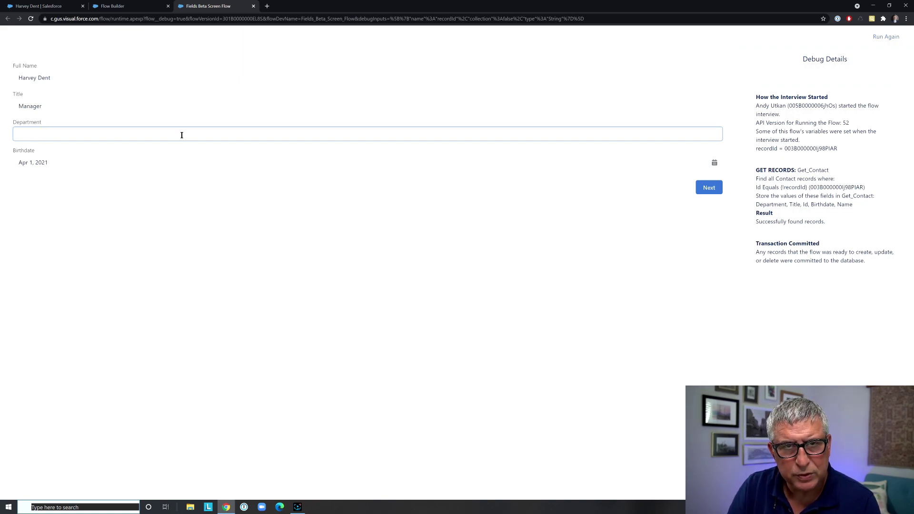
pyautogui.write('Marvel')
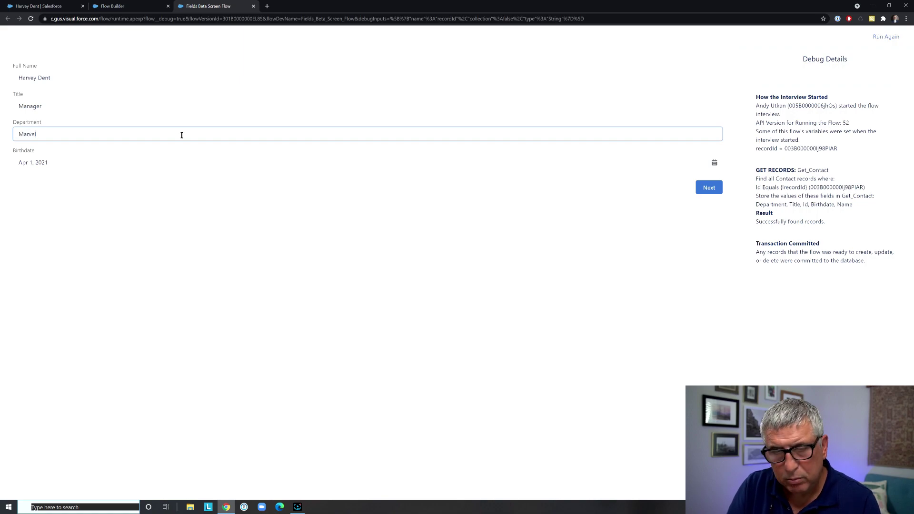
pyautogui.click(190, 164)
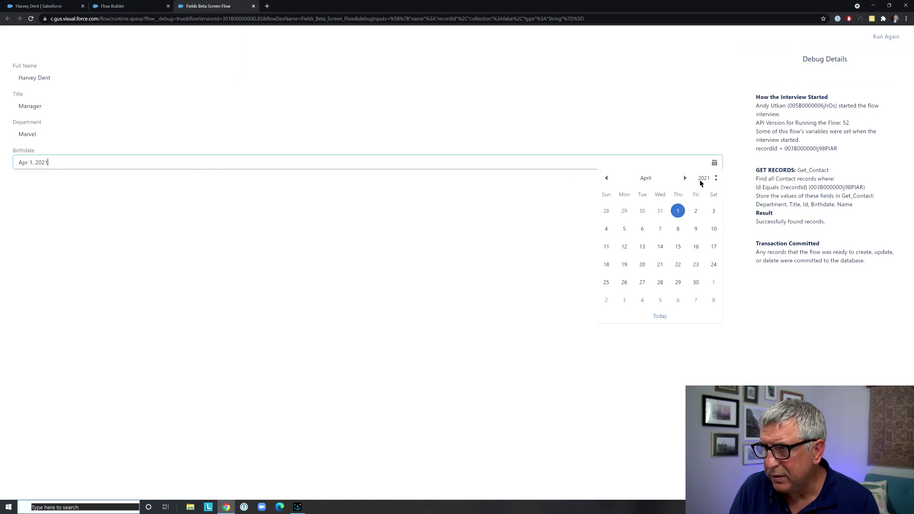
pyautogui.click(715, 178)
pyautogui.scroll(2, 717, 187)
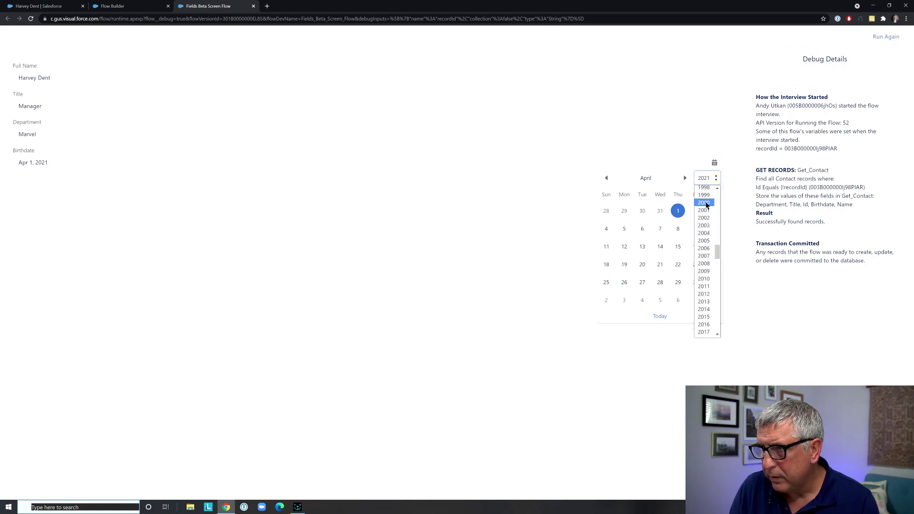
pyautogui.click(704, 263)
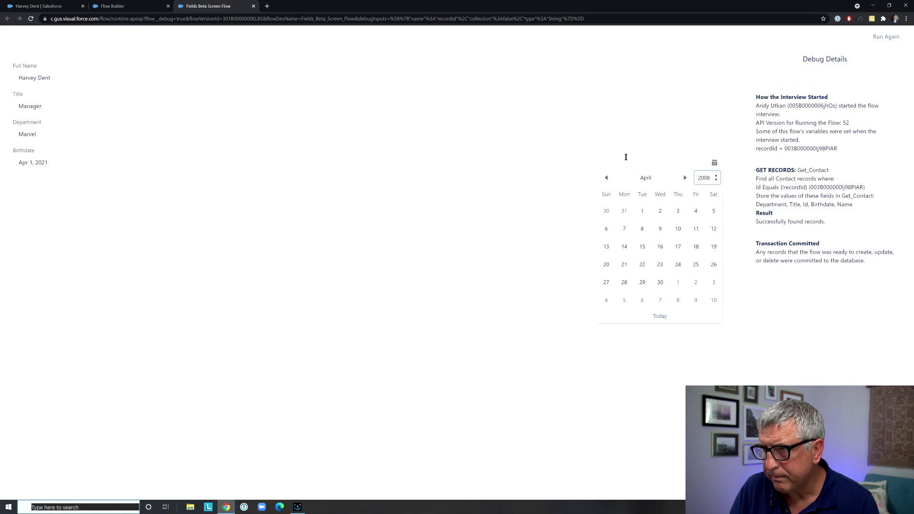
pyautogui.click(555, 167)
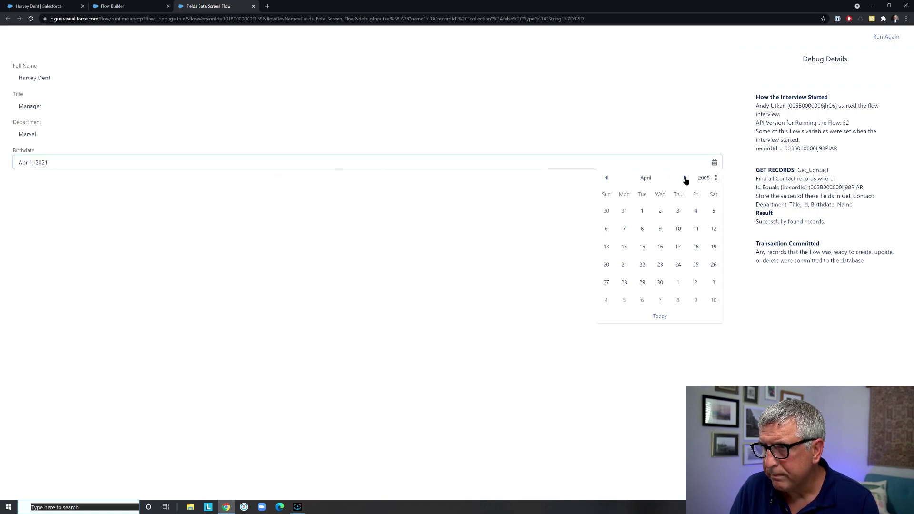
pyautogui.click(701, 181)
pyautogui.click(701, 180)
pyautogui.click(701, 180)
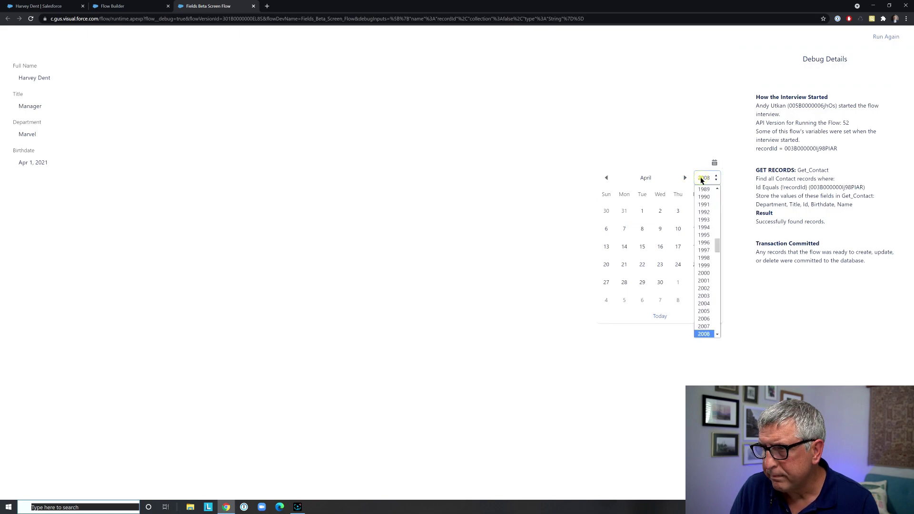
pyautogui.click(704, 335)
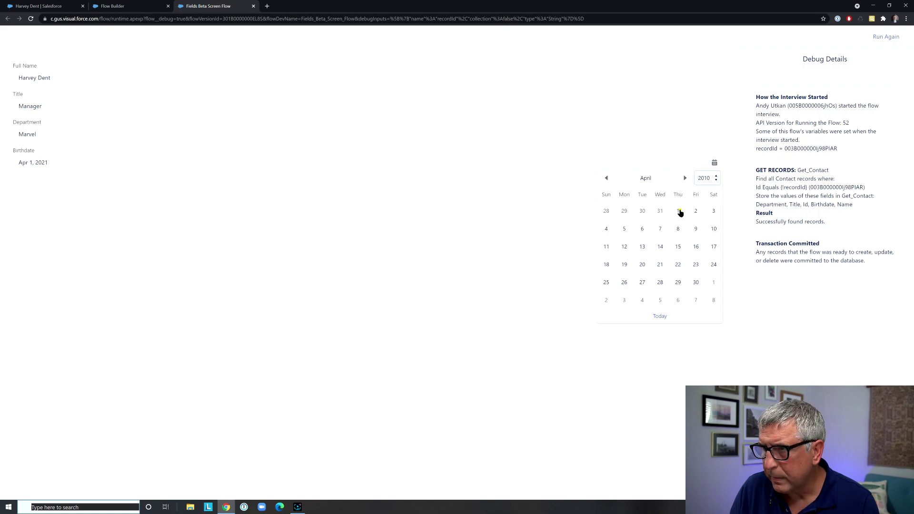
pyautogui.click(678, 211)
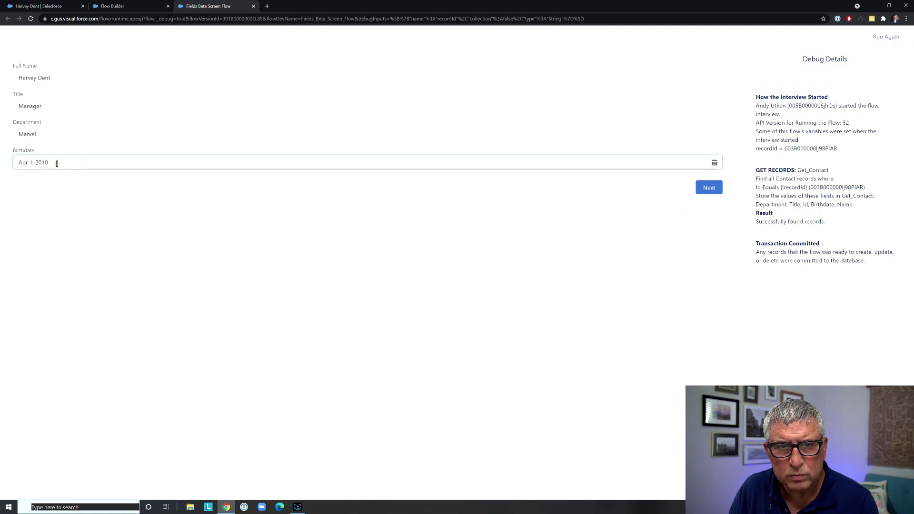
# Step: Correct the year in the Birthdate field so the contact is still under 18
pyautogui.click(80, 163)
pyautogui.write('0')
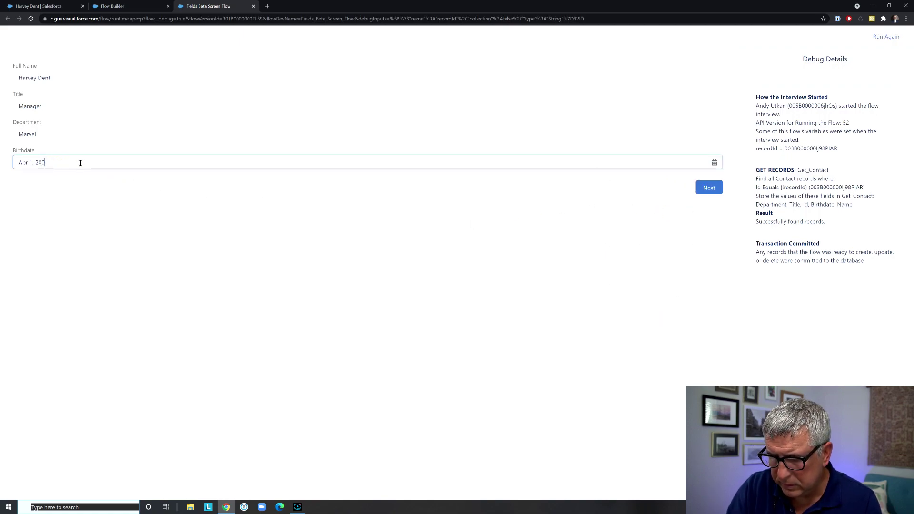
pyautogui.click(93, 190)
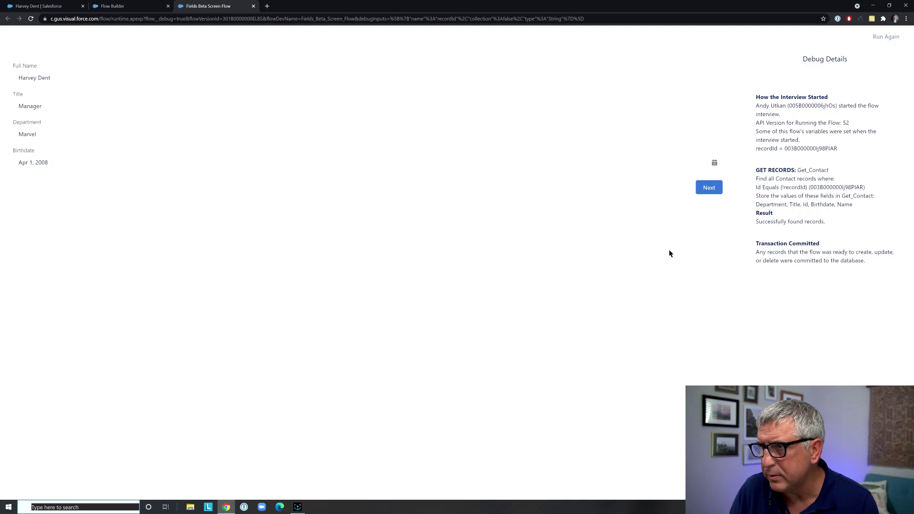
# Step: Submit the first screen and review the Debug Details for the field values and the Age decision
pyautogui.click(714, 192)
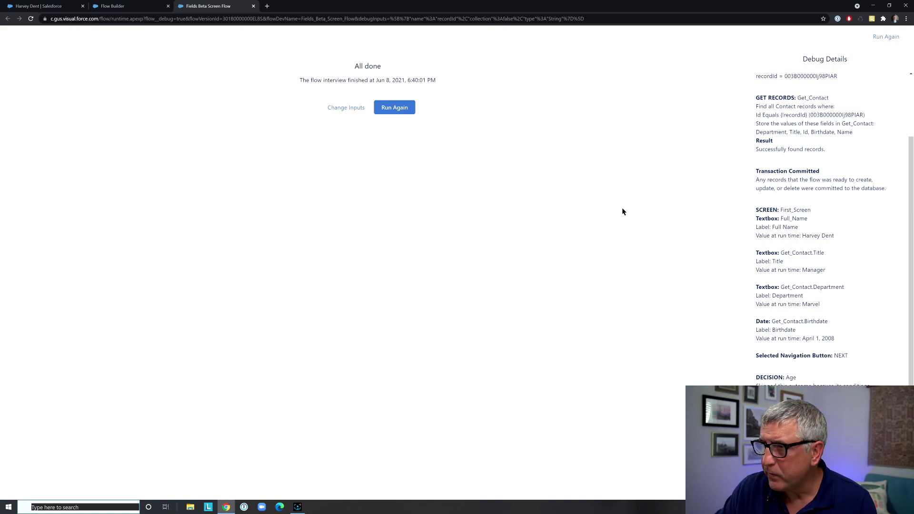
pyautogui.scroll(1, 907, 288)
pyautogui.moveTo(912, 272); pyautogui.dragTo(912, 295)
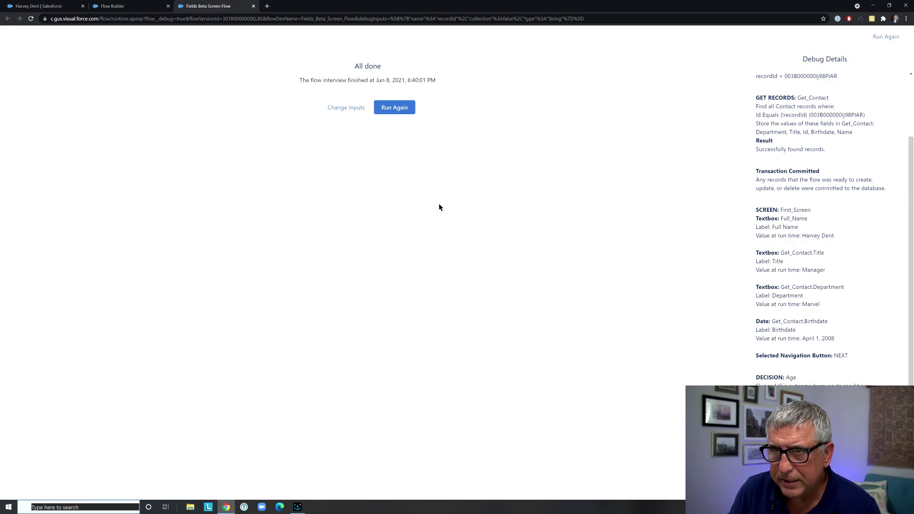
# Step: Run the flow again to check whether the Department and Birthdate edits were stored, and close the debug run
pyautogui.click(408, 109)
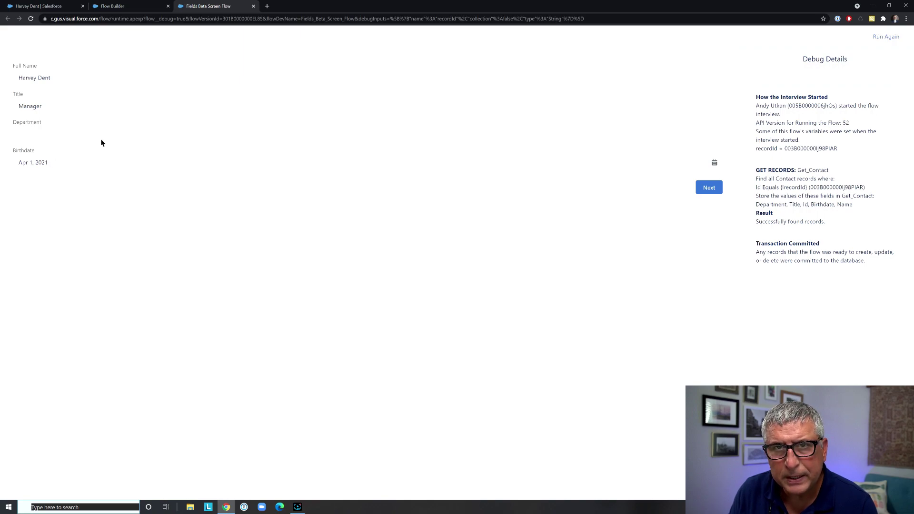
pyautogui.click(253, 6)
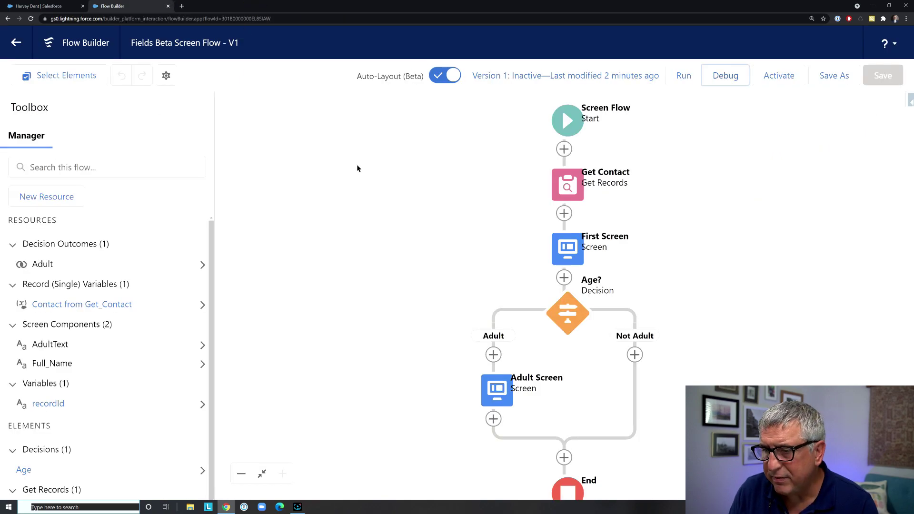
pyautogui.scroll(-3, 743, 305)
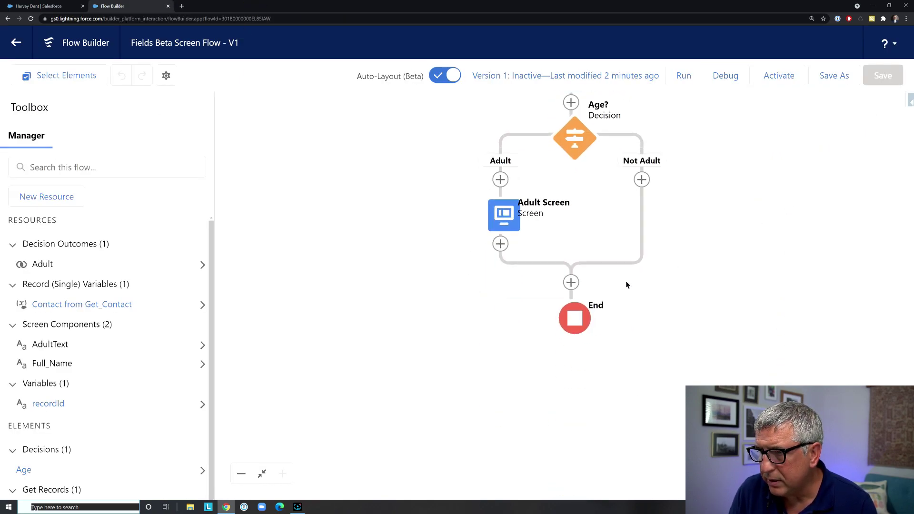
pyautogui.click(570, 282)
pyautogui.moveTo(648, 384)
pyautogui.mouseDown()
pyautogui.moveTo(649, 403)
pyautogui.moveTo(650, 372)
pyautogui.moveTo(647, 403)
pyautogui.moveTo(650, 374)
pyautogui.mouseUp()
pyautogui.click(716, 294)
pyautogui.moveTo(717, 295); pyautogui.dragTo(696, 355)
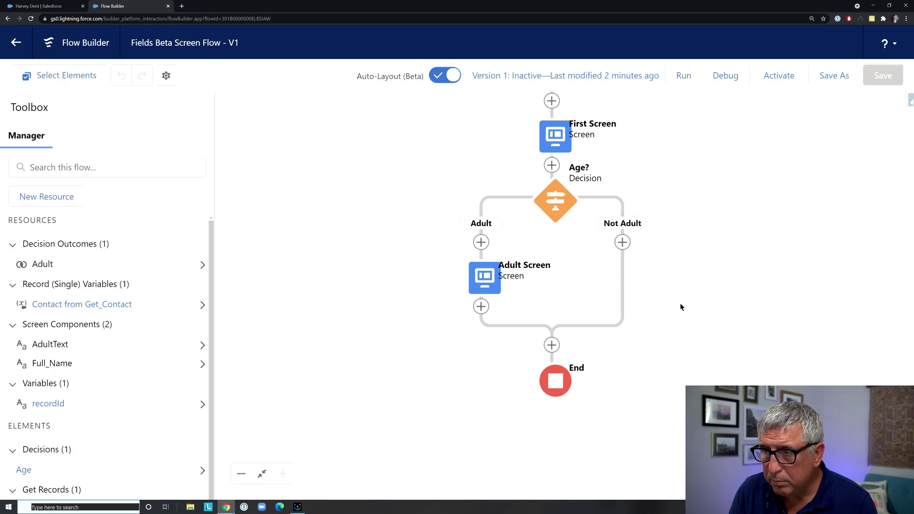
pyautogui.click(564, 148)
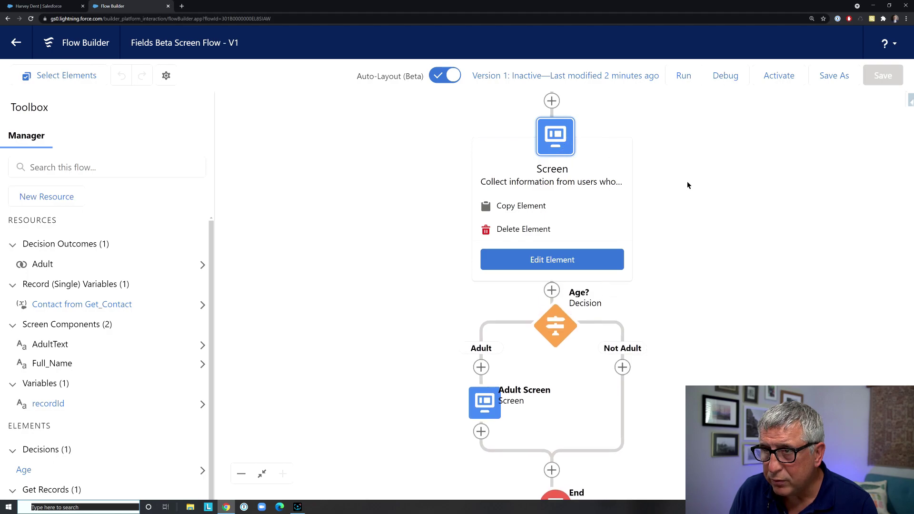
pyautogui.click(687, 184)
pyautogui.click(560, 142)
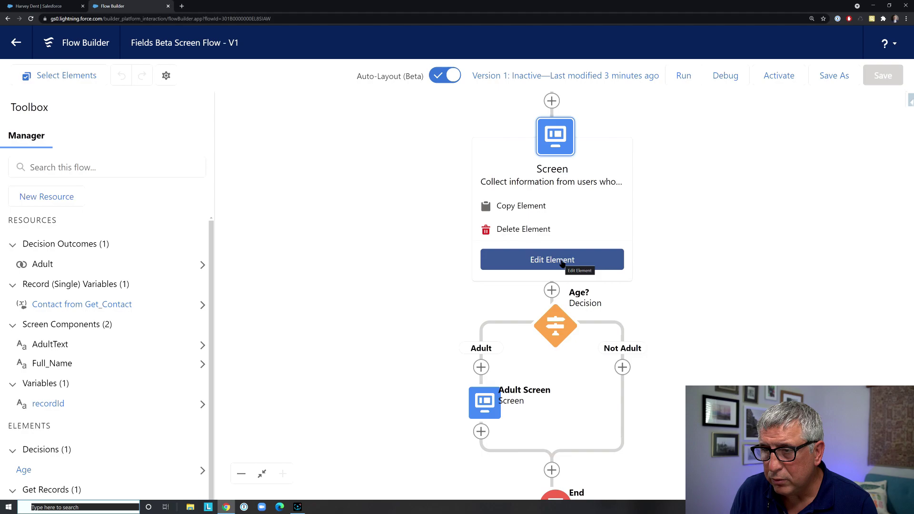
pyautogui.click(703, 242)
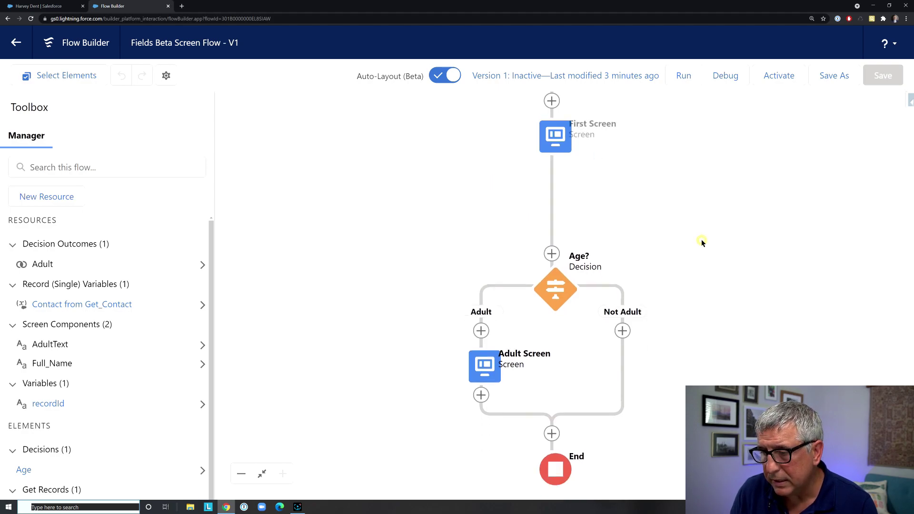
# Step: Add an Update Records element where the Adult and Not Adult branches merge, just before the End
pyautogui.moveTo(712, 318); pyautogui.dragTo(705, 264)
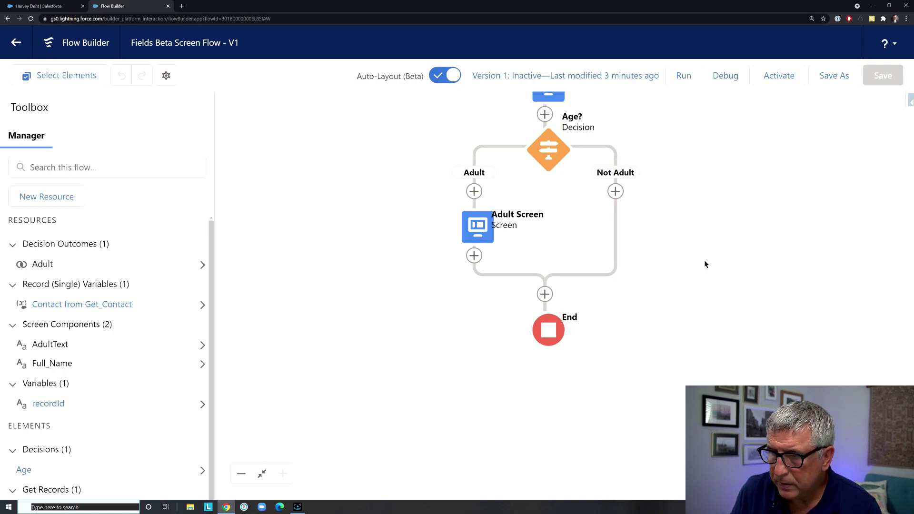
pyautogui.click(545, 294)
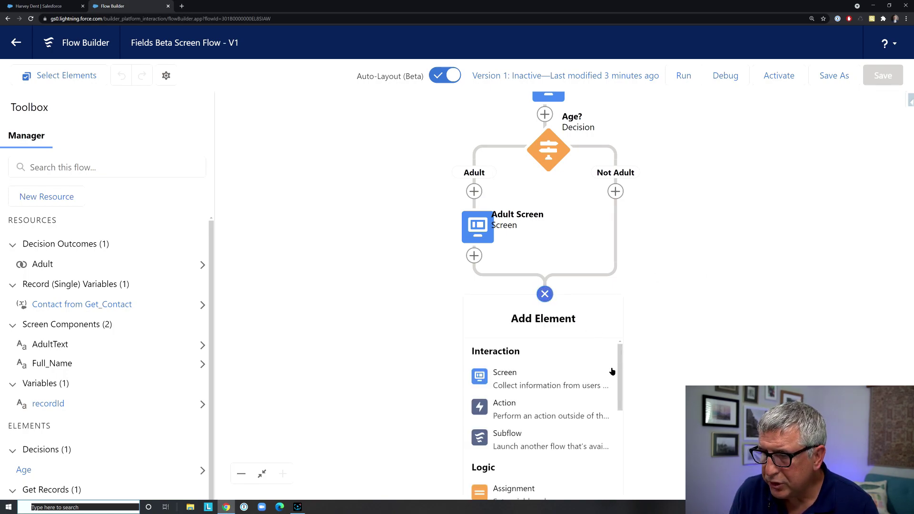
pyautogui.moveTo(682, 371); pyautogui.dragTo(692, 269)
pyautogui.click(554, 194)
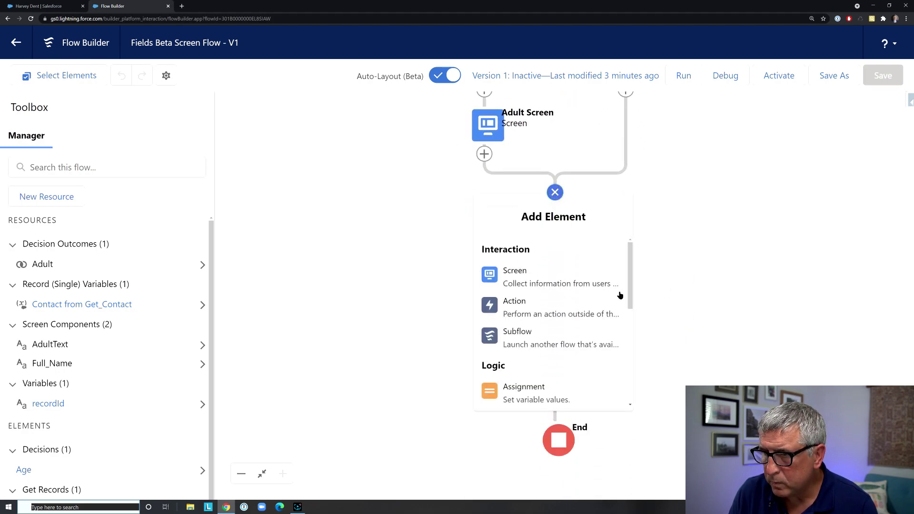
pyautogui.moveTo(629, 301); pyautogui.dragTo(631, 385)
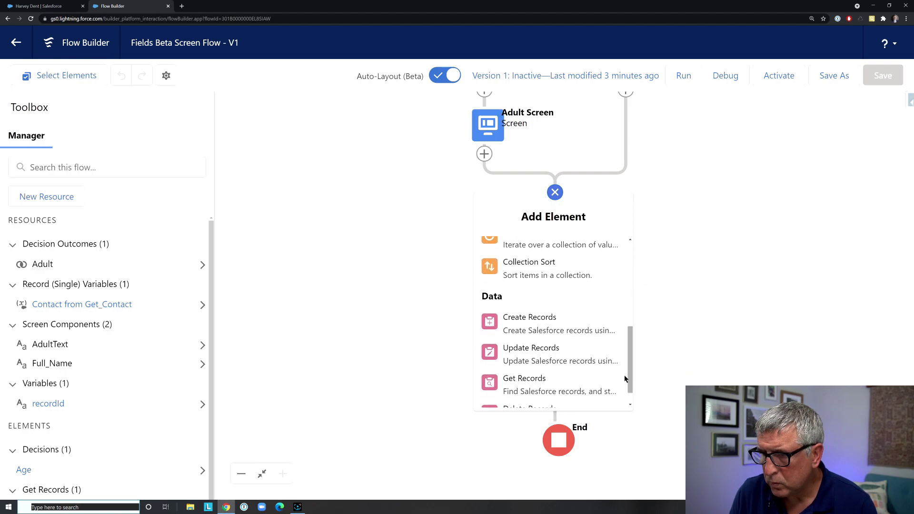
pyautogui.click(589, 363)
# Step: Label the element Update Contact with API name Update_Contact, and choose Contact from Get_Contact as the record to update
pyautogui.write('Update Con')
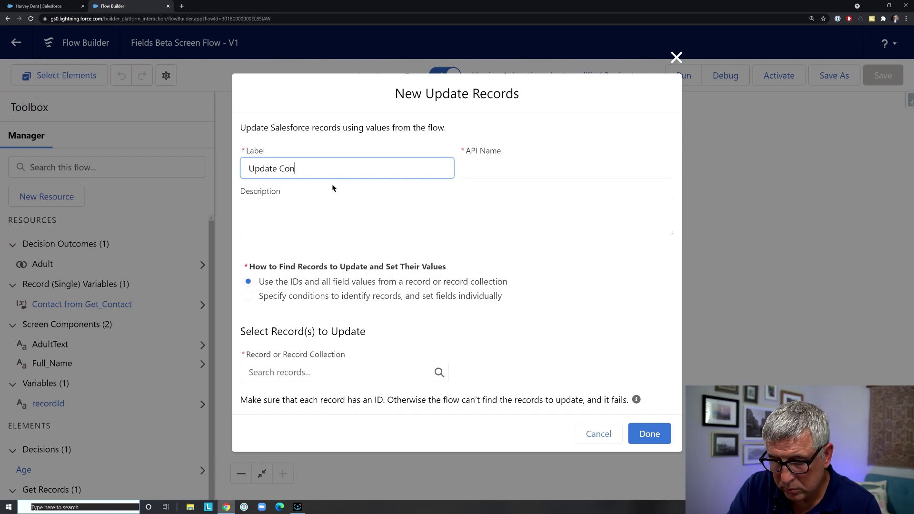
pyautogui.write('tact')
pyautogui.click(536, 174)
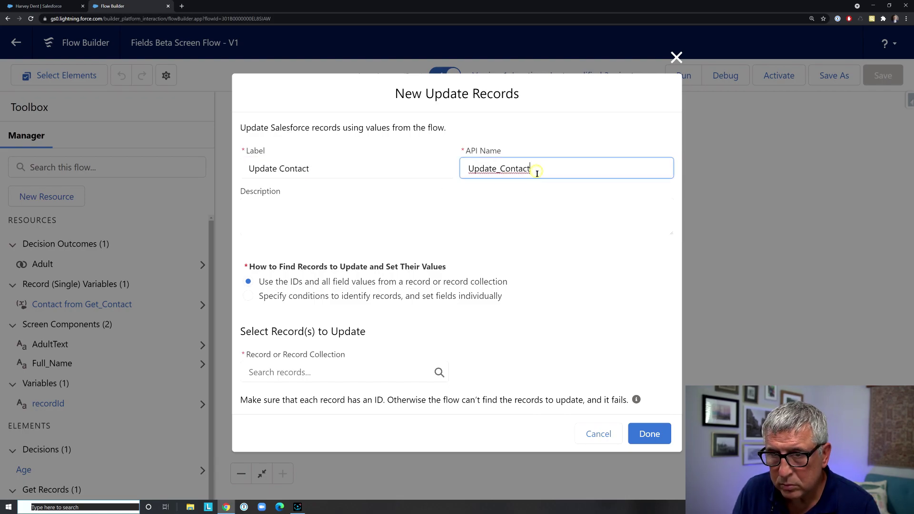
pyautogui.click(267, 371)
pyautogui.click(306, 440)
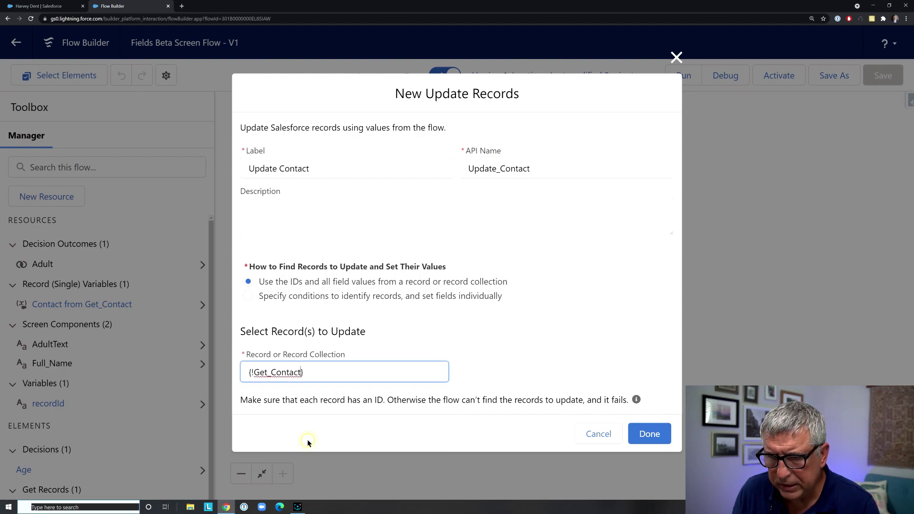
pyautogui.click(649, 433)
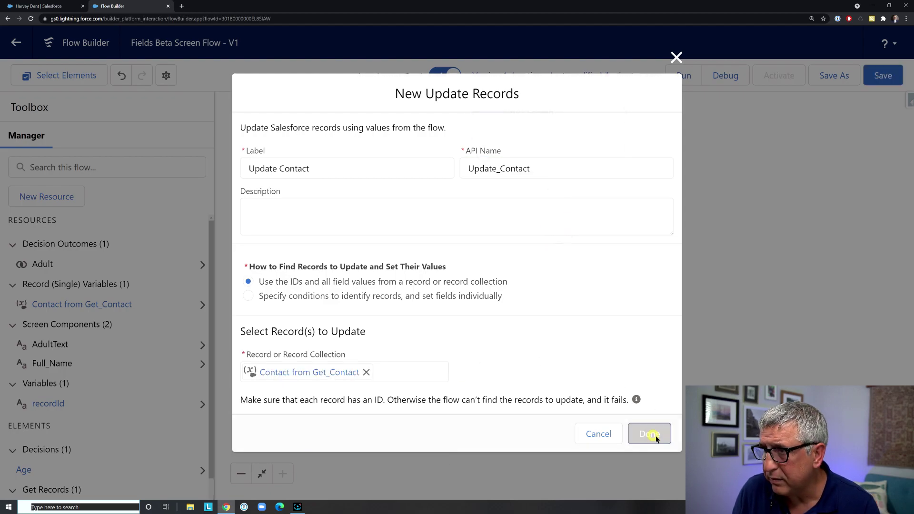
# Step: Save the flow and start a debug run with the contact's record ID as the recordId input
pyautogui.moveTo(707, 192); pyautogui.dragTo(670, 341)
pyautogui.click(890, 81)
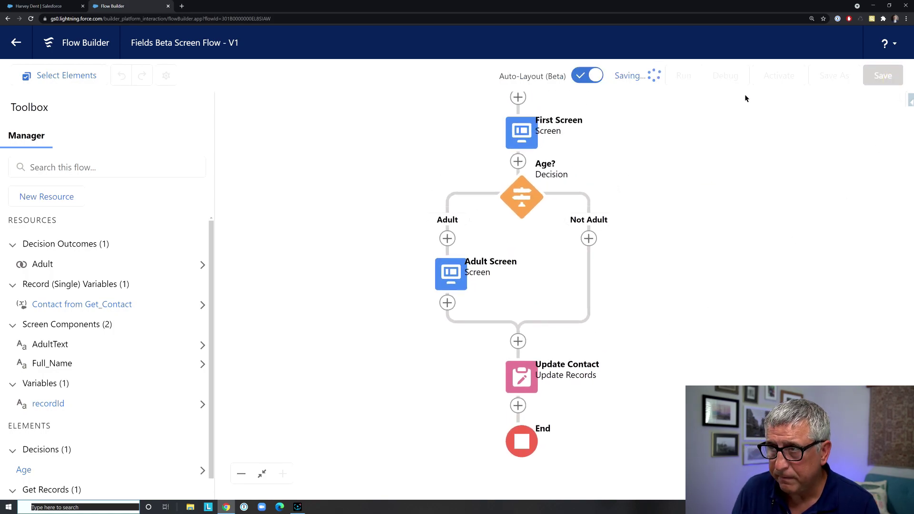
pyautogui.click(727, 77)
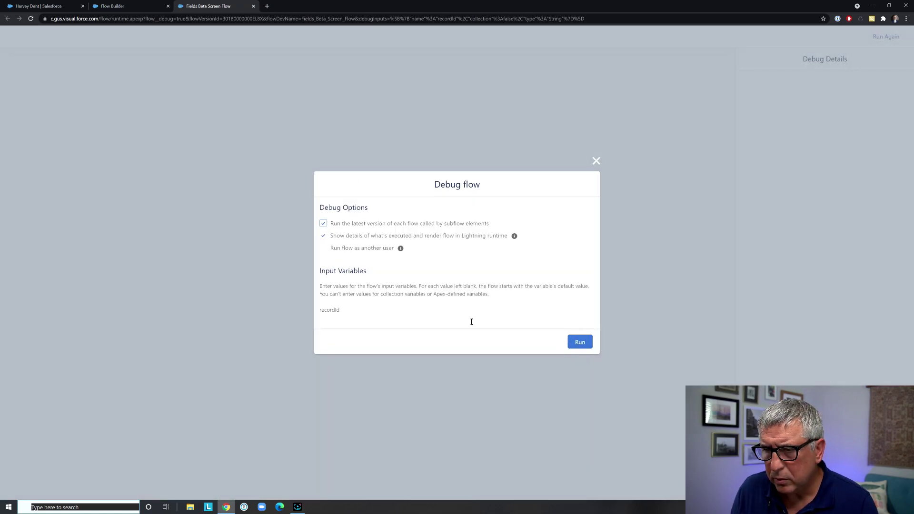
pyautogui.click(471, 322)
pyautogui.write('003B000000Ij98PIAR')
pyautogui.click(580, 341)
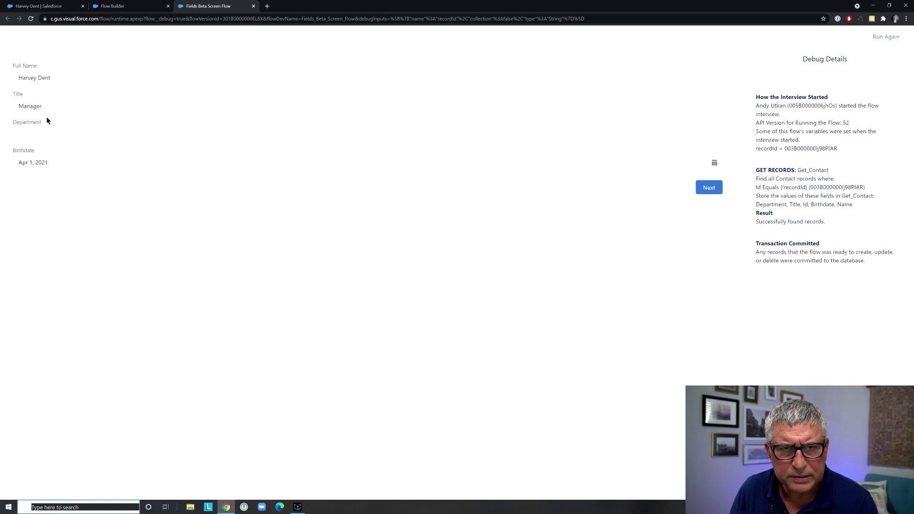
# Step: Enter Marvel as the Department, change the Birthdate year so the contact is still under 18, and submit the screen
pyautogui.click(40, 134)
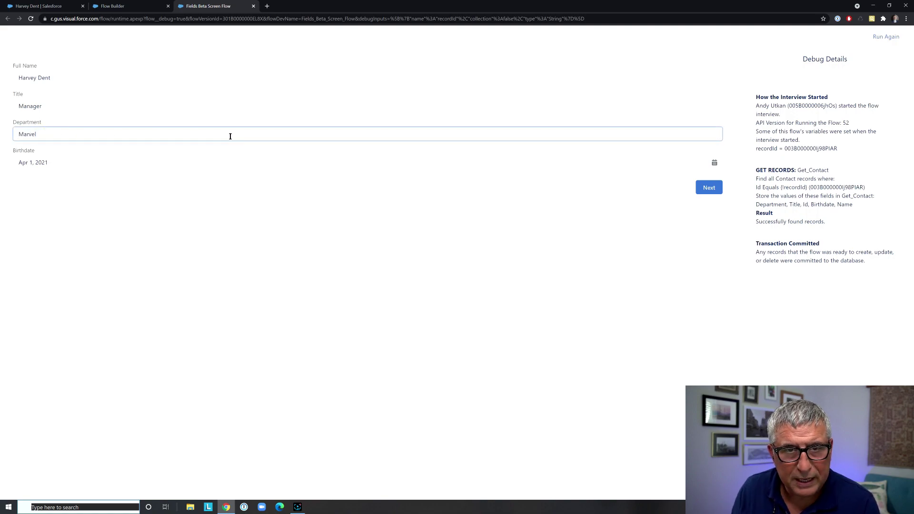
pyautogui.click(714, 162)
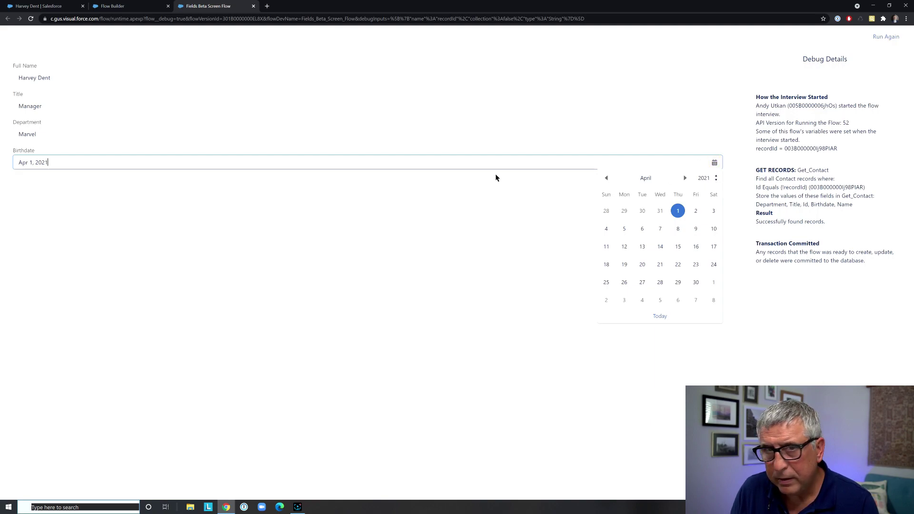
pyautogui.click(465, 174)
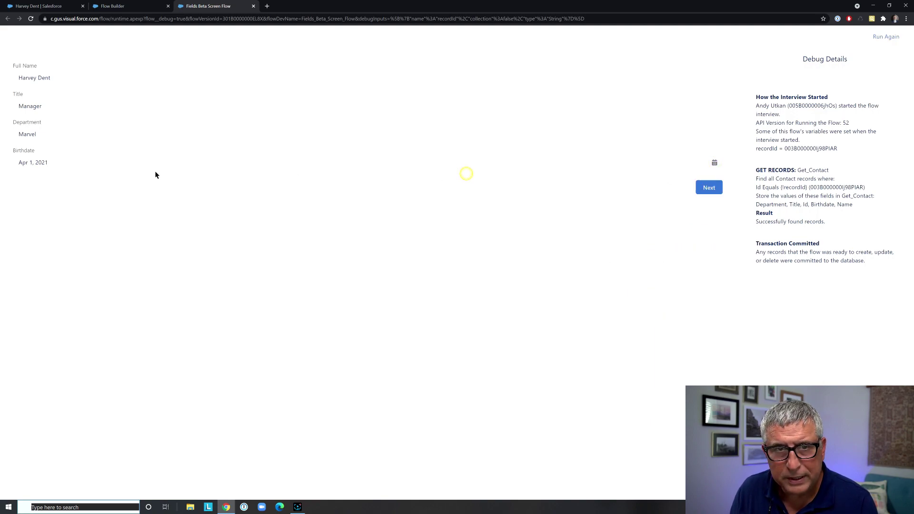
pyautogui.click(47, 162)
pyautogui.press('BackSpace')
pyautogui.press('BackSpace')
pyautogui.write('08')
pyautogui.click(709, 188)
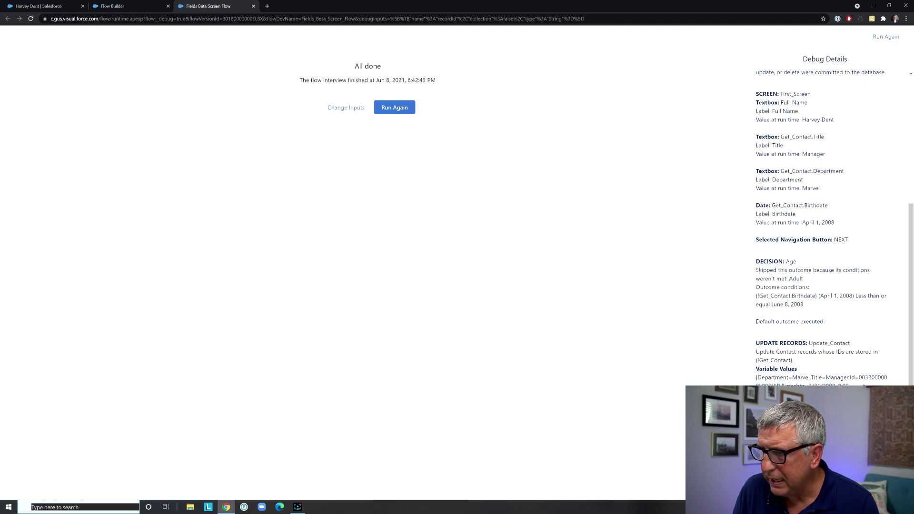
# Step: Run the flow again to check the stored values, and change the Birthdate year so the contact counts as an adult
pyautogui.click(393, 108)
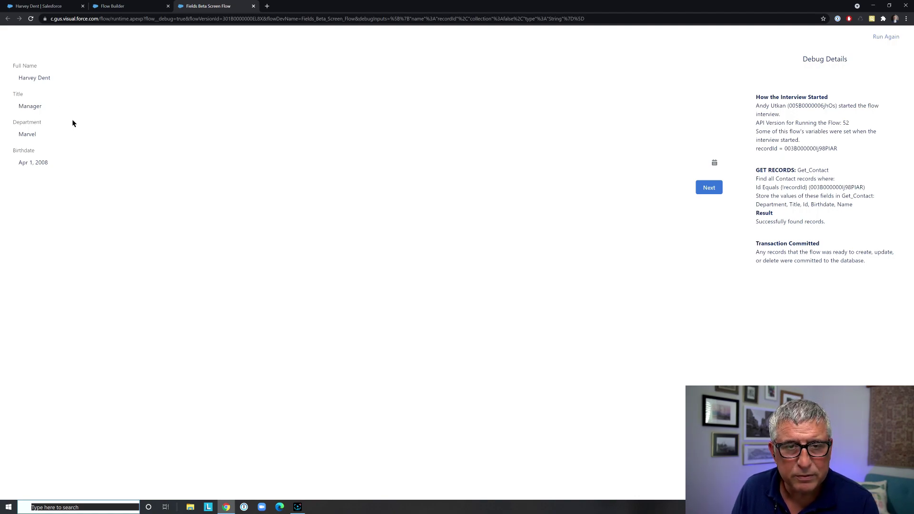
pyautogui.click(48, 163)
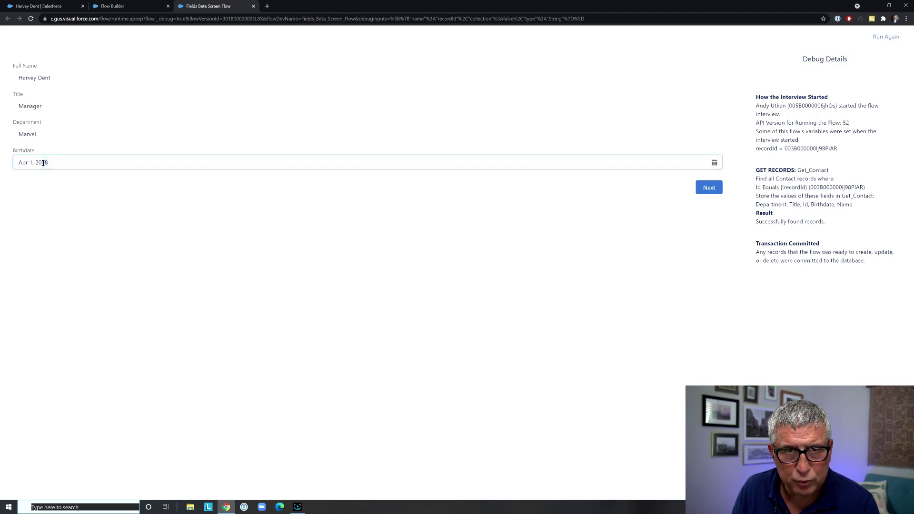
pyautogui.moveTo(45, 162); pyautogui.dragTo(45, 162)
pyautogui.write('1')
pyautogui.click(184, 184)
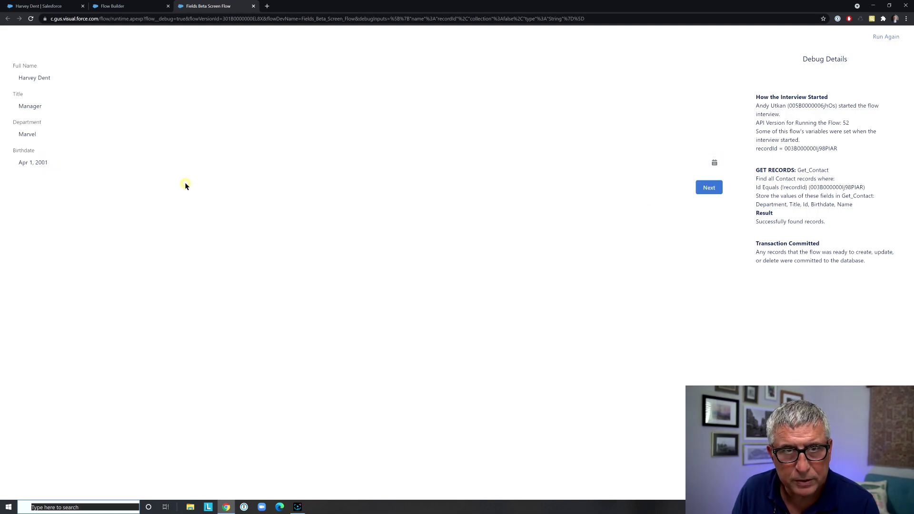
# Step: Submit the first screen and the adult screen to finish the flow, and close the debug run
pyautogui.click(708, 187)
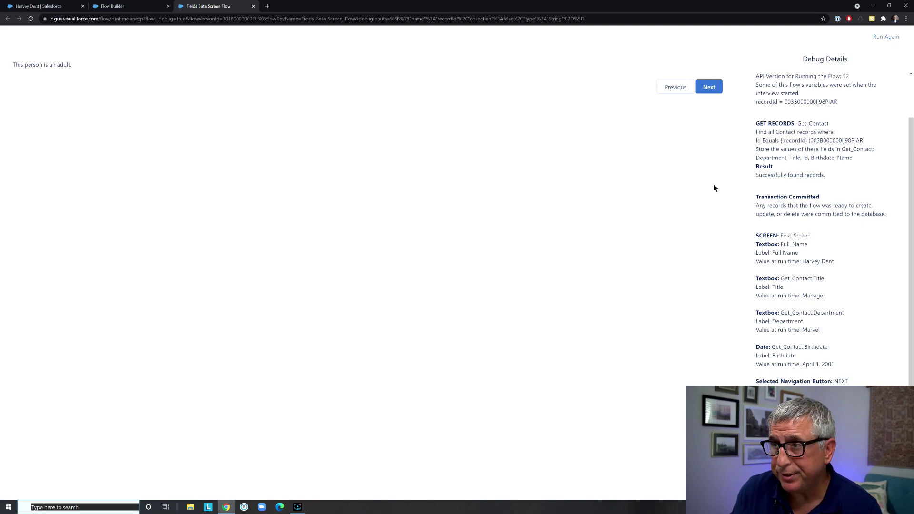
pyautogui.click(711, 90)
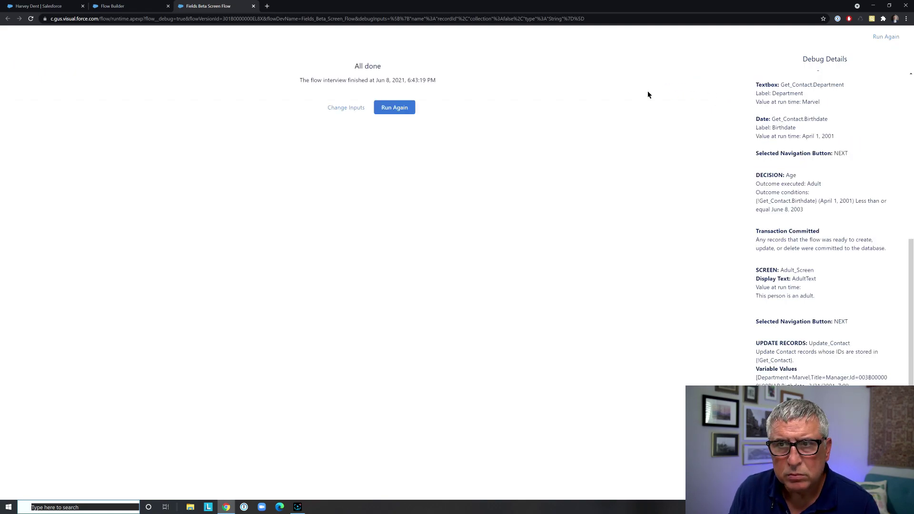
pyautogui.click(253, 6)
# Step: Review the settings of the Get Contact element and leave it without changes
pyautogui.moveTo(658, 164); pyautogui.dragTo(636, 290)
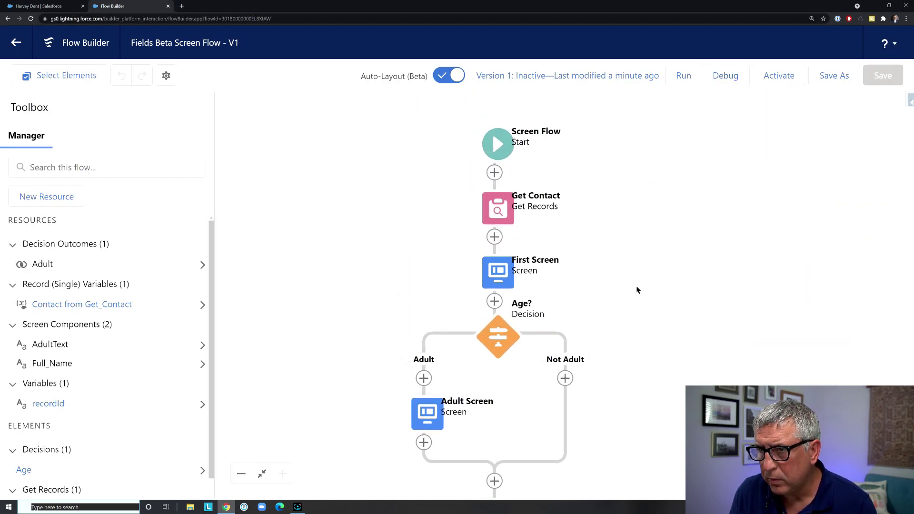
pyautogui.click(501, 214)
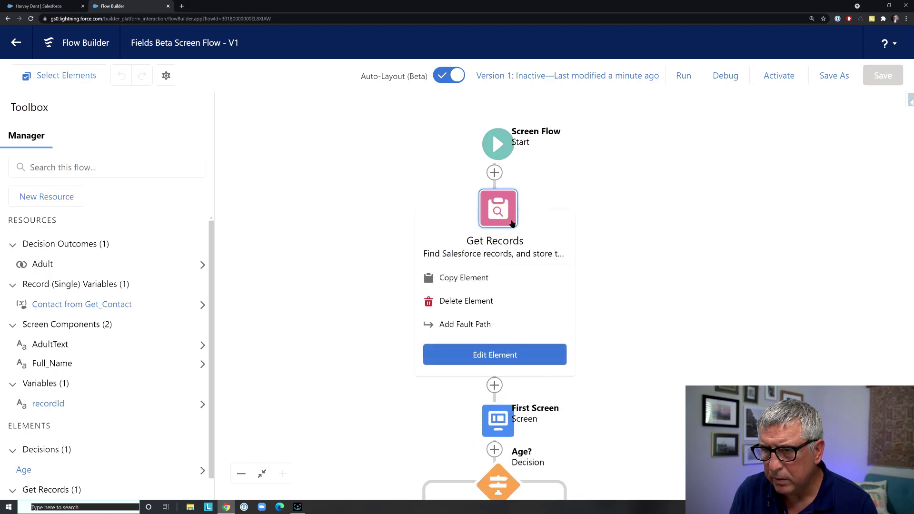
pyautogui.click(508, 358)
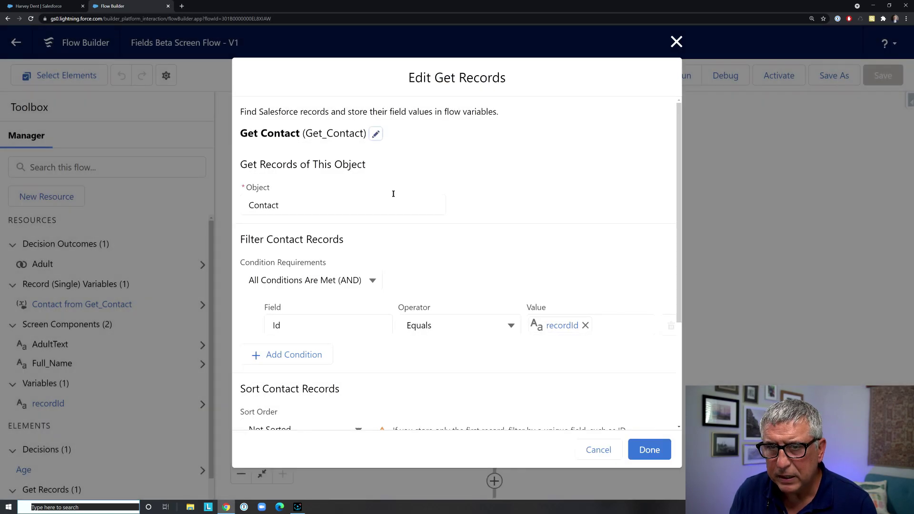
pyautogui.click(603, 451)
# Step: Open First Screen for editing and add a Text component between Full Name and Title
pyautogui.click(496, 271)
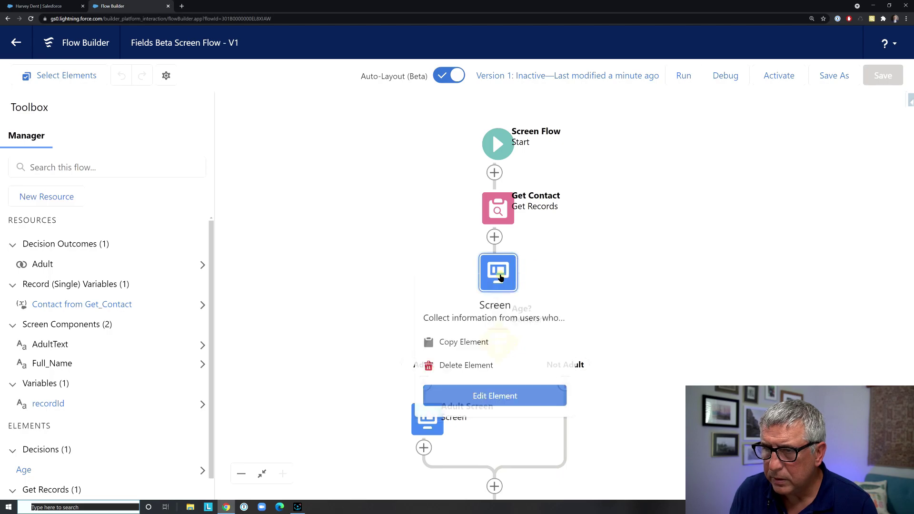
pyautogui.click(497, 395)
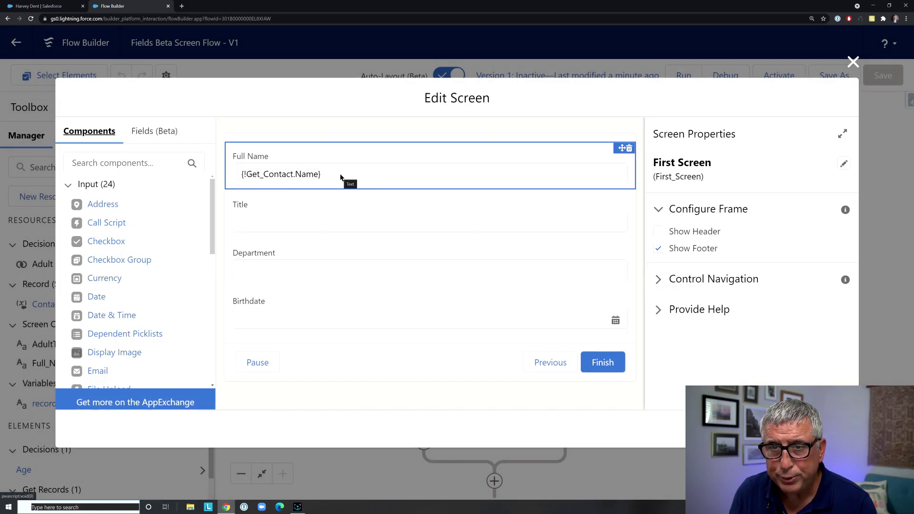
pyautogui.moveTo(212, 242); pyautogui.dragTo(212, 340)
pyautogui.moveTo(93, 314); pyautogui.dragTo(257, 196)
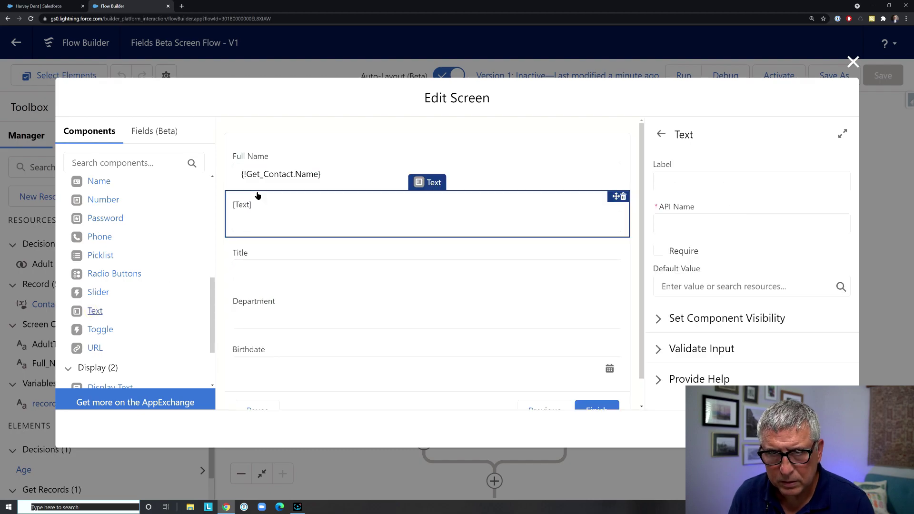
# Step: Change the Full Name component's label to First Name and its API name to First_Name
pyautogui.click(261, 167)
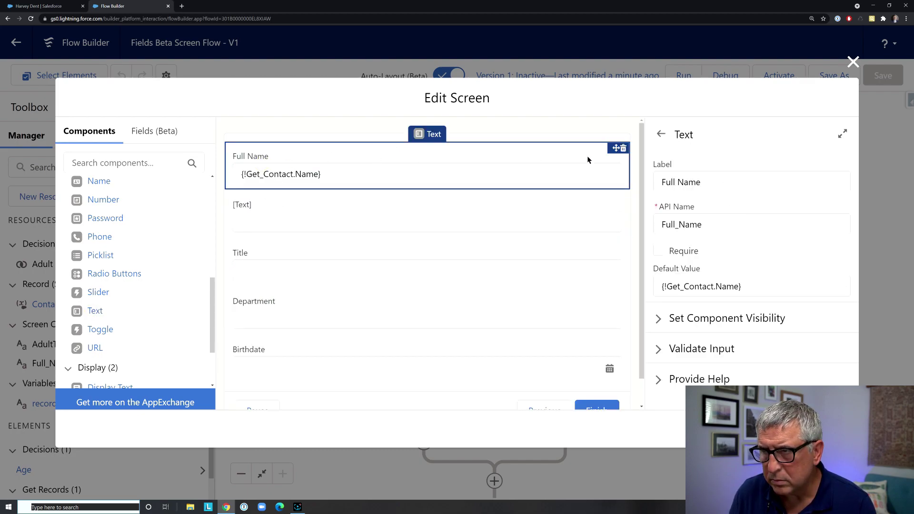
pyautogui.click(674, 182)
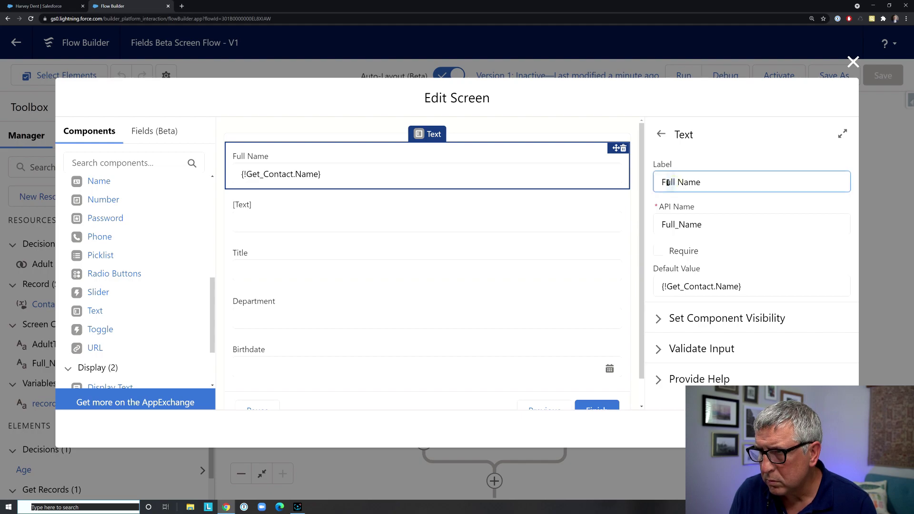
pyautogui.write('irt')
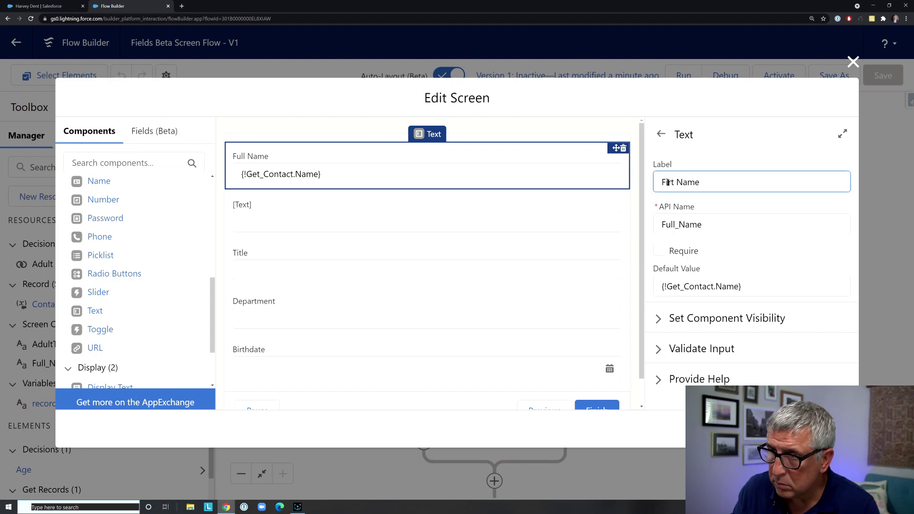
pyautogui.click(670, 183)
pyautogui.write('s')
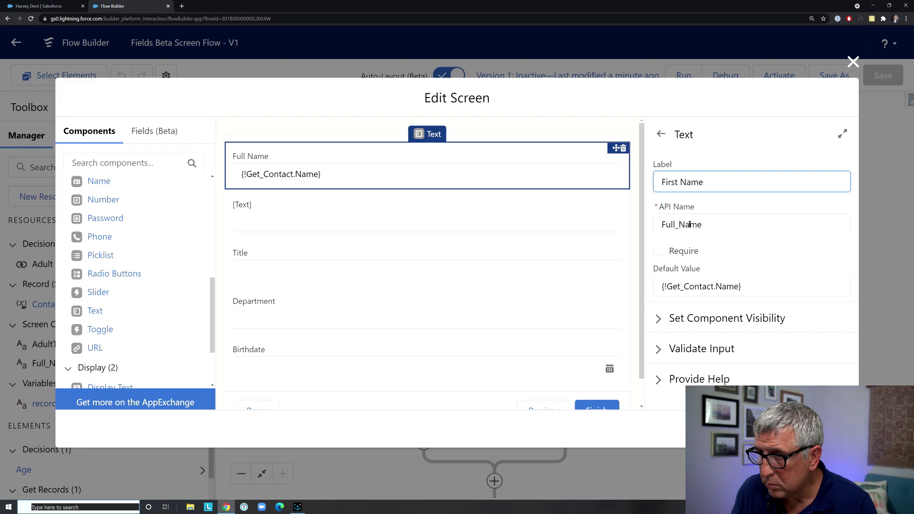
pyautogui.click(668, 225)
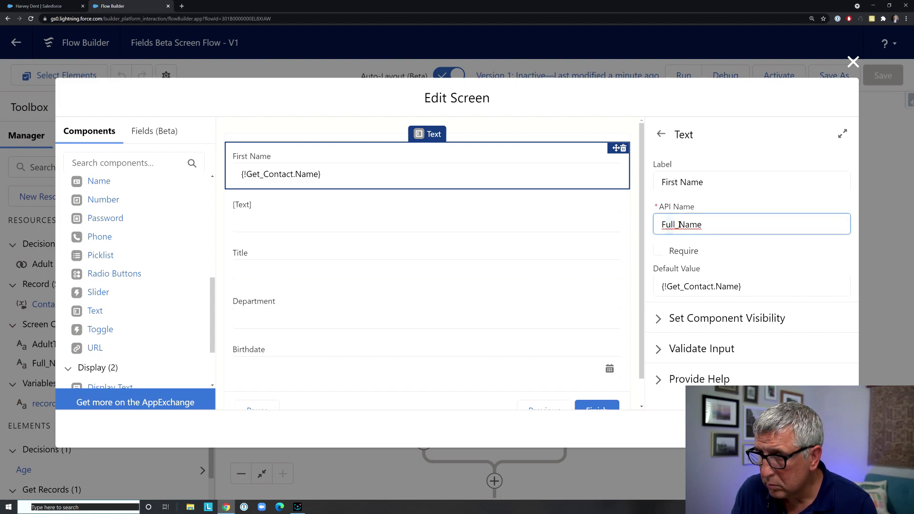
pyautogui.write('irst')
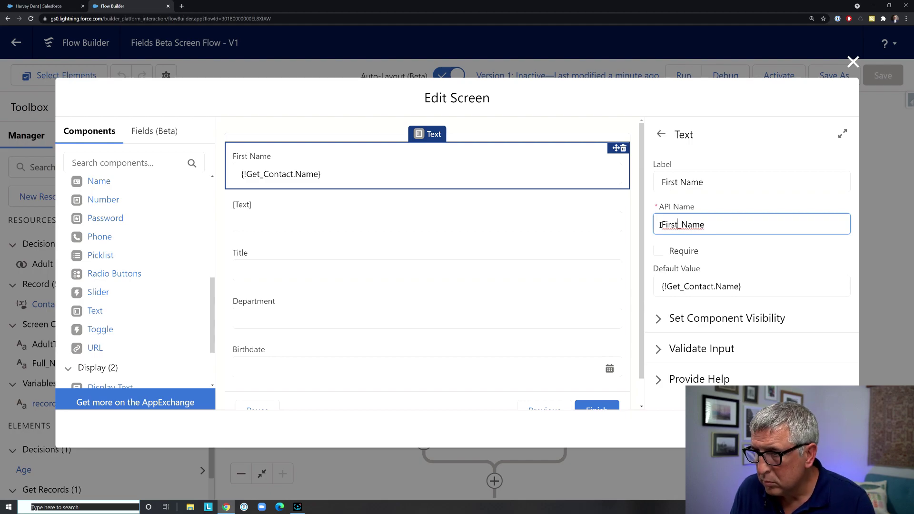
pyautogui.click(405, 218)
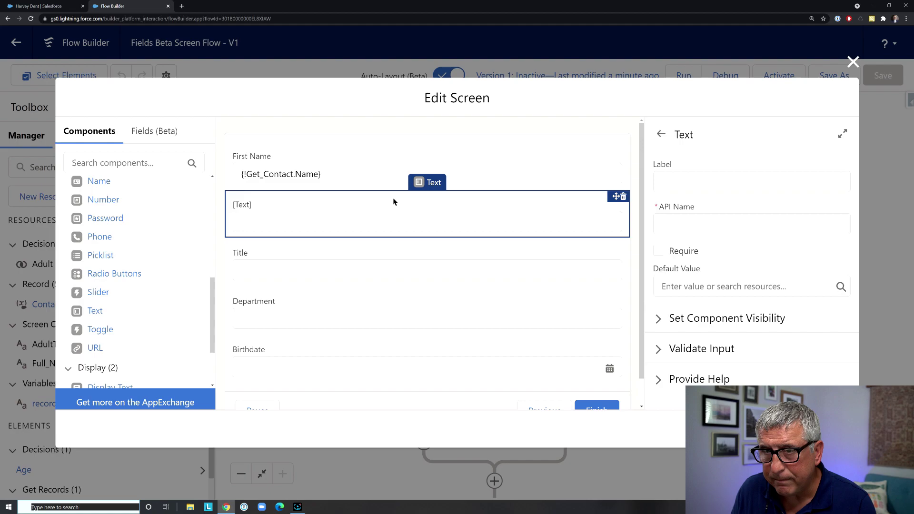
# Step: Set the First Name component's default value to {!Get_Contact.FirstName}
pyautogui.click(373, 173)
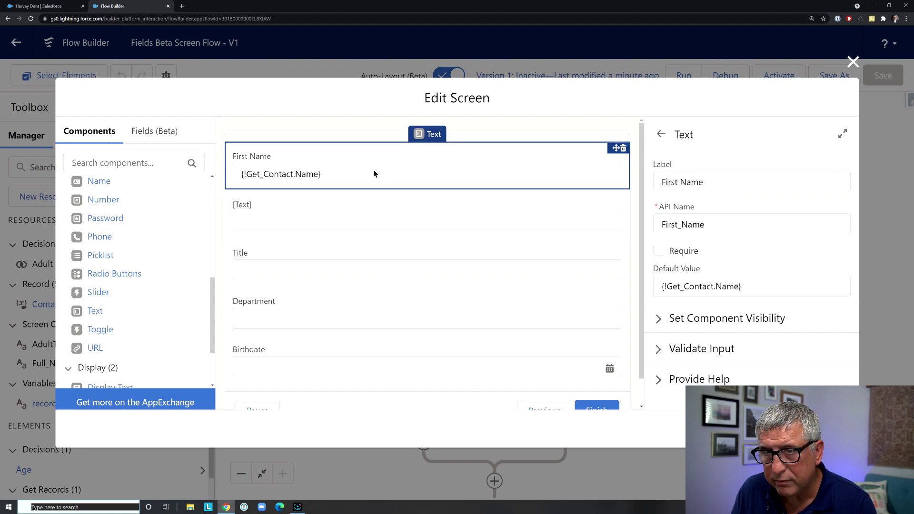
pyautogui.click(741, 287)
pyautogui.press('BackSpace')
pyautogui.press('BackSpace')
pyautogui.press('BackSpace')
pyautogui.press('BackSpace')
pyautogui.press('BackSpace')
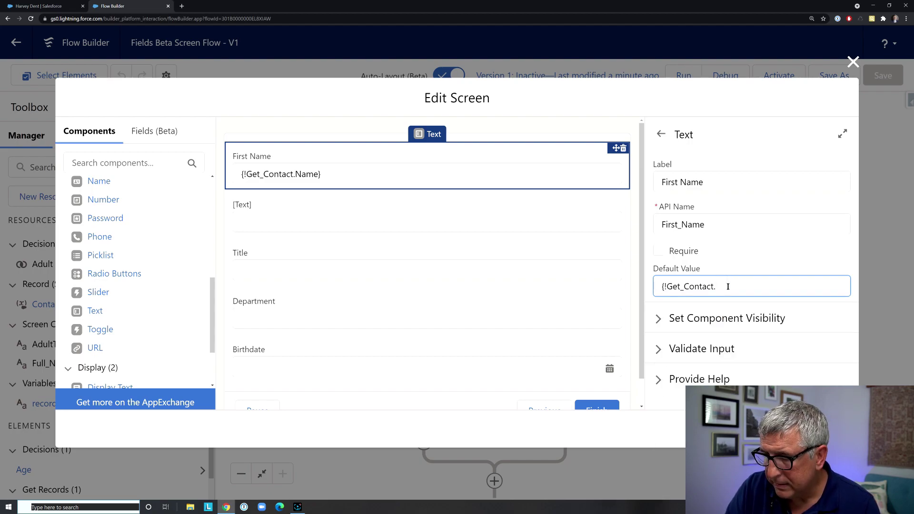
pyautogui.write('fi')
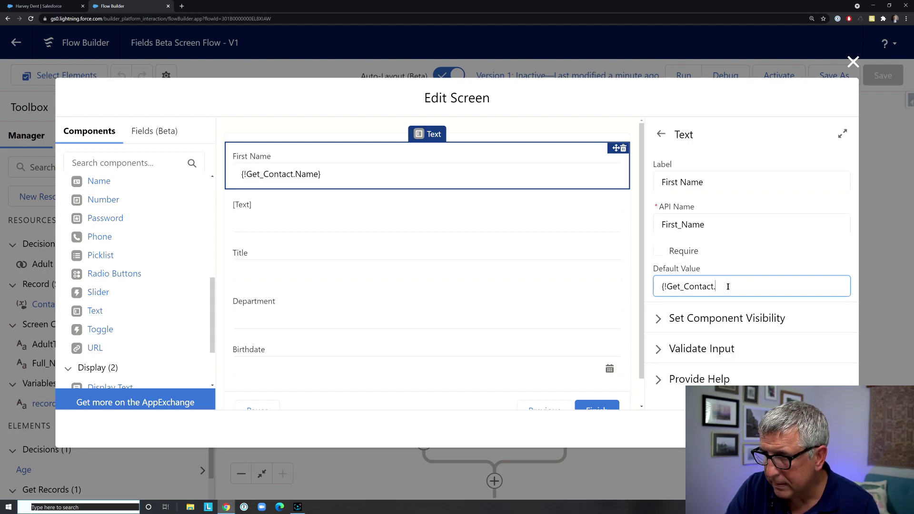
pyautogui.press('BackSpace')
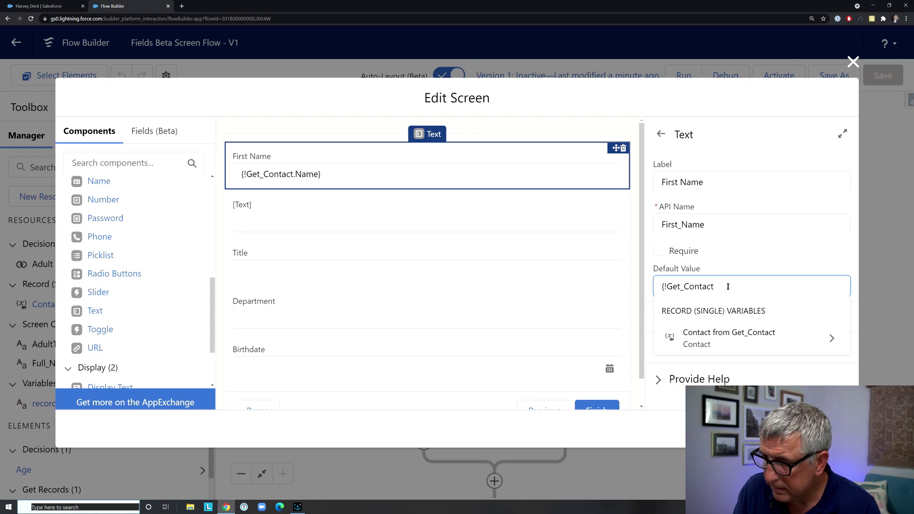
pyautogui.write('.')
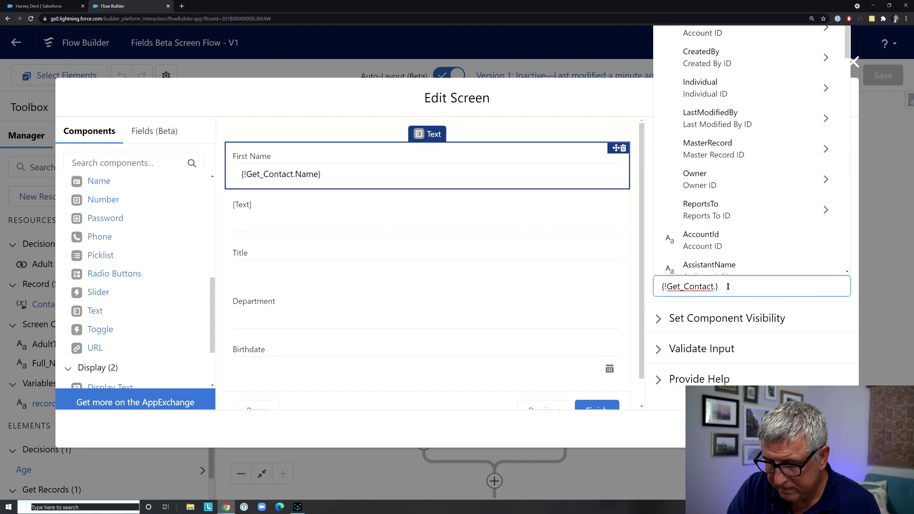
pyautogui.write('first')
pyautogui.press('Return')
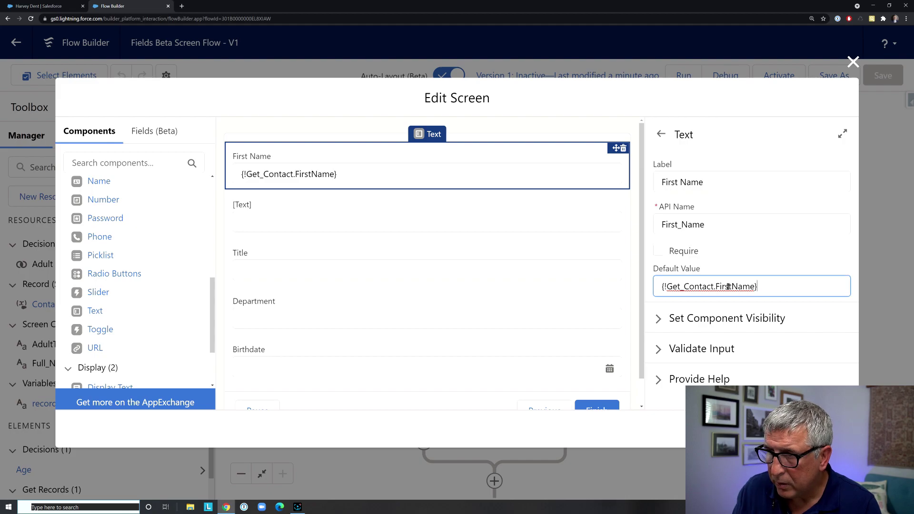
# Step: Set the blank Text component's label to Last Name and its API name to Last_Name
pyautogui.click(510, 217)
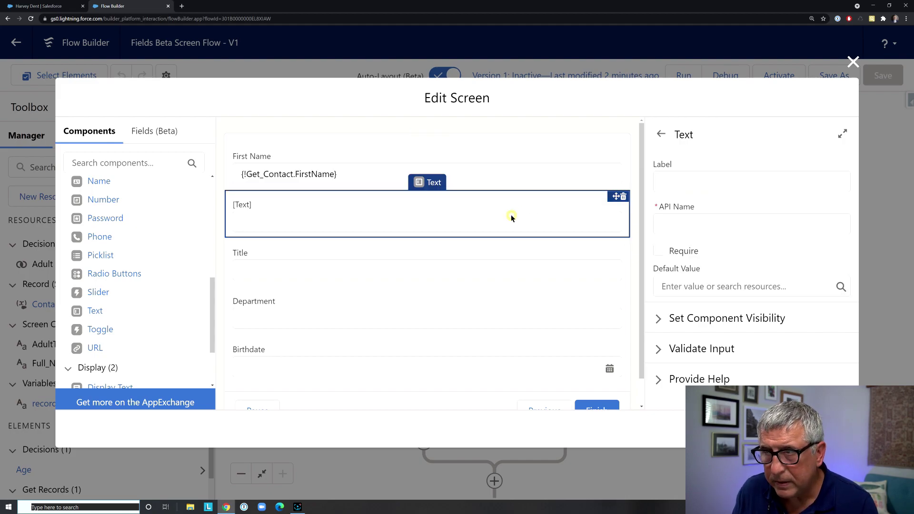
pyautogui.click(687, 181)
pyautogui.write('Last Name')
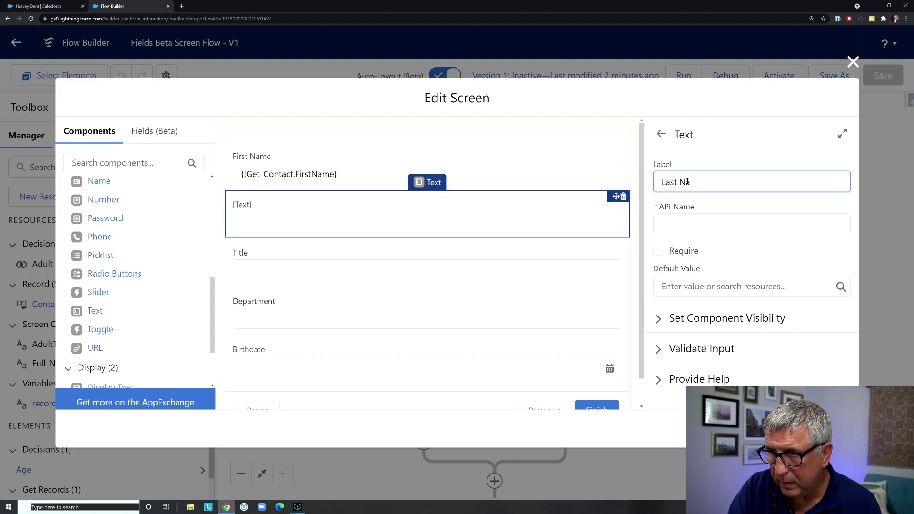
pyautogui.click(704, 222)
# Step: Set the Last Name component's default value to {!Get_Contact.LastName} and finish editing First Screen
pyautogui.click(705, 282)
pyautogui.write('get')
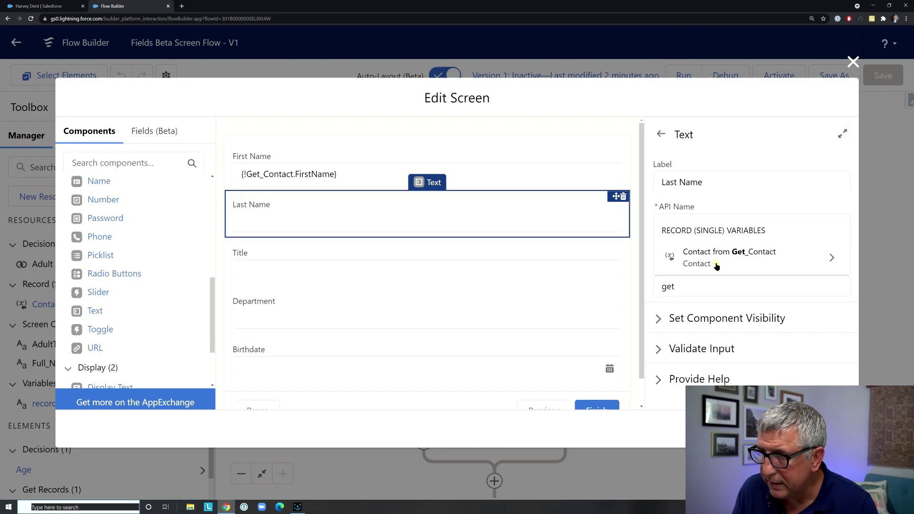
pyautogui.click(714, 262)
pyautogui.write('last')
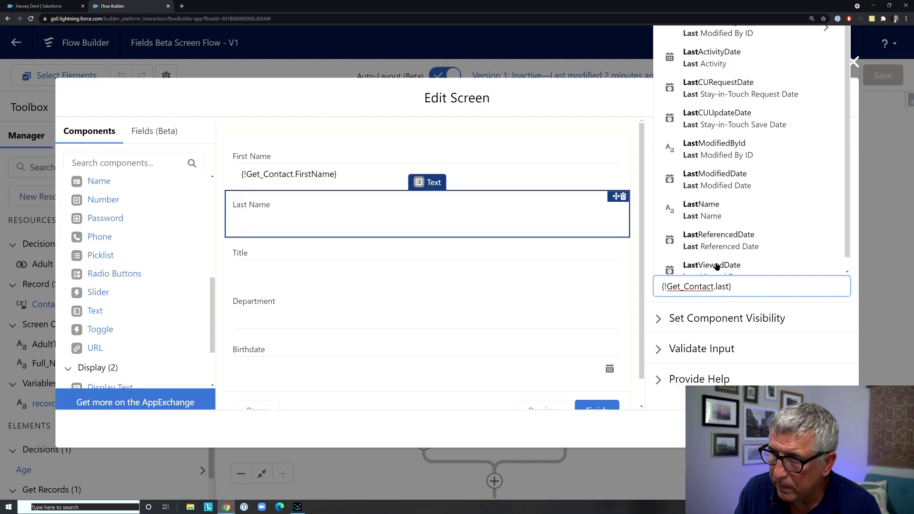
pyautogui.click(682, 206)
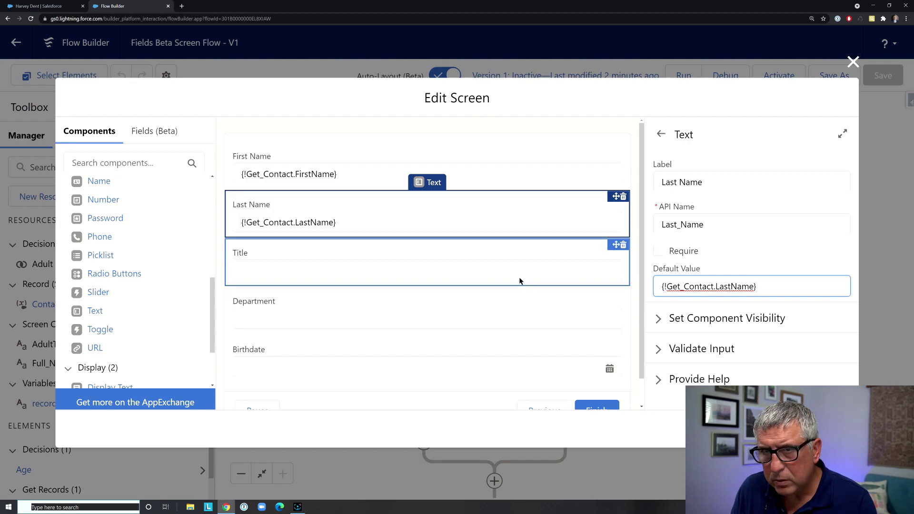
pyautogui.click(833, 428)
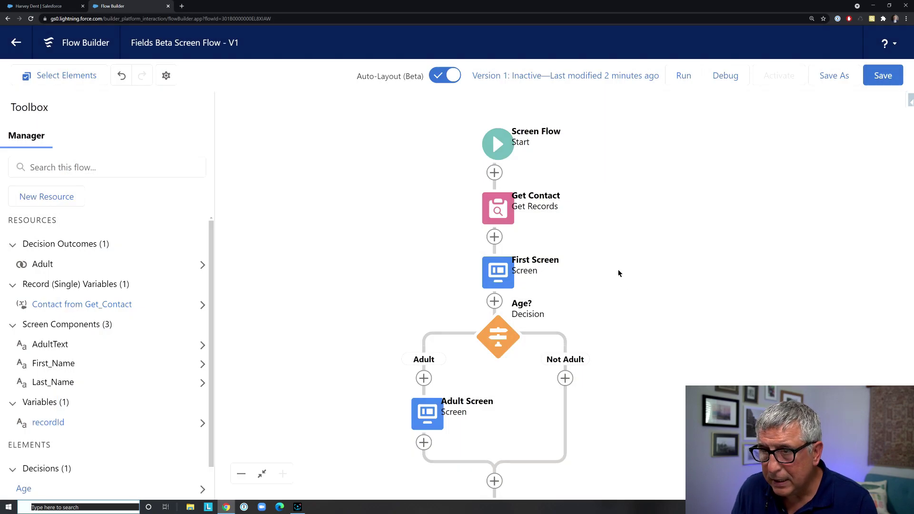
pyautogui.moveTo(650, 344); pyautogui.dragTo(641, 196)
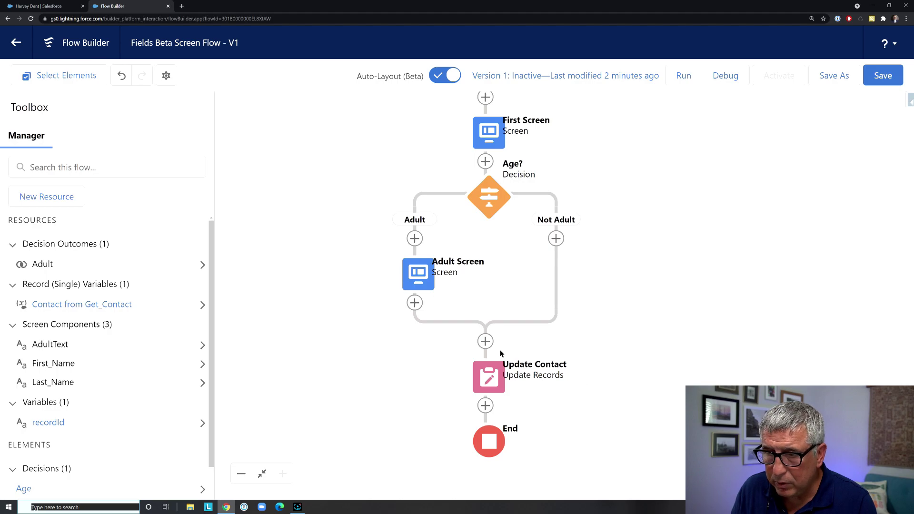
pyautogui.click(485, 340)
pyautogui.moveTo(612, 403); pyautogui.dragTo(610, 320)
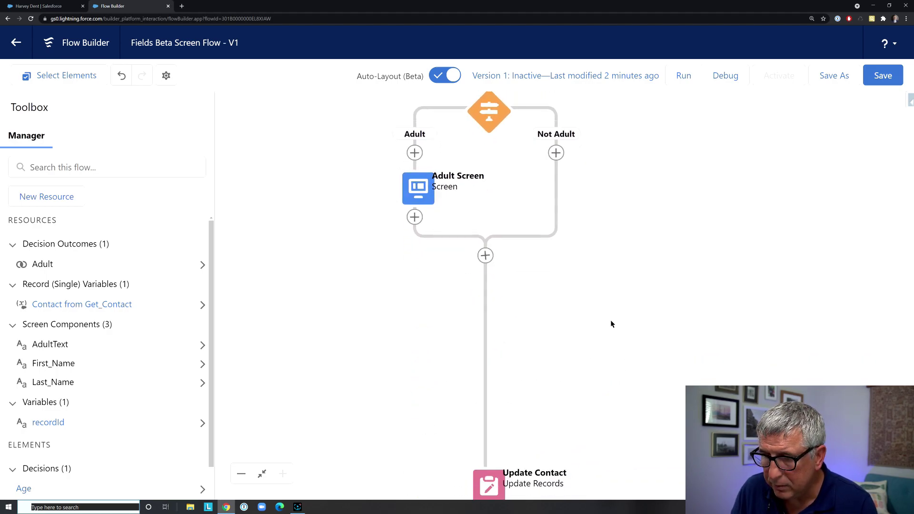
pyautogui.click(485, 256)
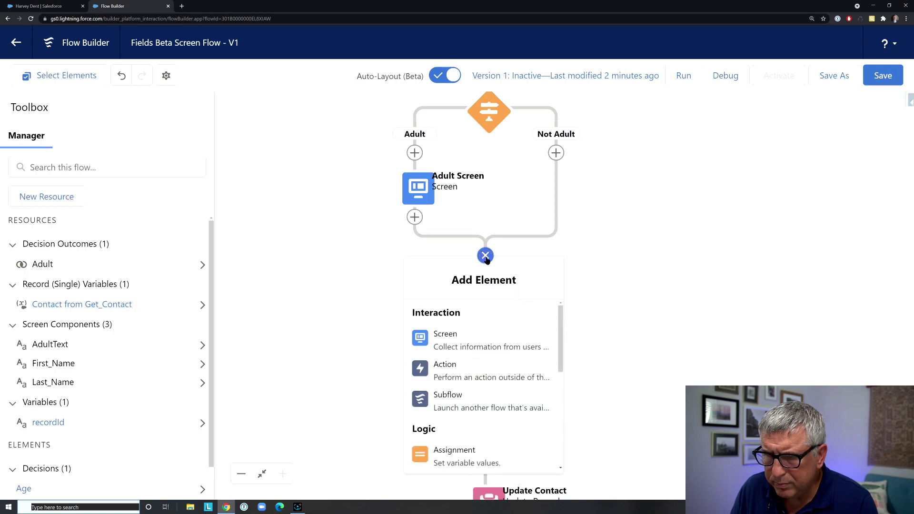
pyautogui.moveTo(561, 338); pyautogui.dragTo(561, 339)
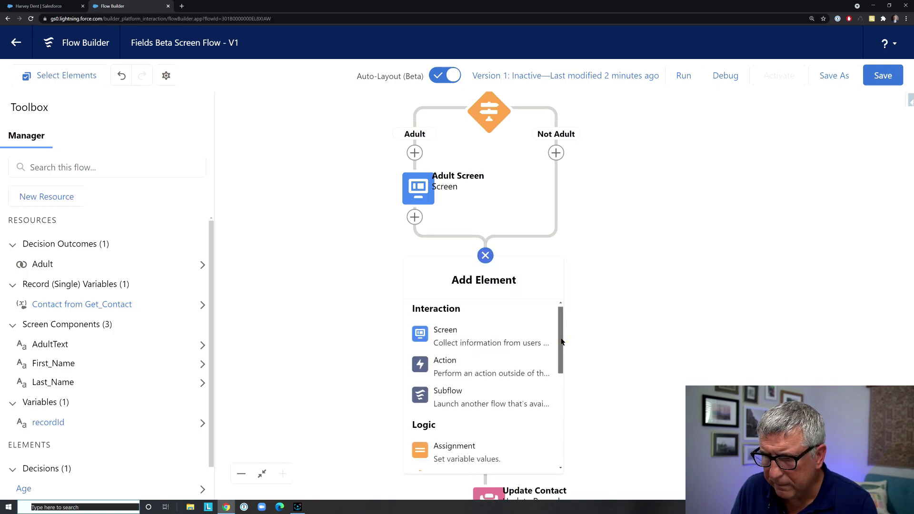
pyautogui.moveTo(561, 341); pyautogui.dragTo(559, 371)
pyautogui.click(465, 371)
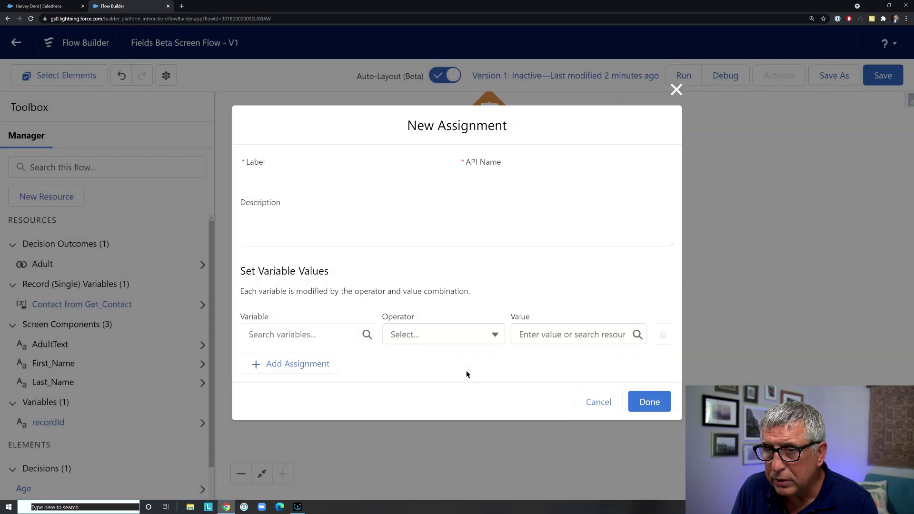
pyautogui.click(592, 408)
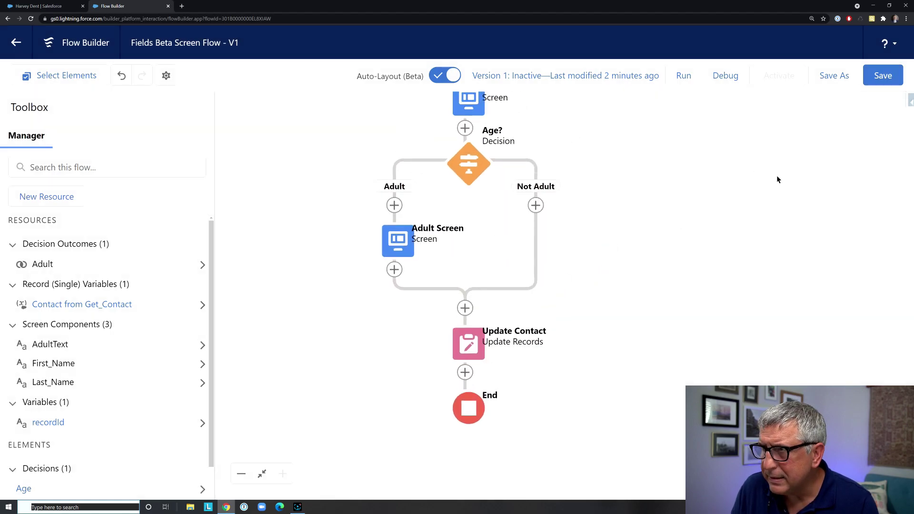
# Step: Save the flow and start a debug run with the contact's record ID as the recordId input
pyautogui.click(881, 77)
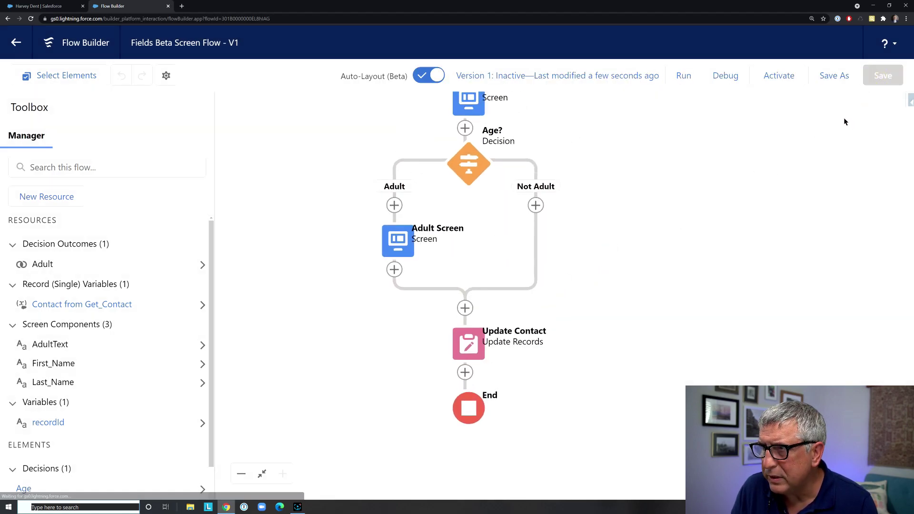
pyautogui.click(736, 80)
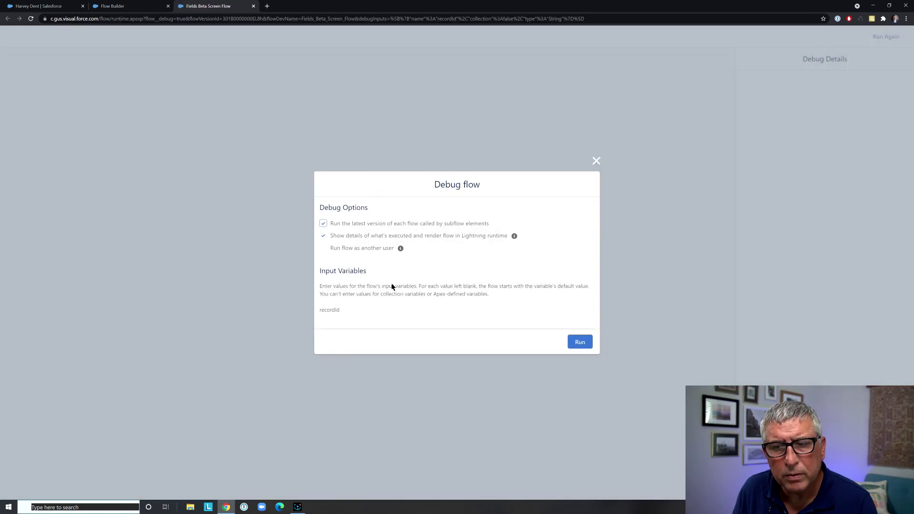
pyautogui.click(384, 322)
pyautogui.write('003B000000Ij98PIAR')
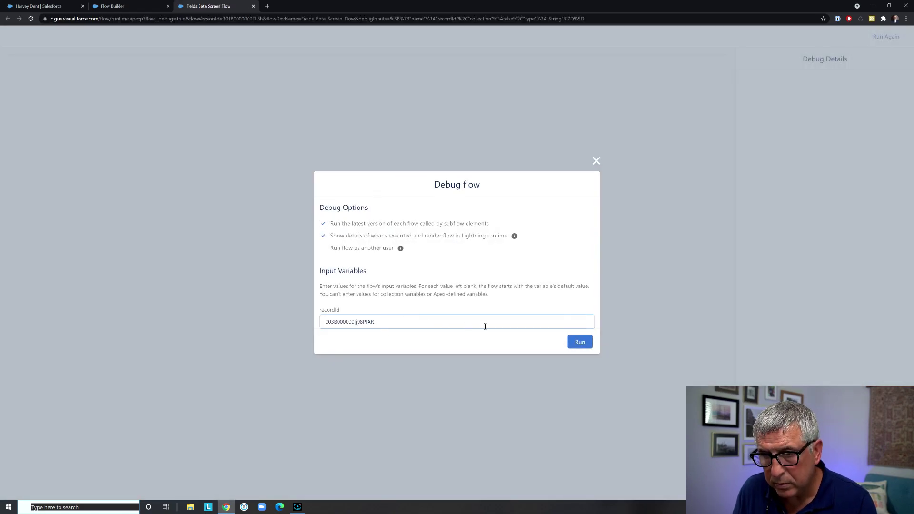
pyautogui.click(580, 341)
# Step: Append 1 to the first name and complete both screens, rerunning the flow to check the name before closing the debug run
pyautogui.click(57, 79)
pyautogui.write('1')
pyautogui.click(705, 217)
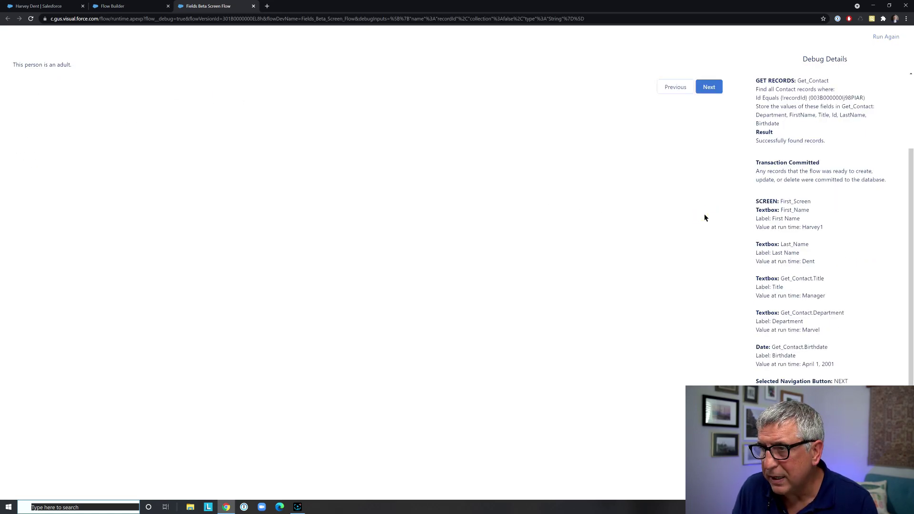
pyautogui.click(709, 87)
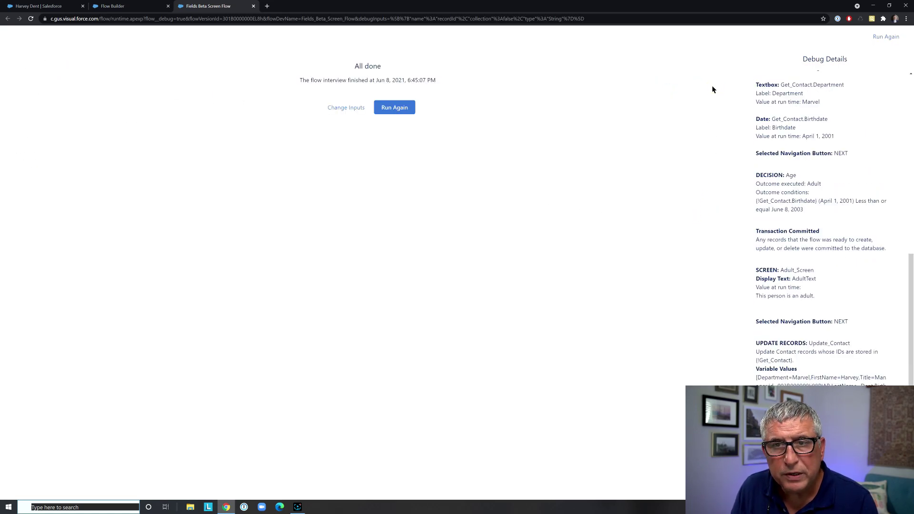
pyautogui.click(392, 108)
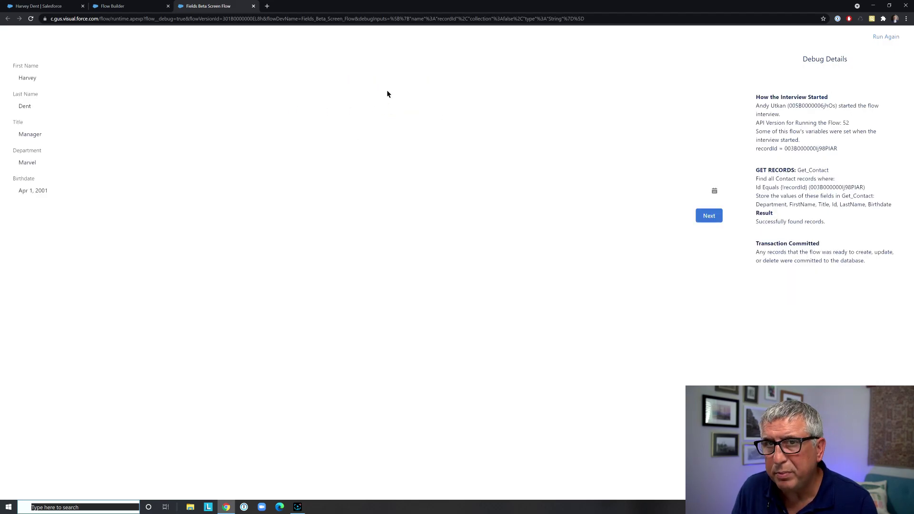
pyautogui.click(253, 6)
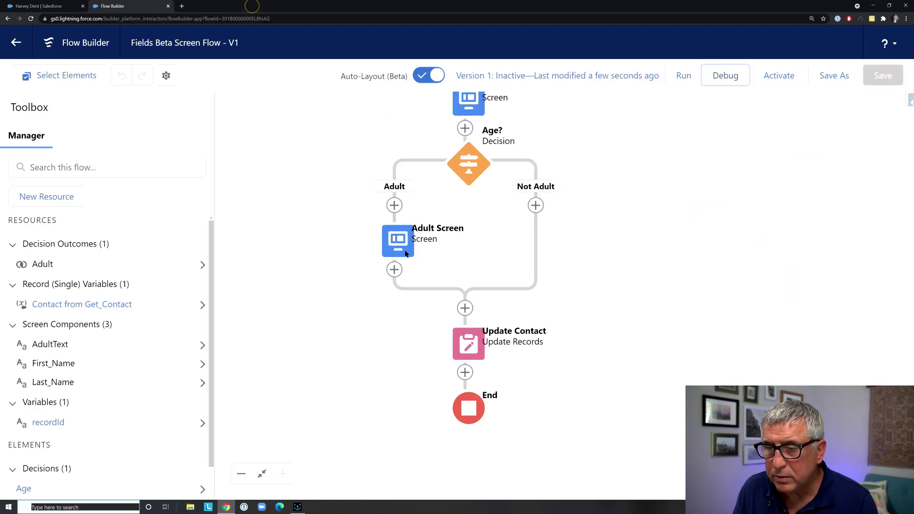
# Step: Add an Assignment element between the merged decision paths and Update Contact, with label Assign Name and API name Assign_Name
pyautogui.click(465, 308)
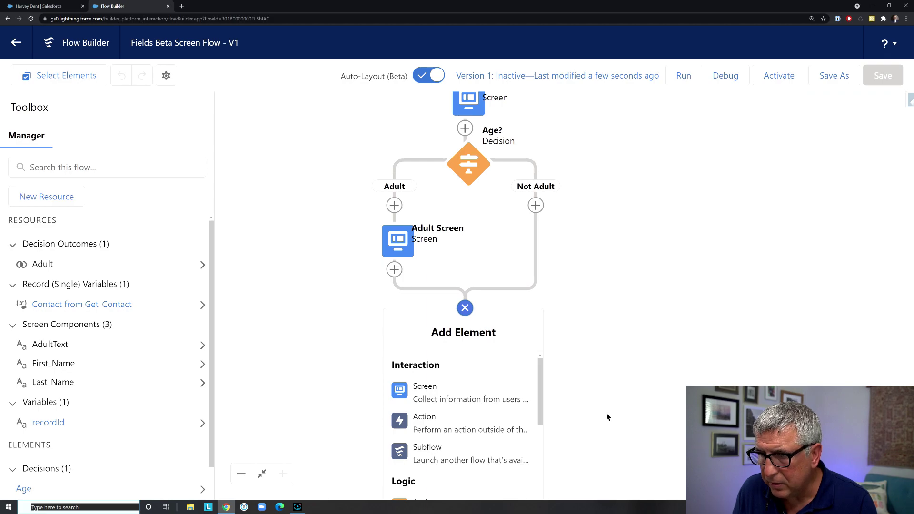
pyautogui.scroll(-5, 605, 380)
pyautogui.click(460, 187)
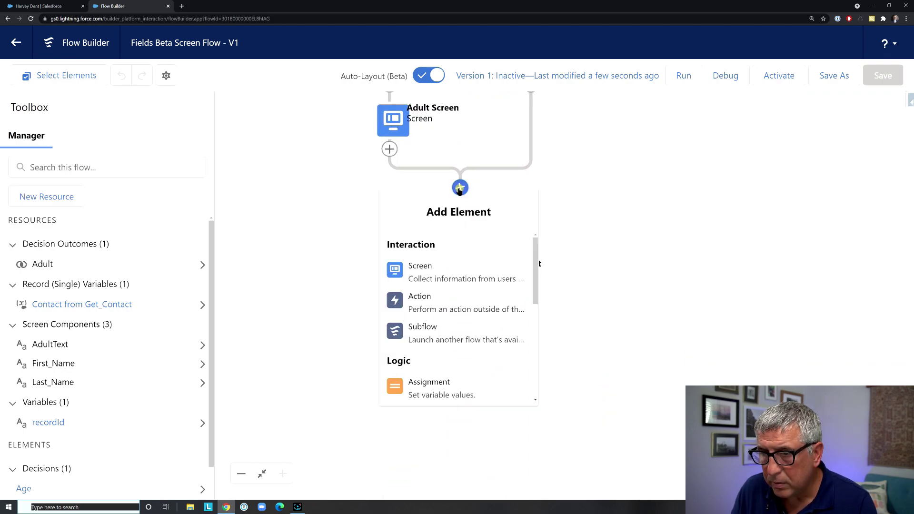
pyautogui.click(460, 387)
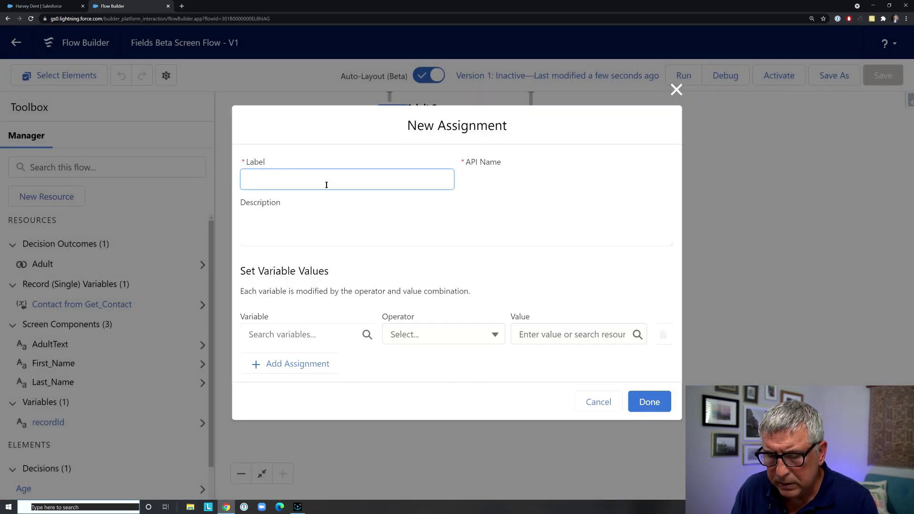
pyautogui.write('Assign')
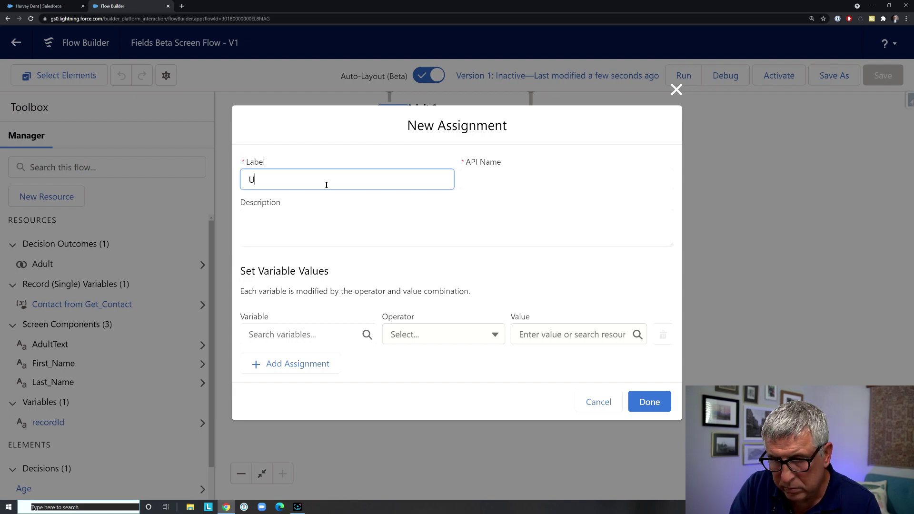
pyautogui.write(' Name')
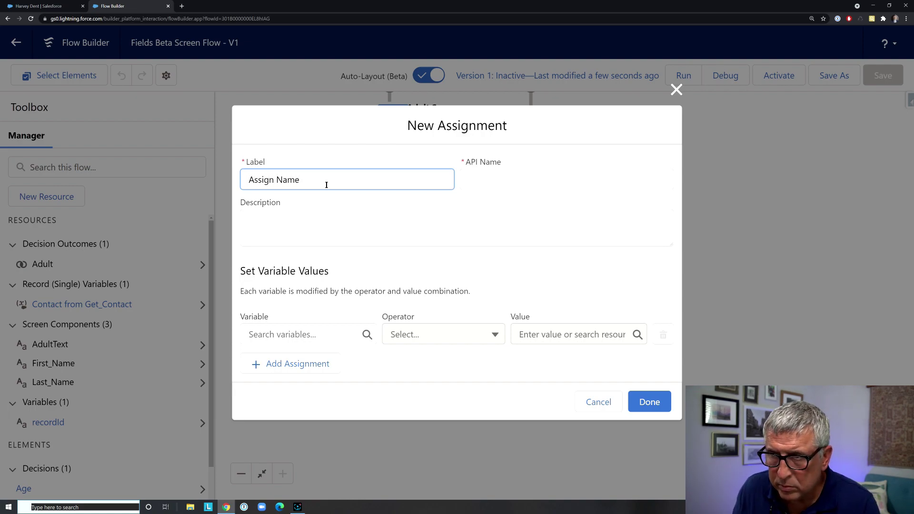
pyautogui.click(563, 179)
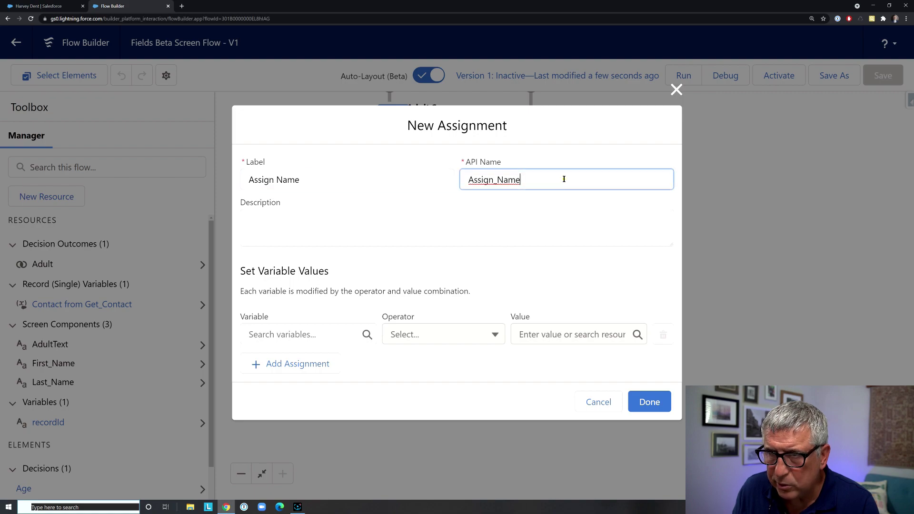
# Step: In the Assign Name element, set the Get_Contact record's FirstName to equal the First_Name screen component
pyautogui.click(288, 334)
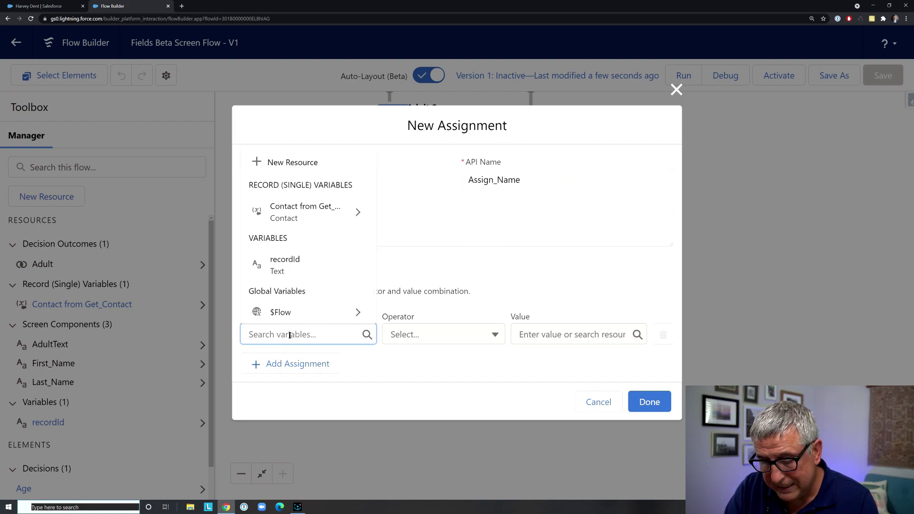
pyautogui.write('get')
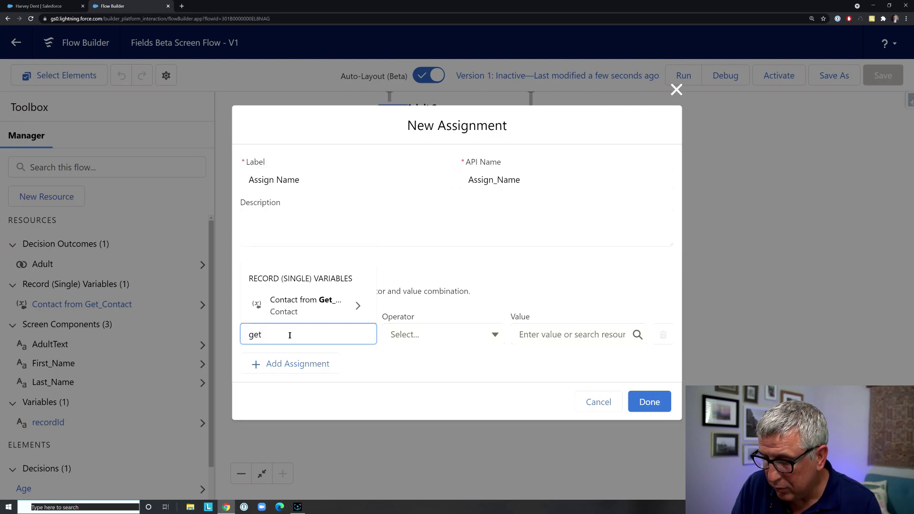
pyautogui.press('Down')
pyautogui.press('Return')
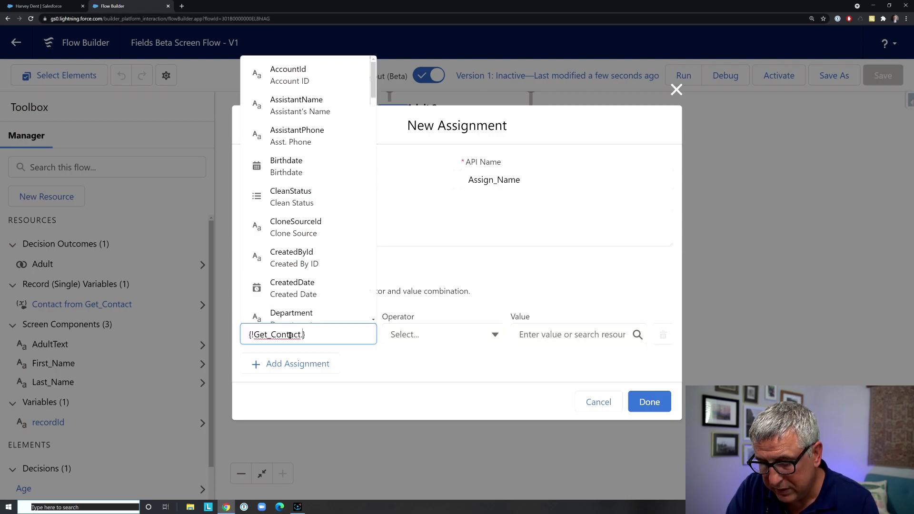
pyautogui.write('fir')
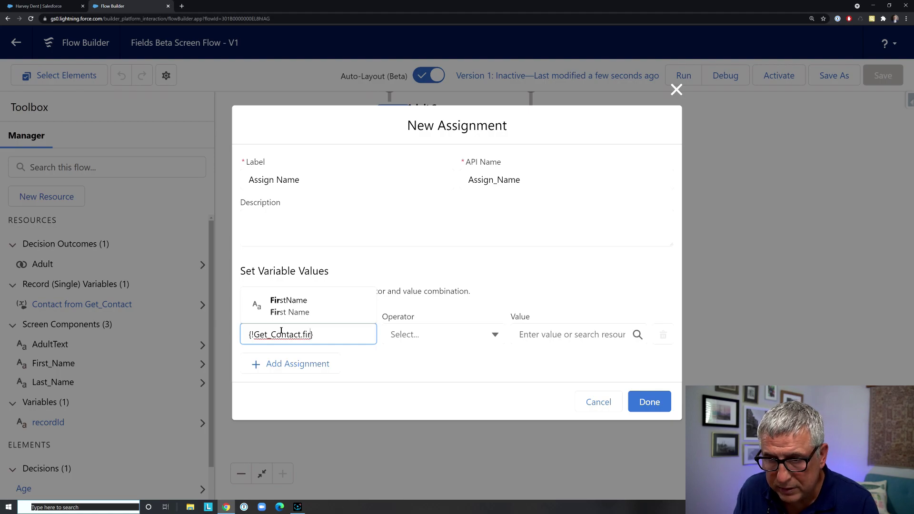
pyautogui.click(309, 312)
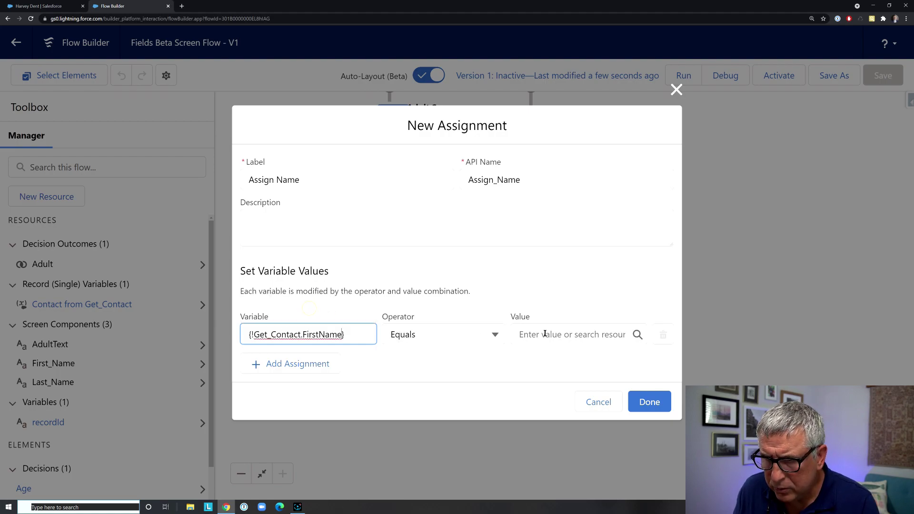
pyautogui.click(545, 334)
pyautogui.write('firn')
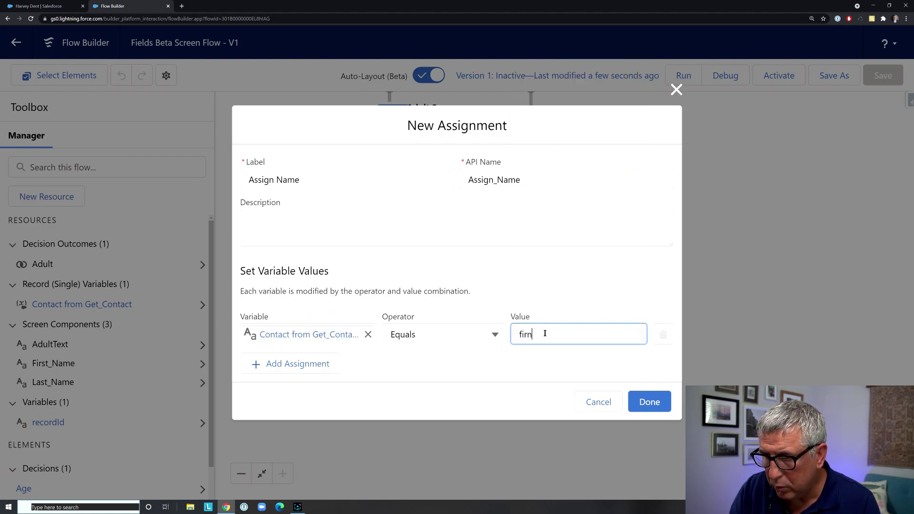
pyautogui.press('BackSpace')
pyautogui.press('BackSpace')
pyautogui.press('BackSpace')
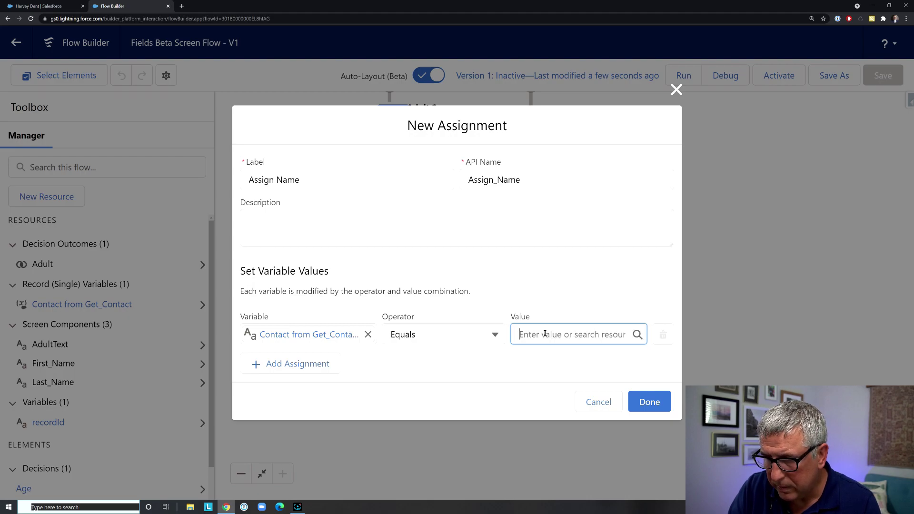
pyautogui.write('fir')
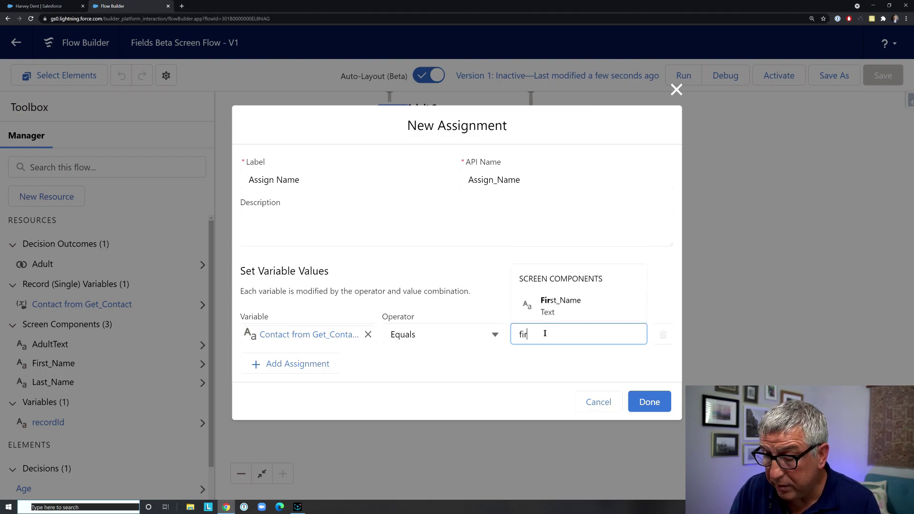
pyautogui.press('Return')
# Step: Add a second assignment setting the Get_Contact record's LastName equal to the Last_Name screen component, and finish the Assignment element
pyautogui.click(328, 363)
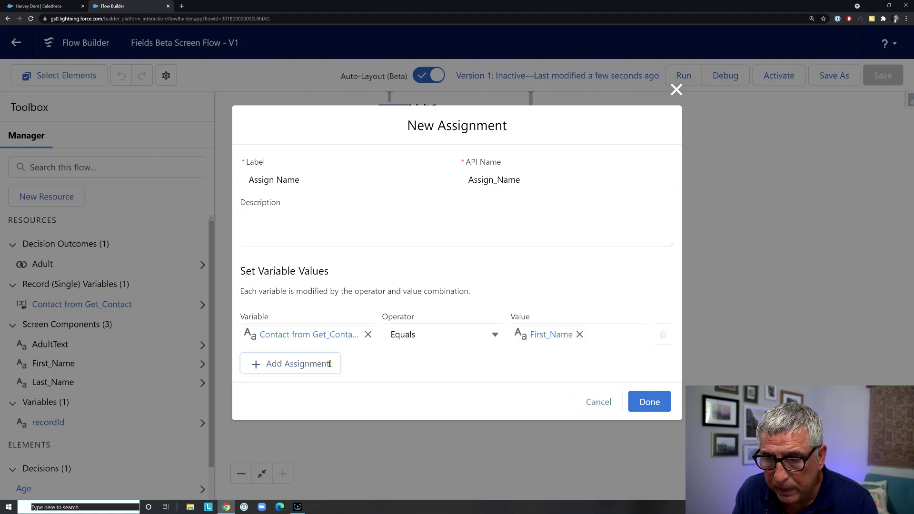
pyautogui.click(328, 357)
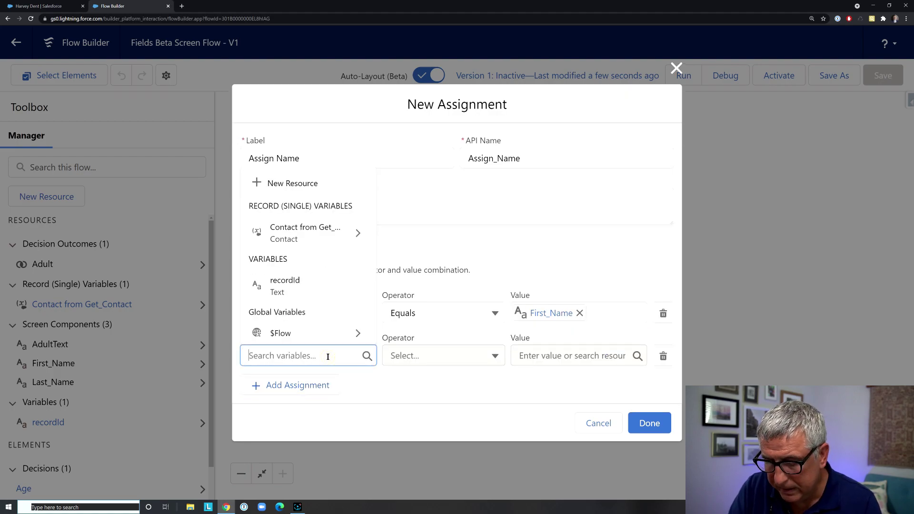
pyautogui.write('get')
pyautogui.press('Return')
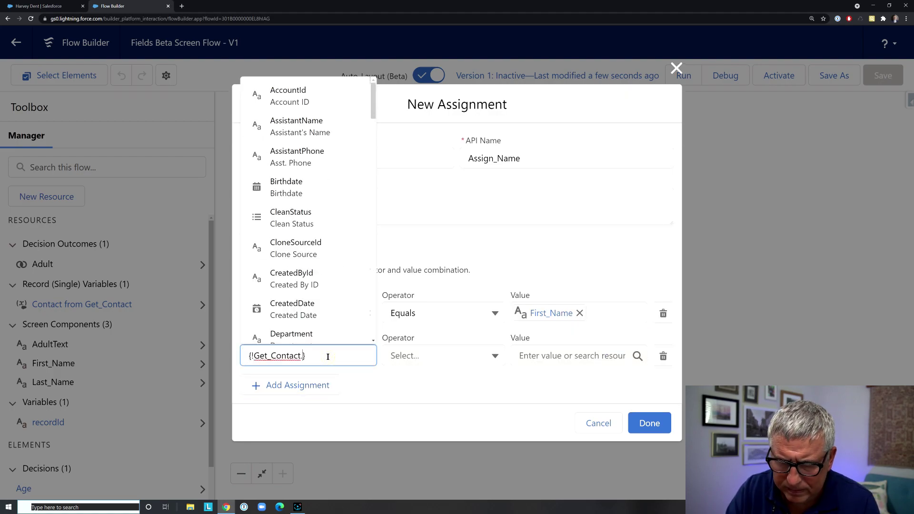
pyautogui.write('last')
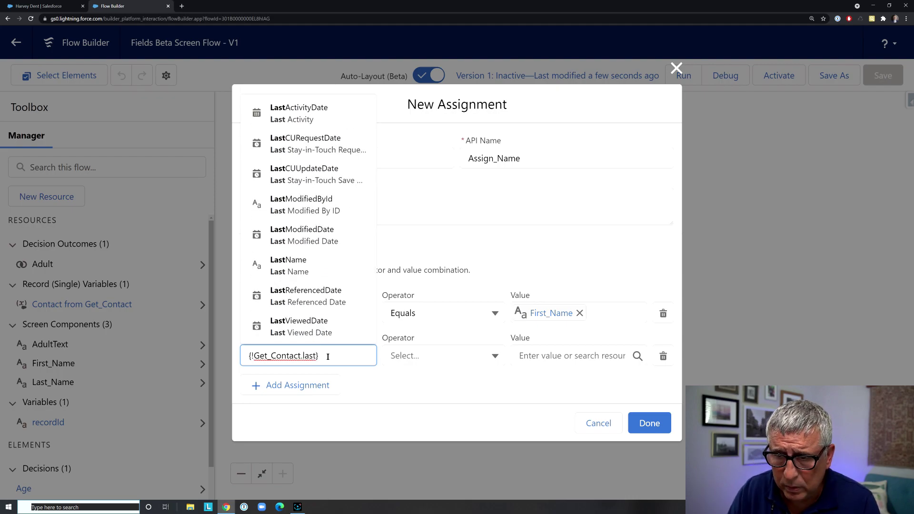
pyautogui.press('Return')
pyautogui.click(546, 356)
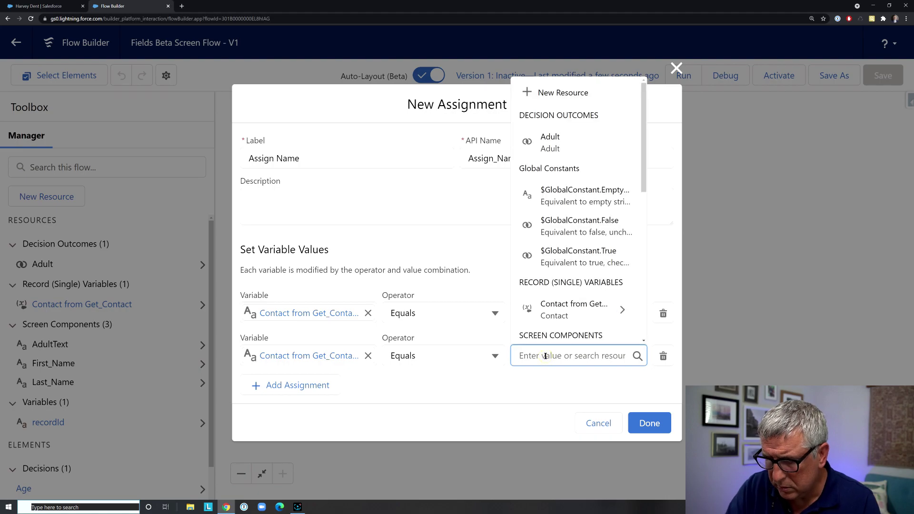
pyautogui.write('last')
pyautogui.click(565, 330)
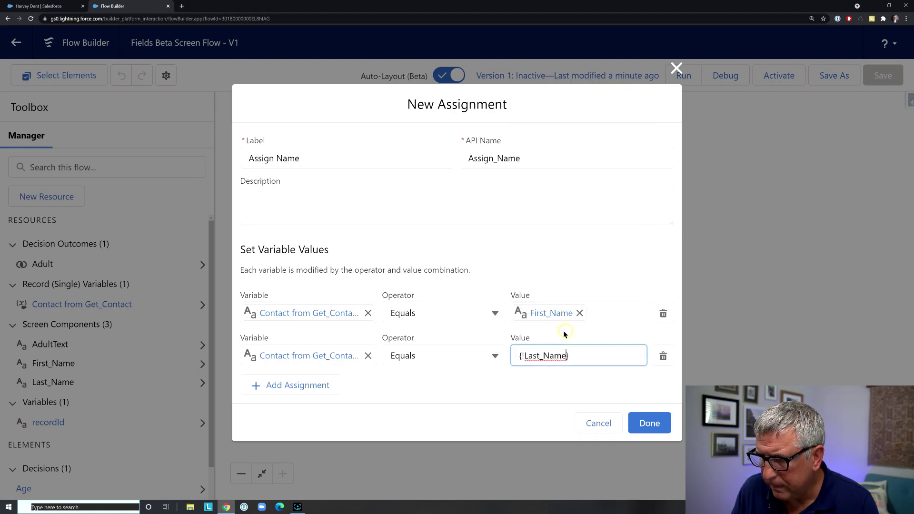
pyautogui.click(653, 425)
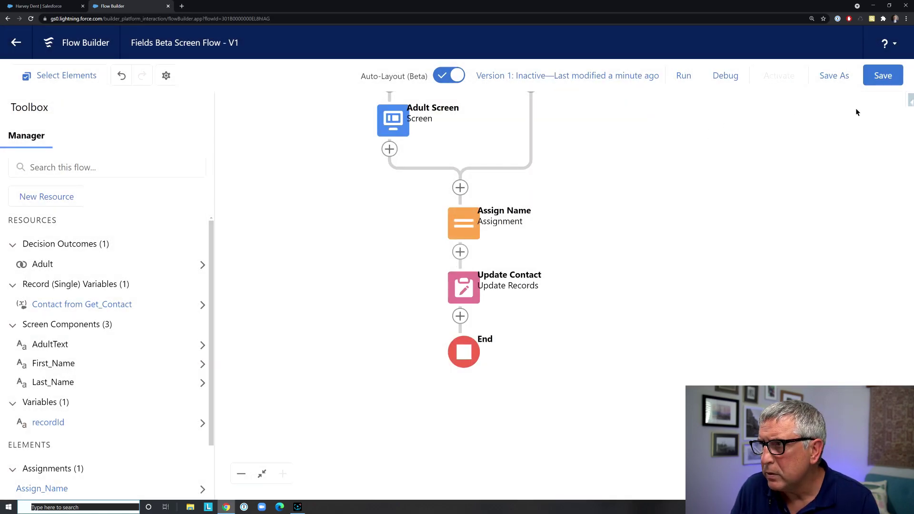
# Step: Save the flow with its new assignment and start a debug run using the contact's record ID as recordId
pyautogui.click(881, 78)
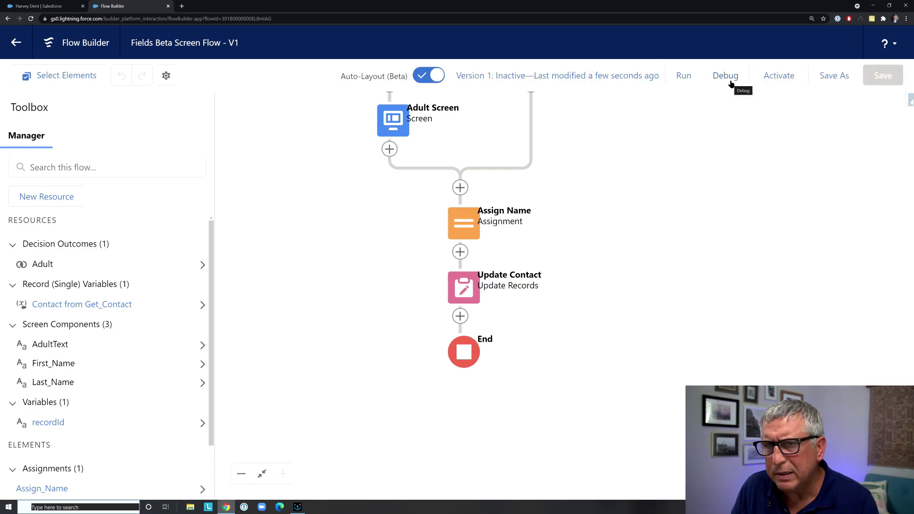
pyautogui.click(730, 82)
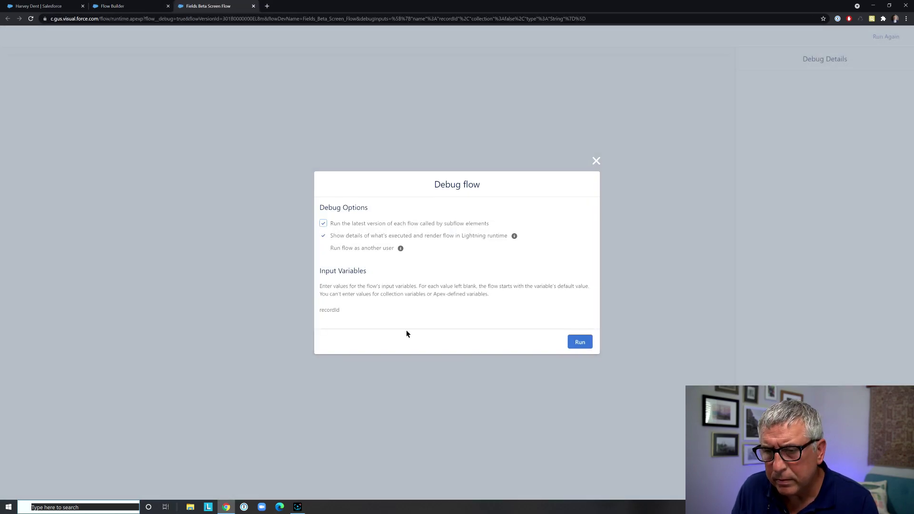
pyautogui.click(408, 319)
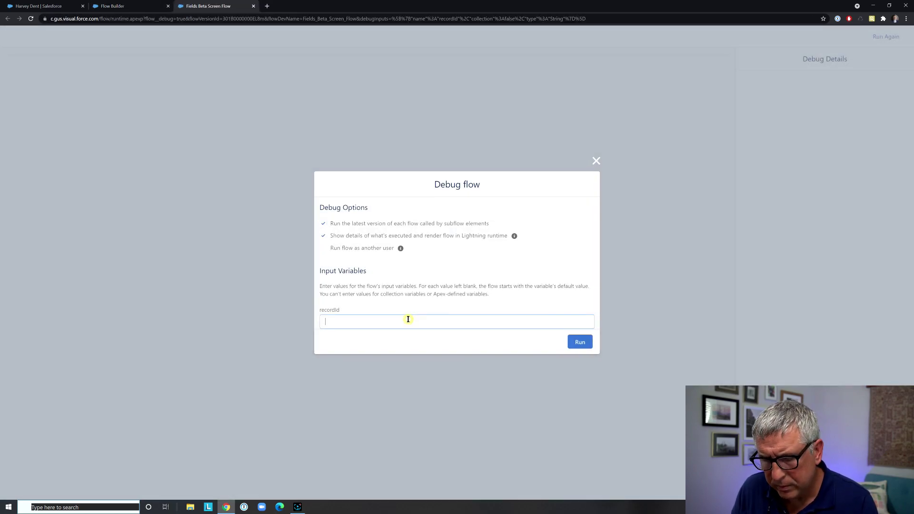
pyautogui.write('003B000000lj98PIAR')
pyautogui.click(580, 342)
# Step: Append 1 to the first name, replace Title with Executive, and replace Department with DC Universe on the running flow's screen
pyautogui.click(88, 77)
pyautogui.write('1')
pyautogui.click(67, 136)
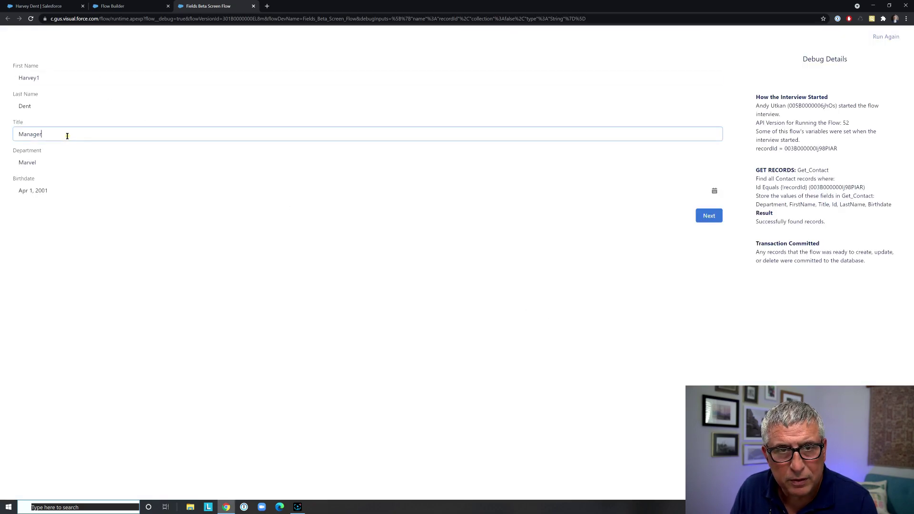
pyautogui.write('Executive')
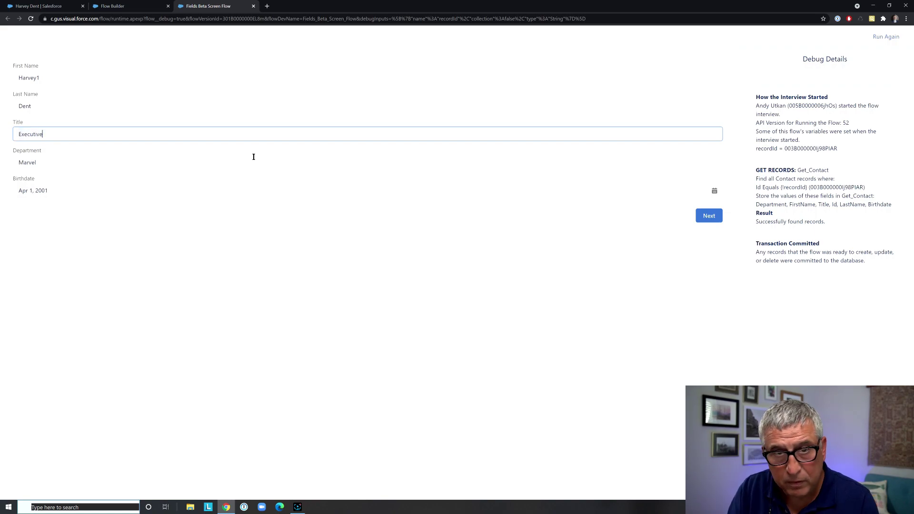
pyautogui.click(60, 164)
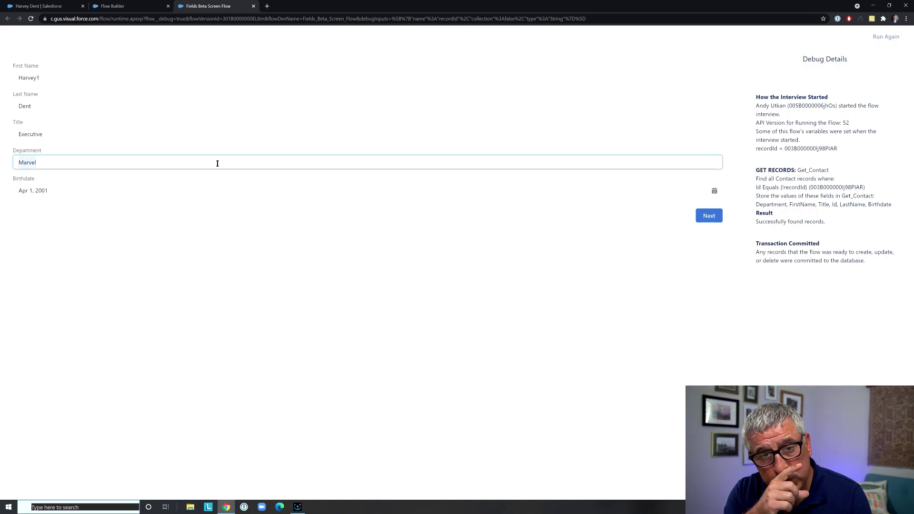
pyautogui.hotkey('ctrl', 'a')
pyautogui.write('DC U')
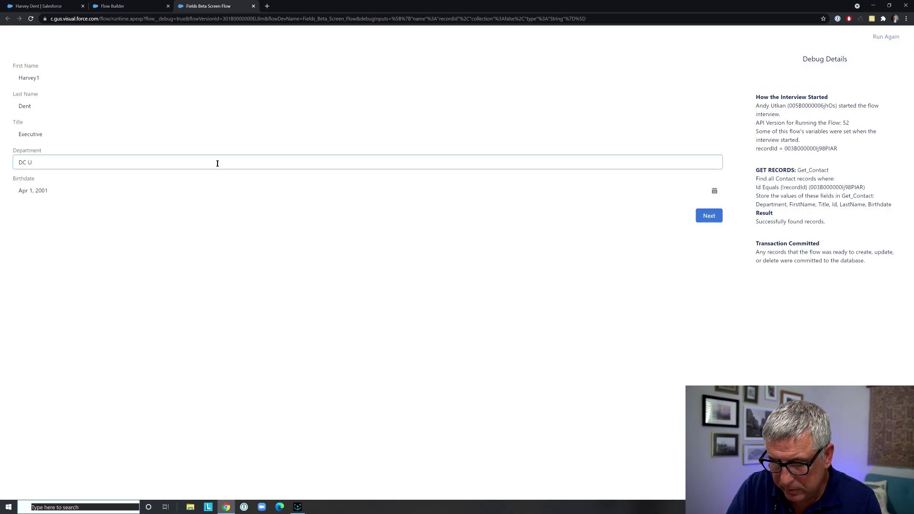
pyautogui.write('niverse')
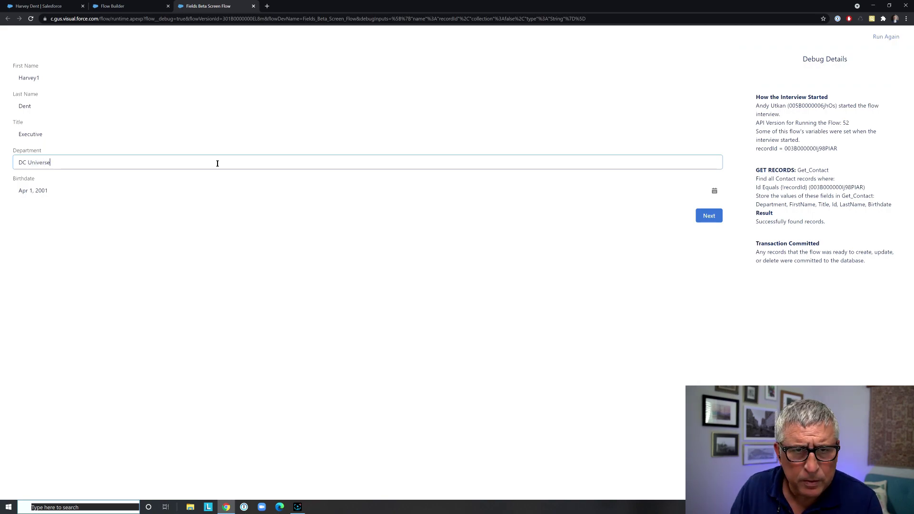
# Step: Change the year of the contact's Birthdate so the contact is a minor, and submit the screen
pyautogui.click(117, 192)
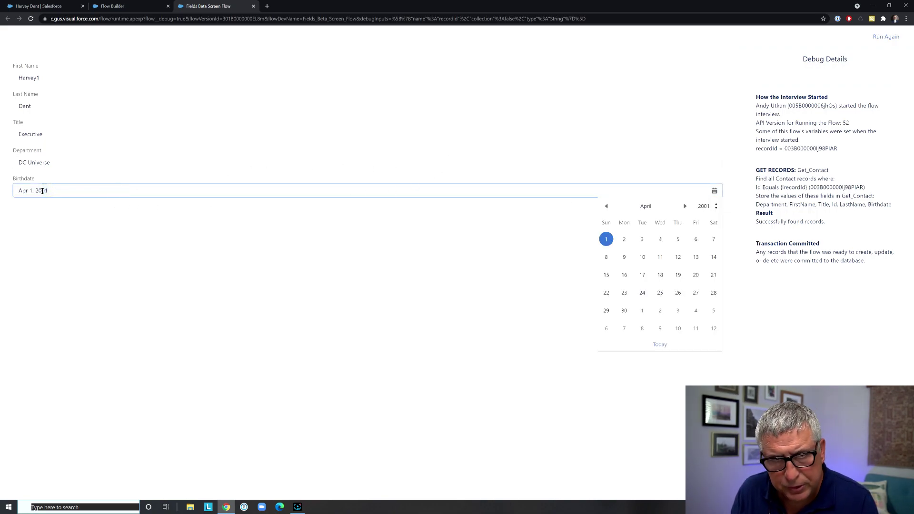
pyautogui.write('11')
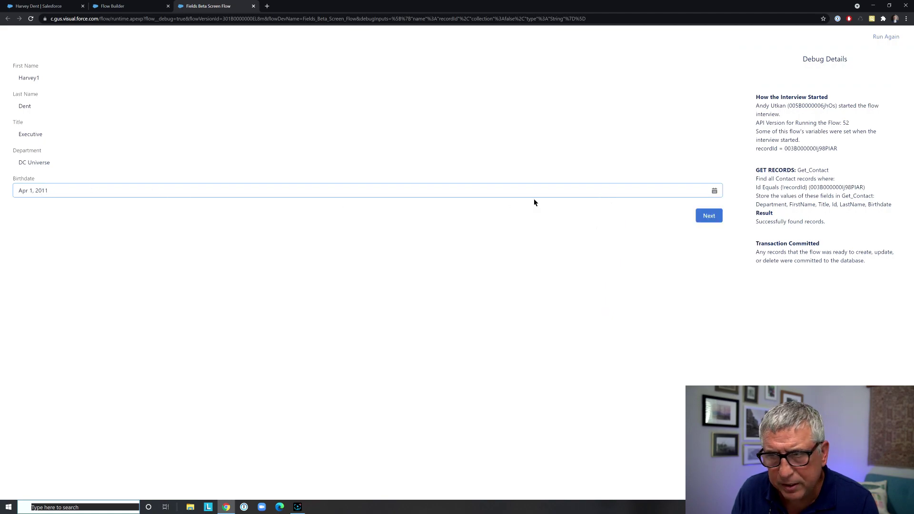
pyautogui.click(706, 215)
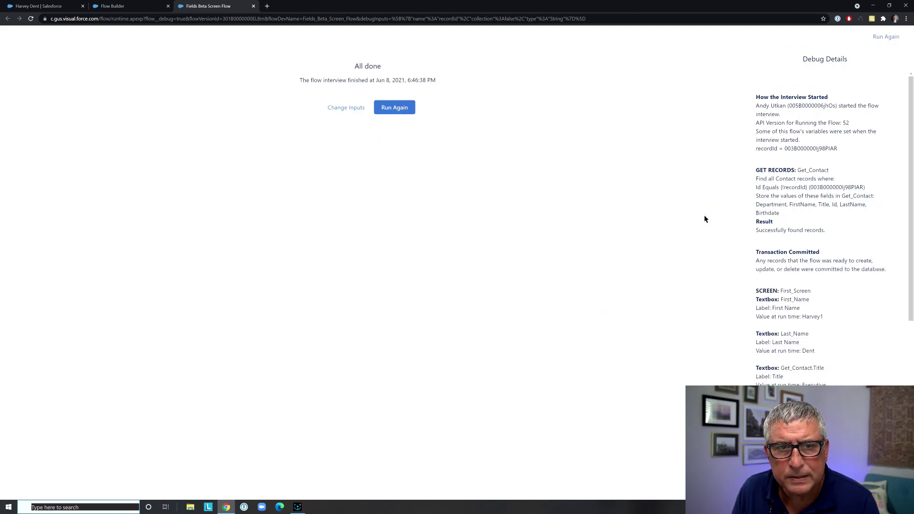
# Step: Review the decision, assignment and update in the debug details, then rerun the flow to check the contact's saved values and close it
pyautogui.scroll(-6, 705, 216)
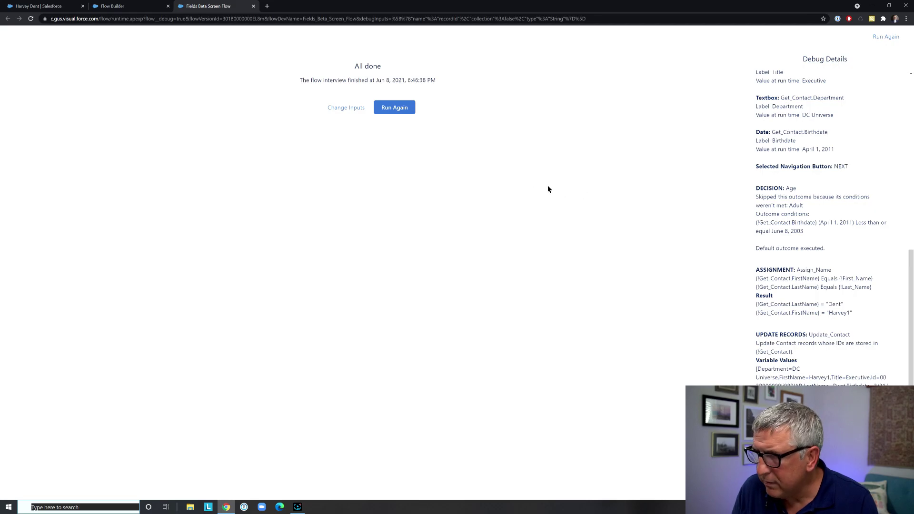
pyautogui.click(401, 111)
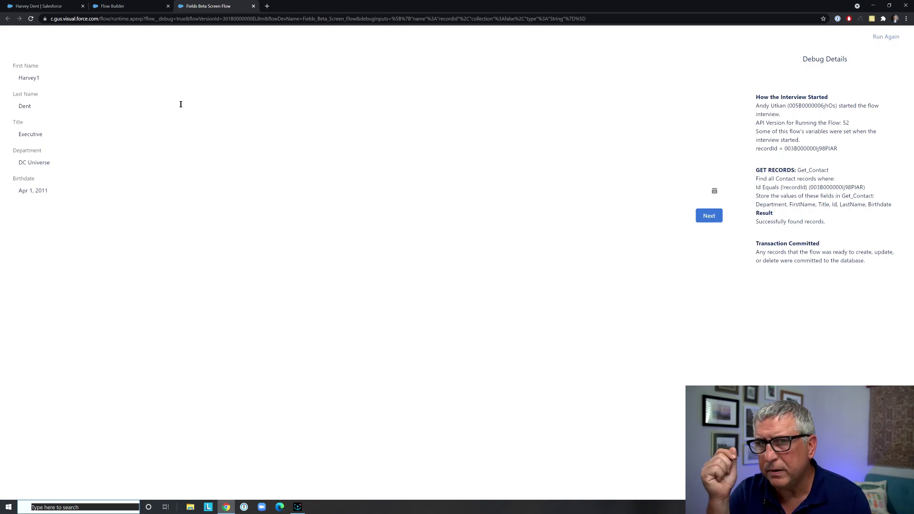
pyautogui.click(254, 7)
# Step: Open First Screen for editing, dismiss the Fields Beta notice, and examine the Department field's properties down to its component visibility section
pyautogui.scroll(1, 595, 223)
pyautogui.scroll(3, 643, 229)
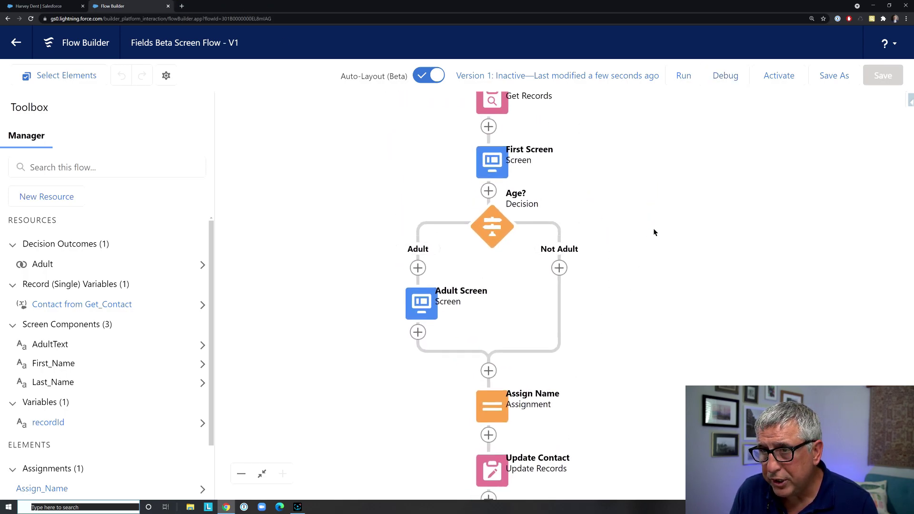
pyautogui.doubleClick(500, 172)
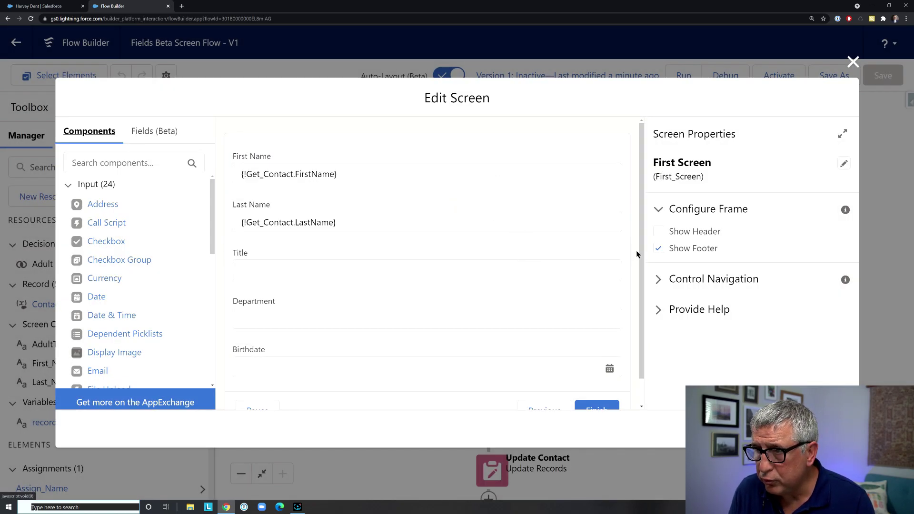
pyautogui.scroll(-1, 637, 255)
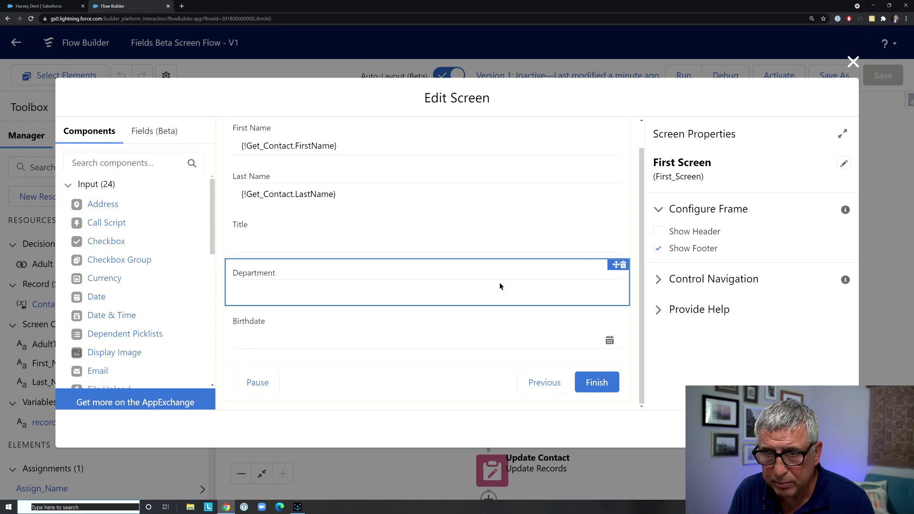
pyautogui.click(453, 289)
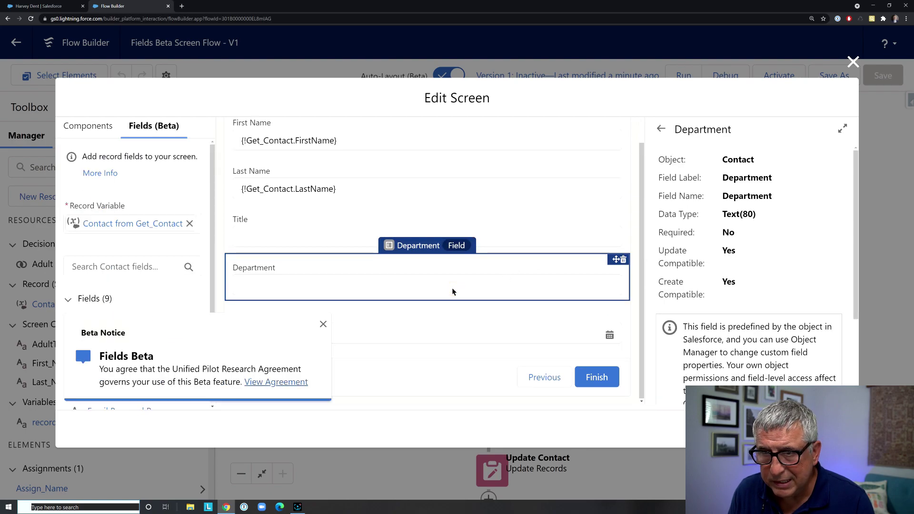
pyautogui.click(323, 323)
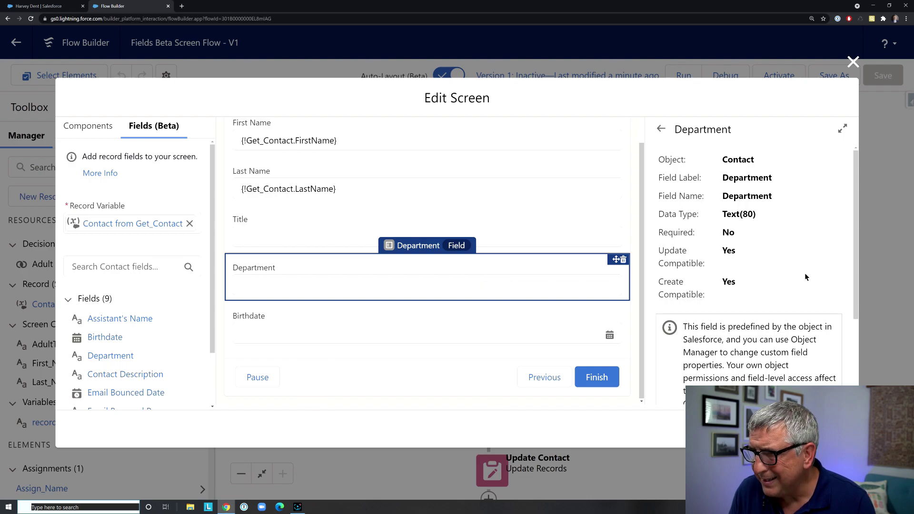
pyautogui.scroll(-3, 849, 364)
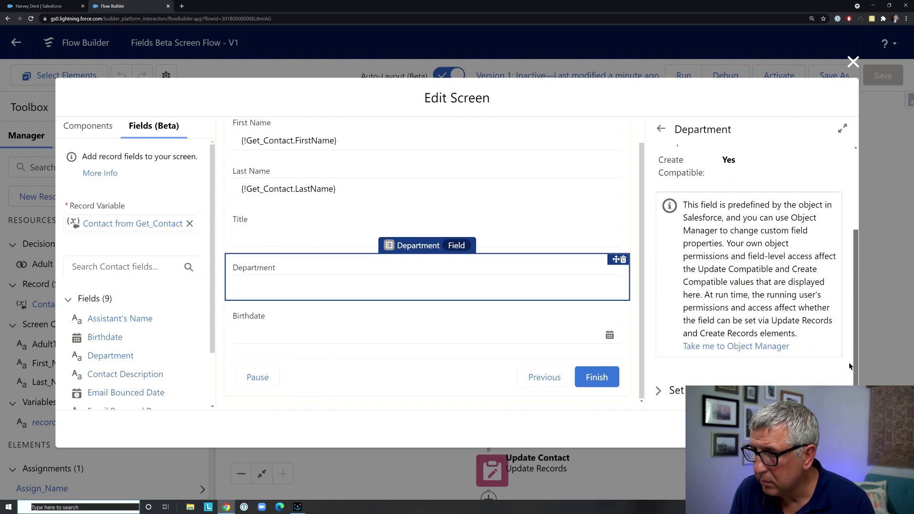
pyautogui.click(728, 391)
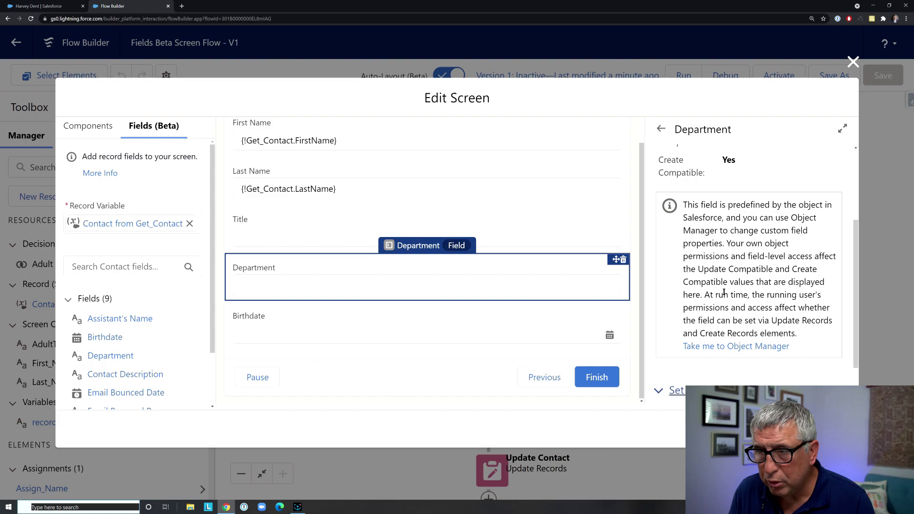
# Step: Expand the Department field's visibility settings and set it to display when All Conditions Are Met (AND)
pyautogui.scroll(-2, 723, 292)
pyautogui.click(836, 379)
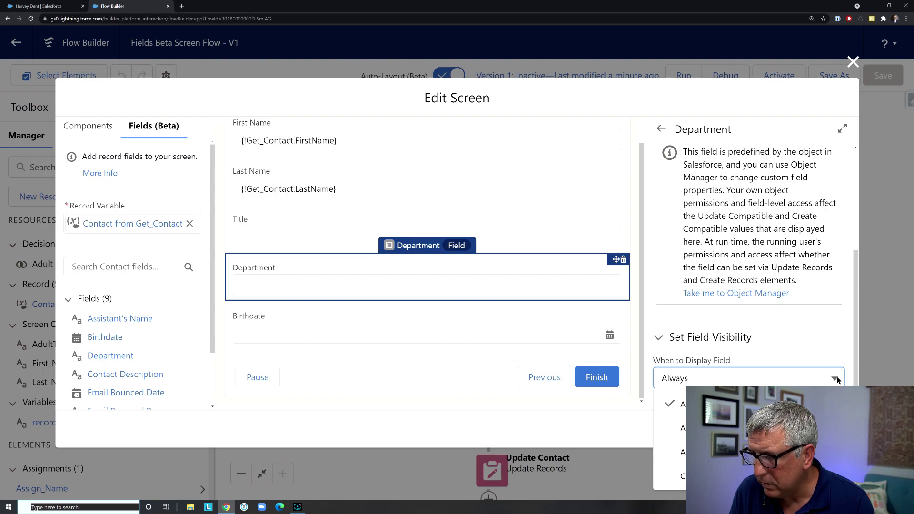
pyautogui.click(762, 428)
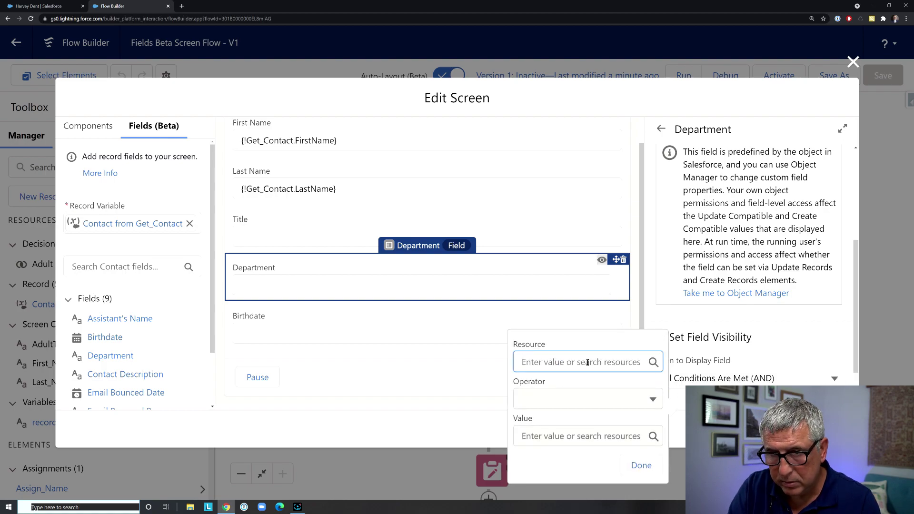
pyautogui.write('Tit')
pyautogui.press('BackSpace')
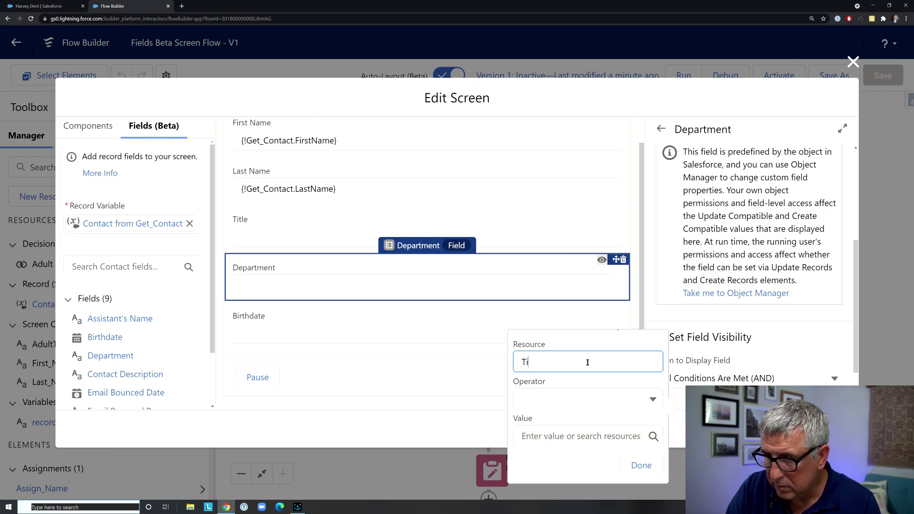
pyautogui.press('BackSpace')
pyautogui.press('BackSpace')
pyautogui.write('ti')
pyautogui.press('BackSpace')
pyautogui.press('BackSpace')
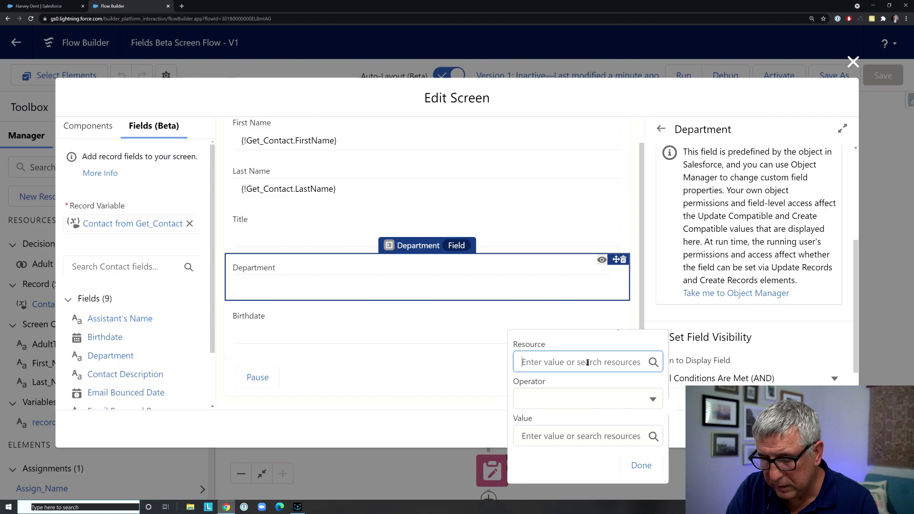
# Step: Choose the Title field of the contact from Get_Contact as the resource of Department's visibility condition
pyautogui.write('Get')
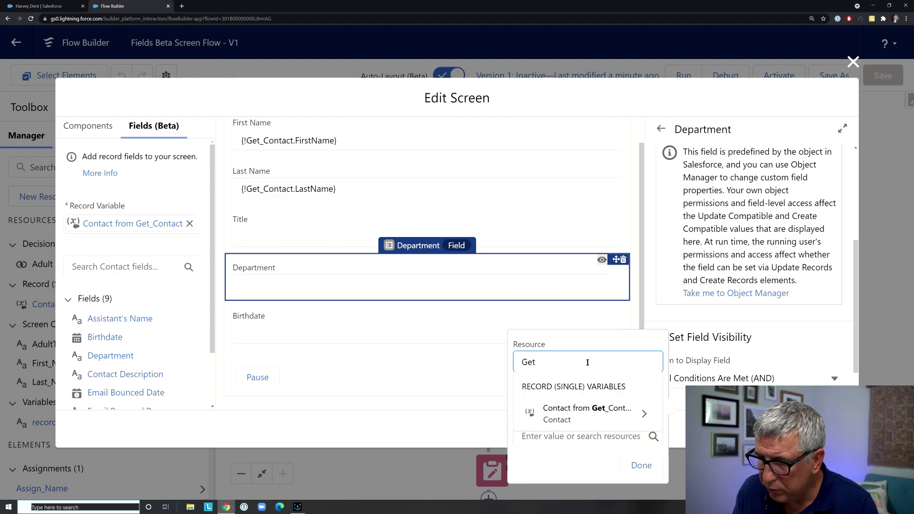
pyautogui.click(585, 410)
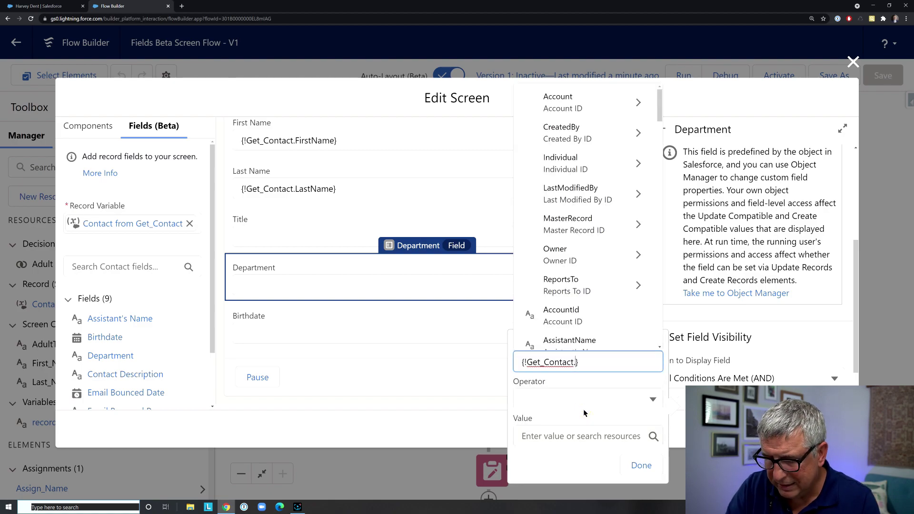
pyautogui.write('titl')
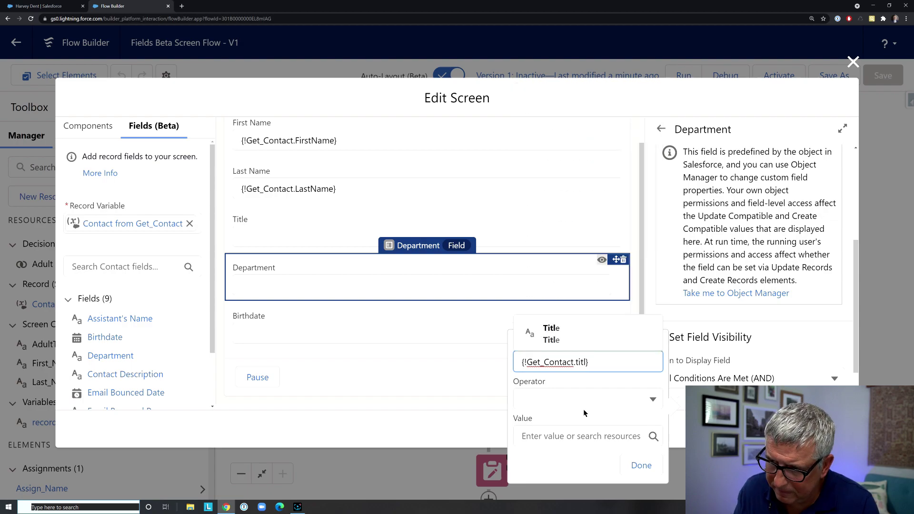
pyautogui.click(605, 336)
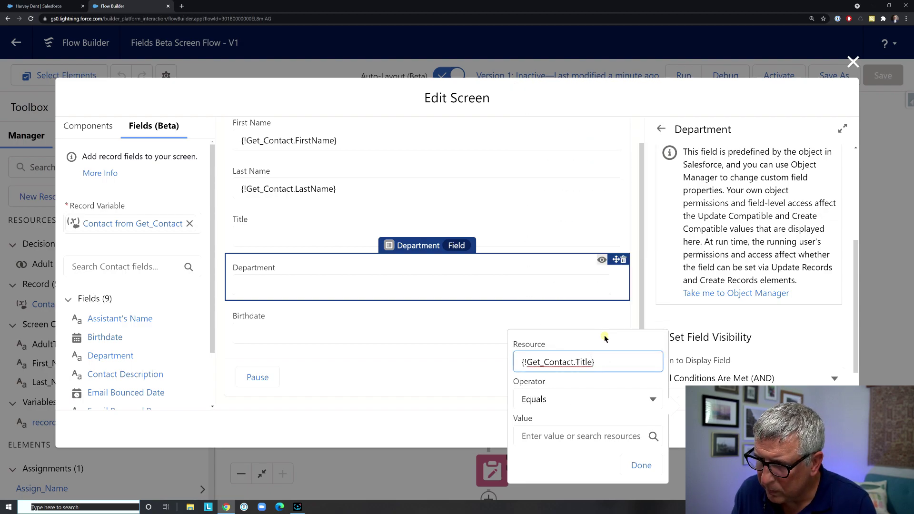
# Step: Complete Department's visibility condition with the operator Is Null and the value $GlobalConstant.False
pyautogui.click(654, 398)
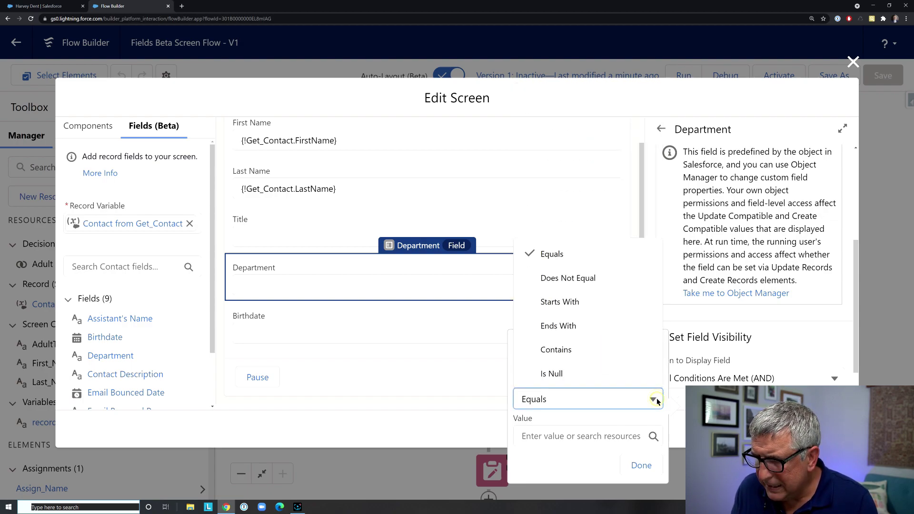
pyautogui.click(621, 377)
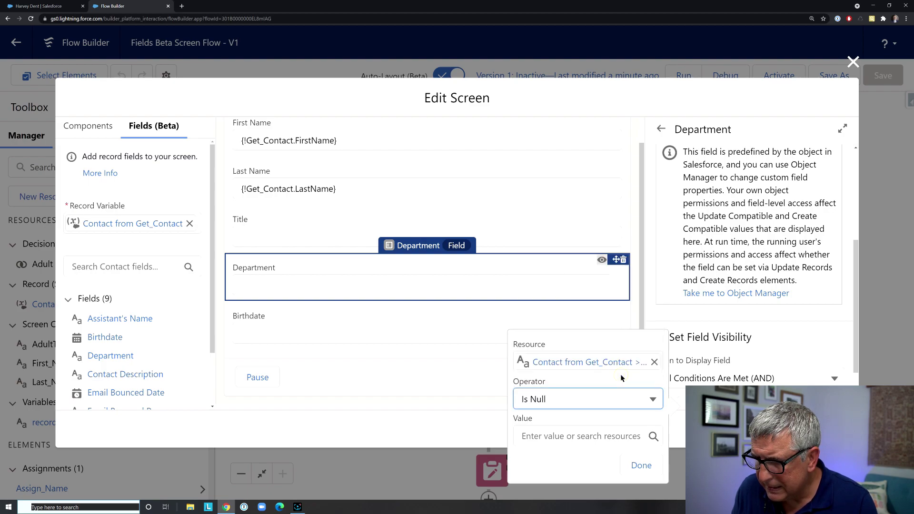
pyautogui.click(653, 400)
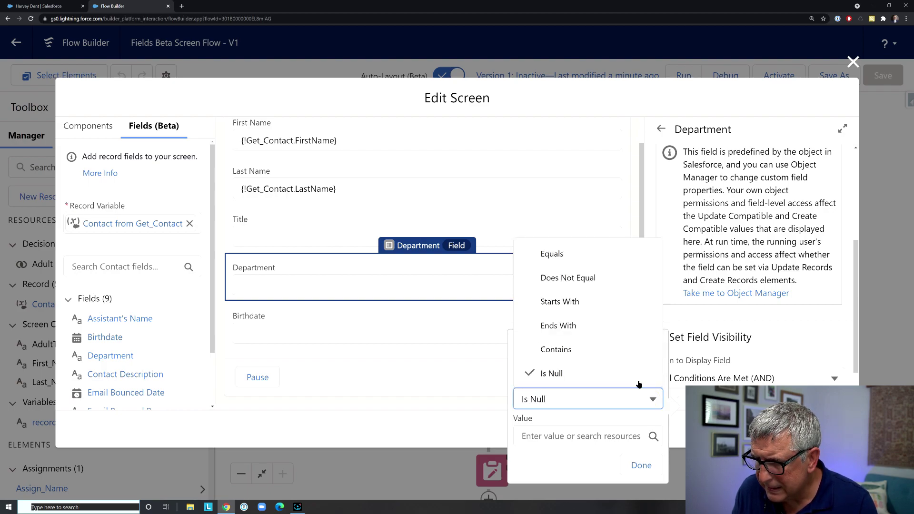
pyautogui.click(638, 379)
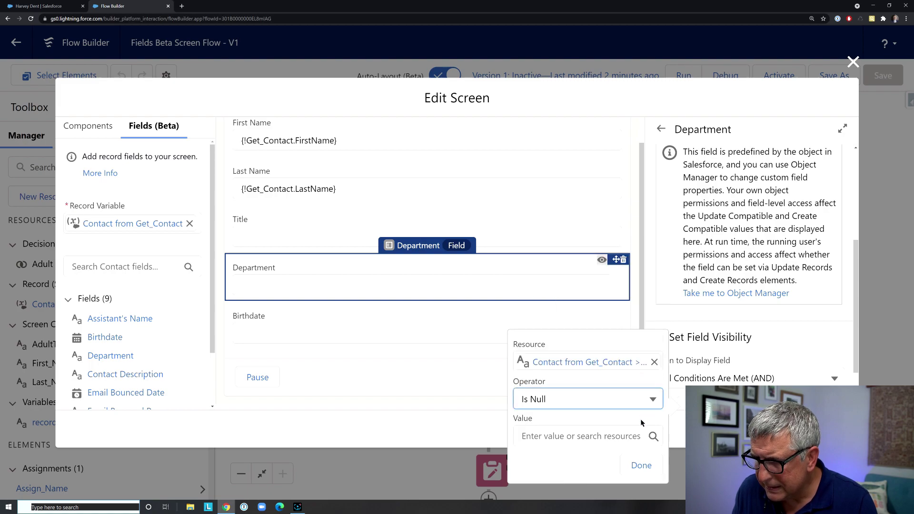
pyautogui.click(633, 435)
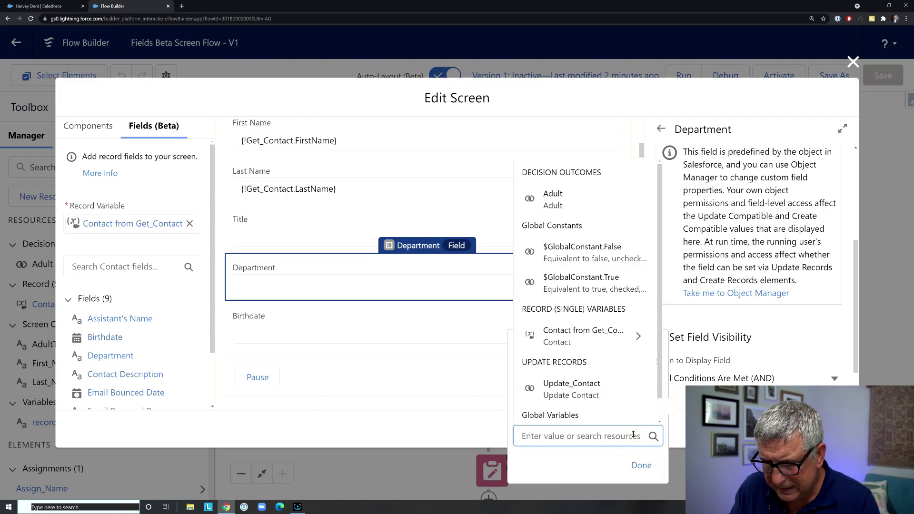
pyautogui.write('False')
pyautogui.click(619, 412)
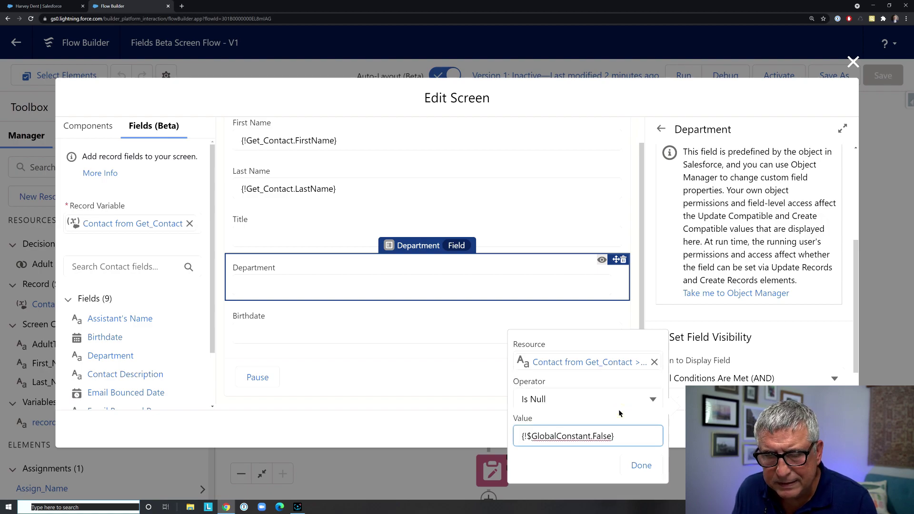
pyautogui.click(647, 468)
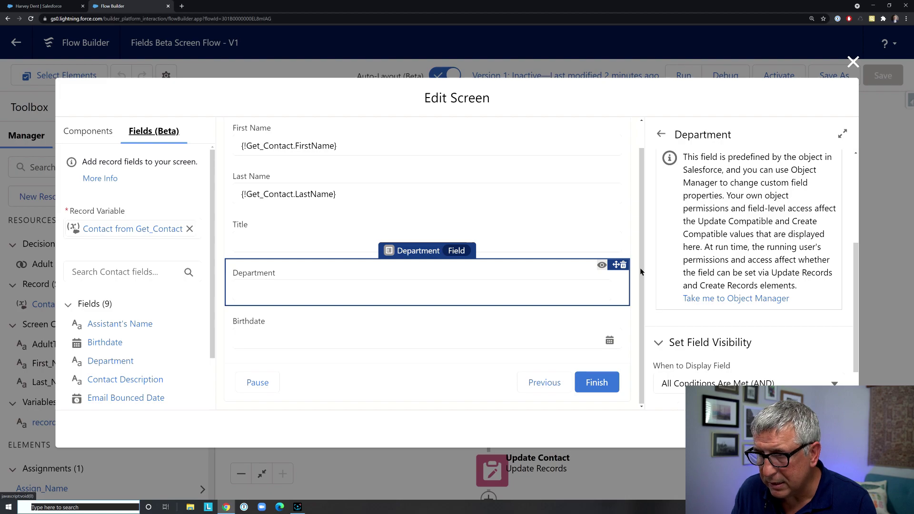
# Step: Select the screen's Birthdate field and set its visibility to display when All Conditions Are Met (AND)
pyautogui.scroll(1, 473, 271)
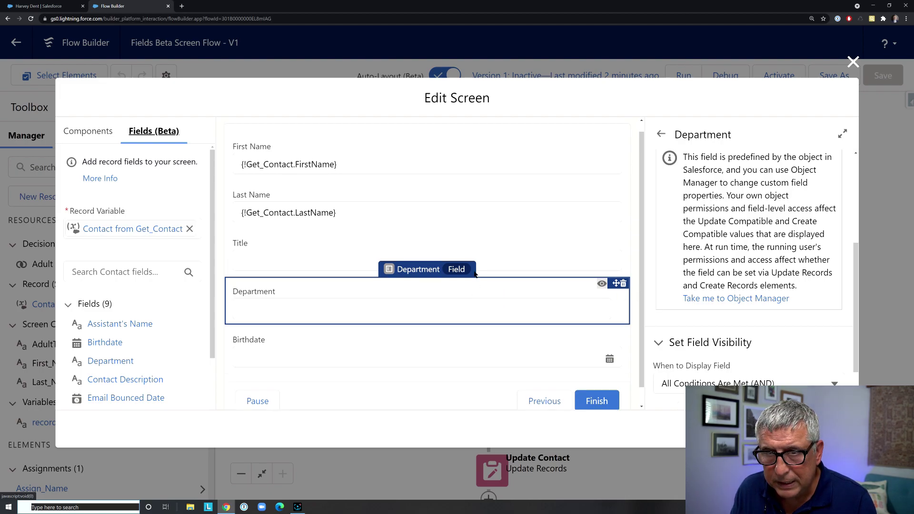
pyautogui.click(321, 363)
pyautogui.scroll(-3, 778, 278)
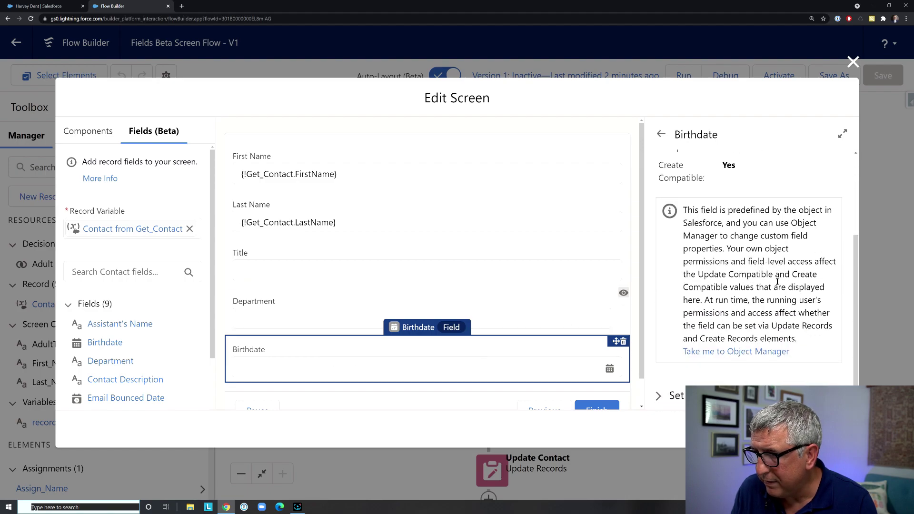
pyautogui.scroll(-1, 746, 339)
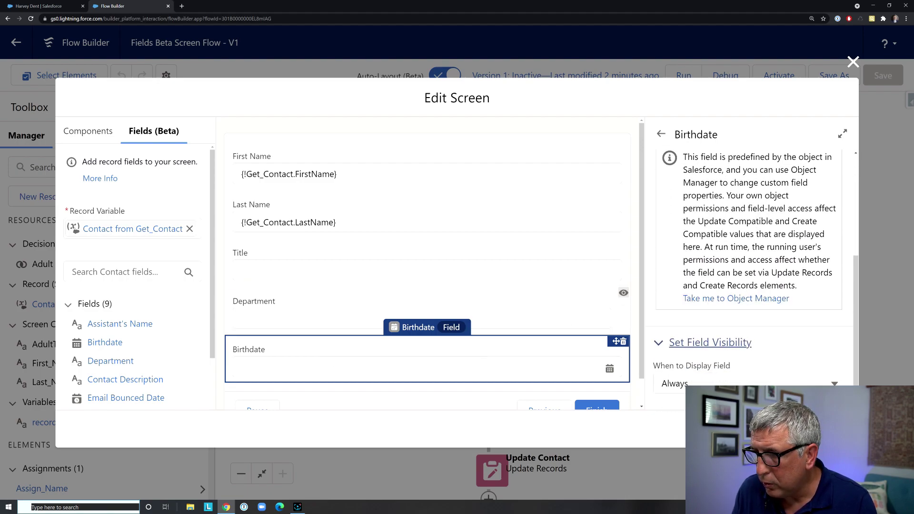
pyautogui.click(835, 384)
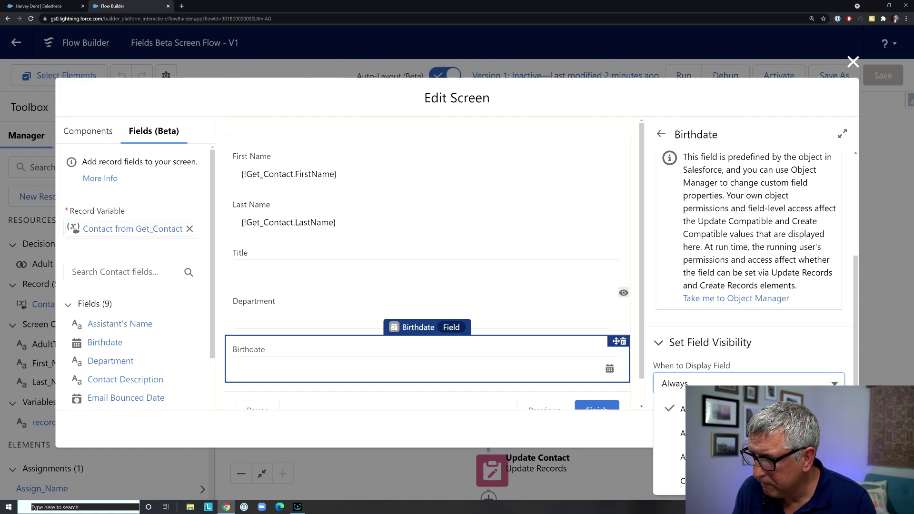
pyautogui.click(700, 434)
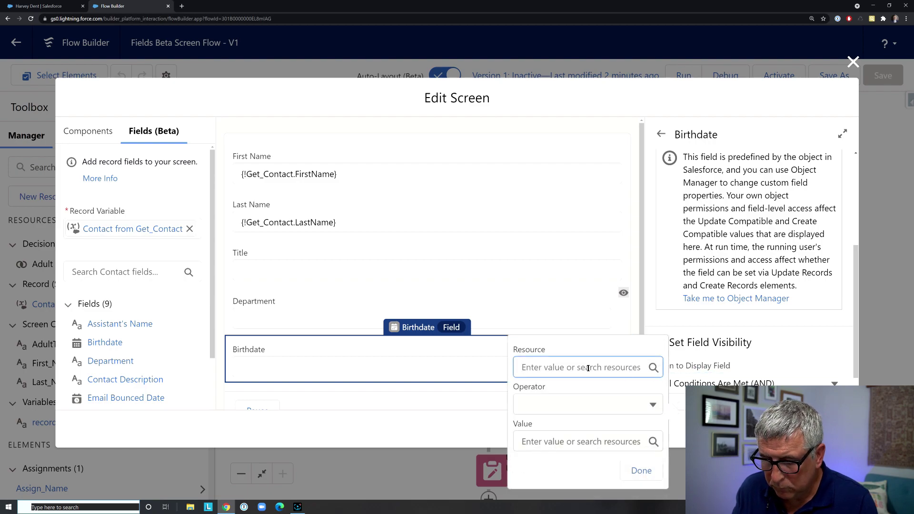
# Step: Define Birthdate's visibility condition as First_Name Is Null $GlobalConstant.False, and confirm the screen's edits
pyautogui.write('fir')
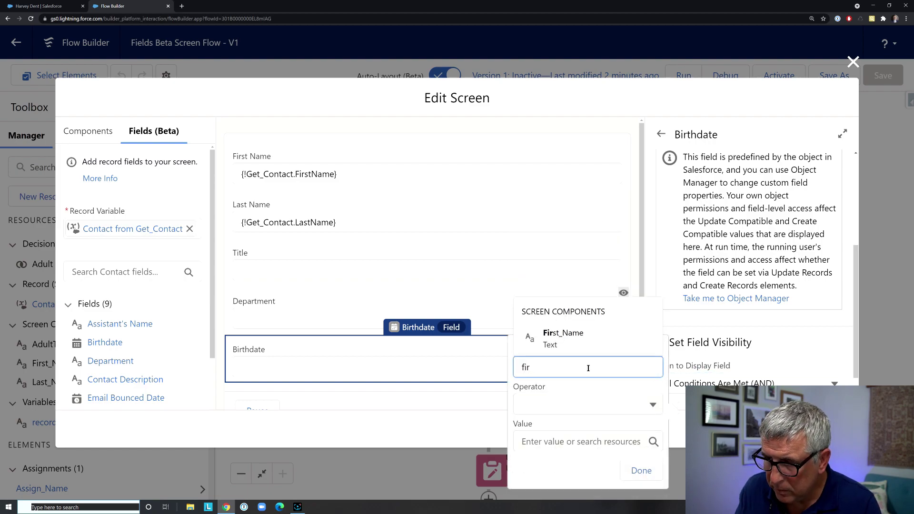
pyautogui.click(588, 338)
pyautogui.click(648, 404)
pyautogui.click(628, 383)
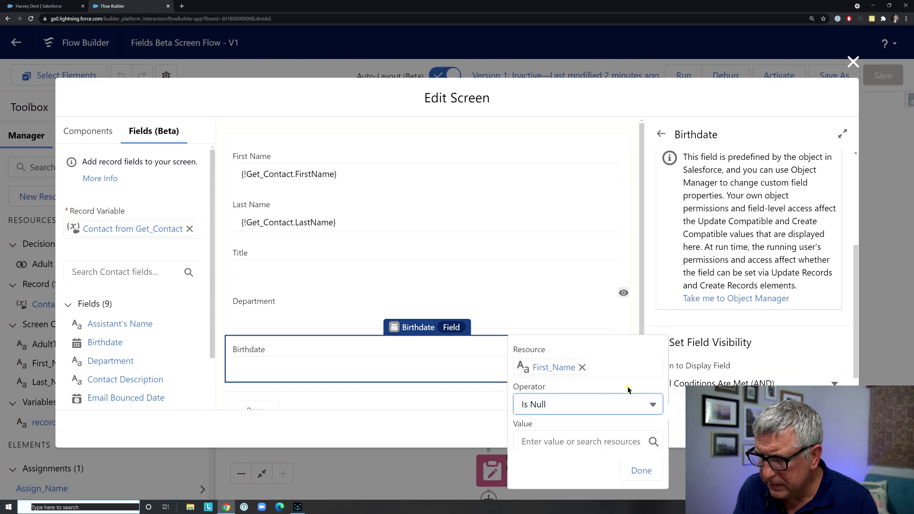
pyautogui.click(580, 441)
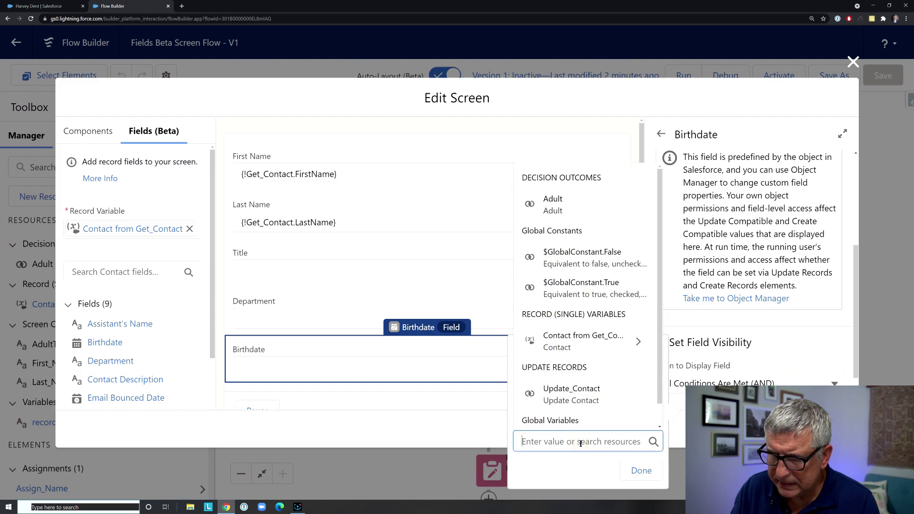
pyautogui.write('False')
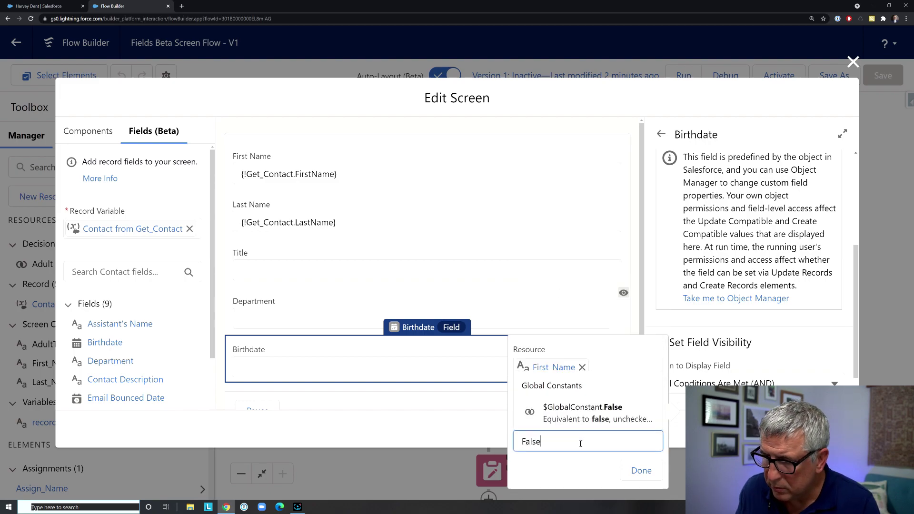
pyautogui.click(596, 416)
pyautogui.click(641, 471)
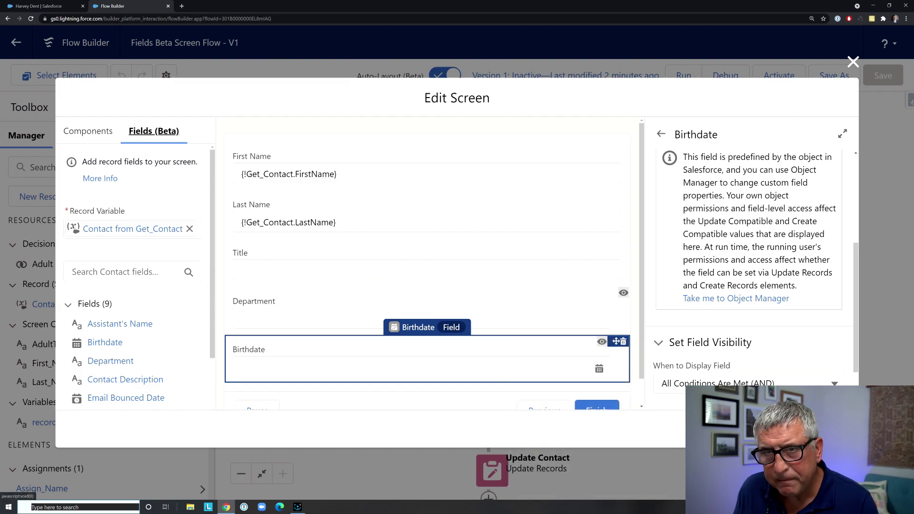
pyautogui.click(829, 429)
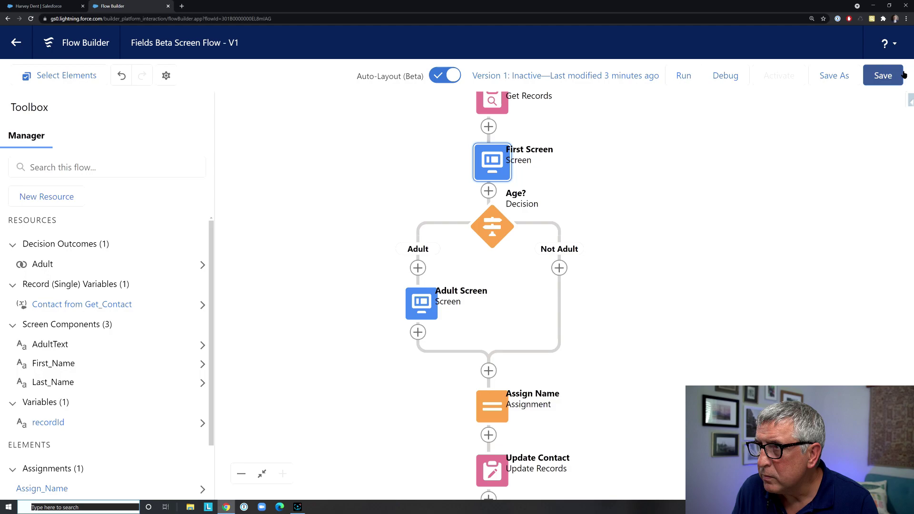
# Step: Save the flow and start a debug run using the contact's record ID as the recordId input
pyautogui.click(897, 76)
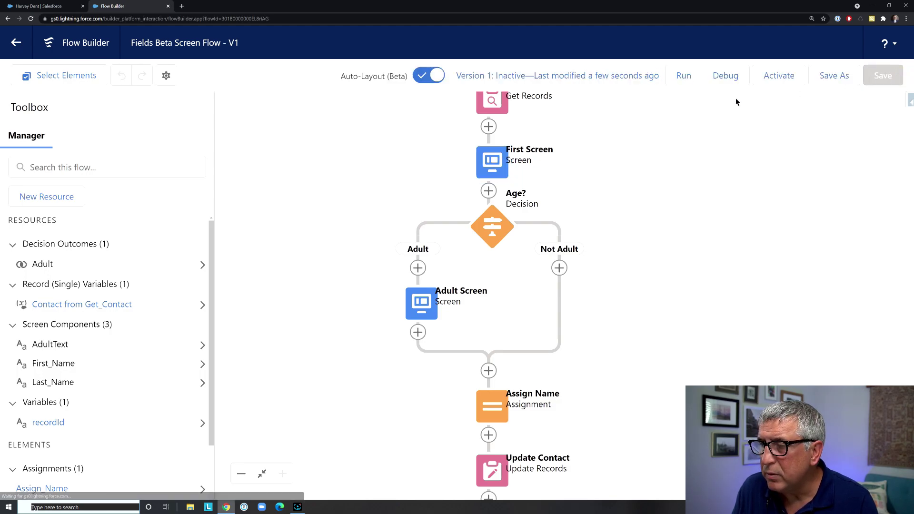
pyautogui.click(725, 76)
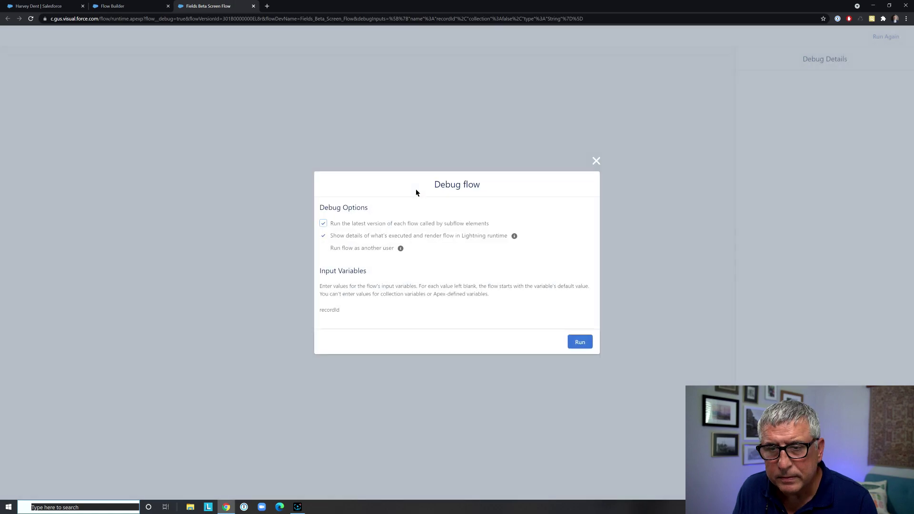
pyautogui.click(397, 322)
pyautogui.write('003B000000Ij98PIAR')
pyautogui.click(579, 342)
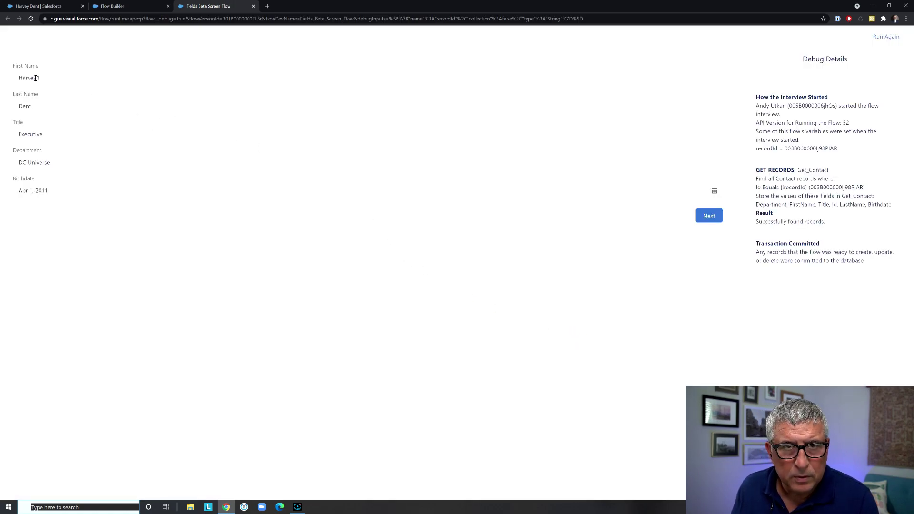
# Step: Clear the First Name, enter some text, and clear it again to test the Birthdate field's conditional visibility
pyautogui.doubleClick(55, 79)
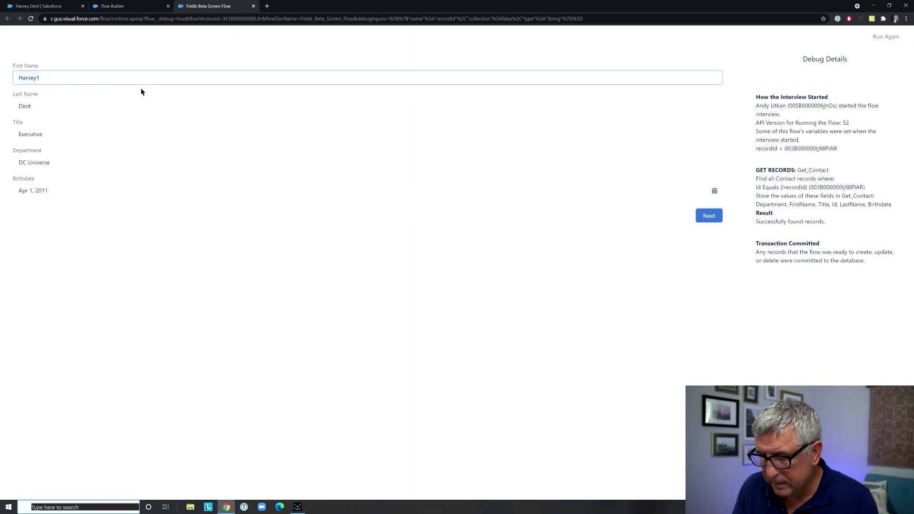
pyautogui.press('BackSpace')
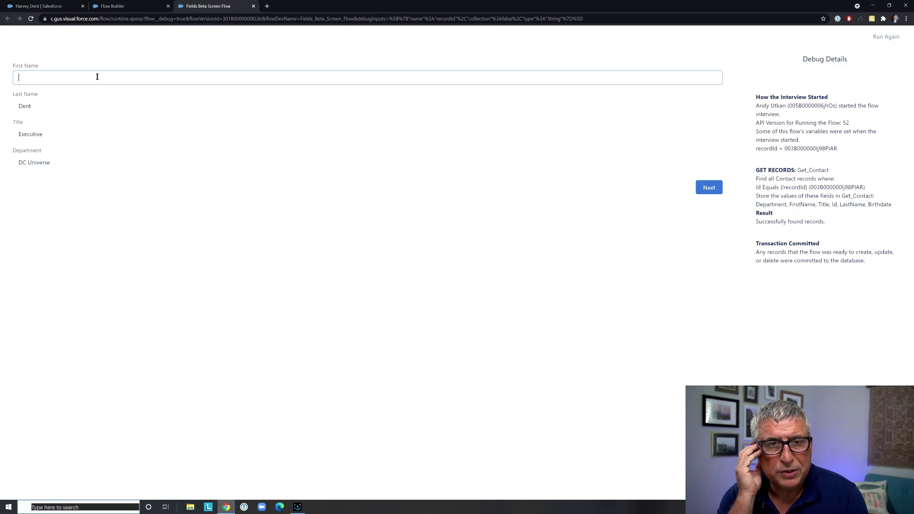
pyautogui.write('as')
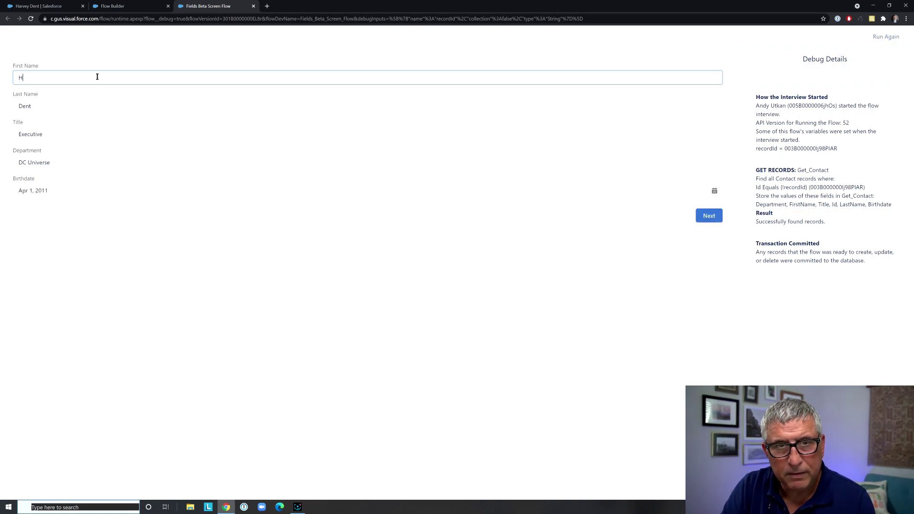
pyautogui.press('BackSpace')
pyautogui.press('BackSpace')
pyautogui.write('ha')
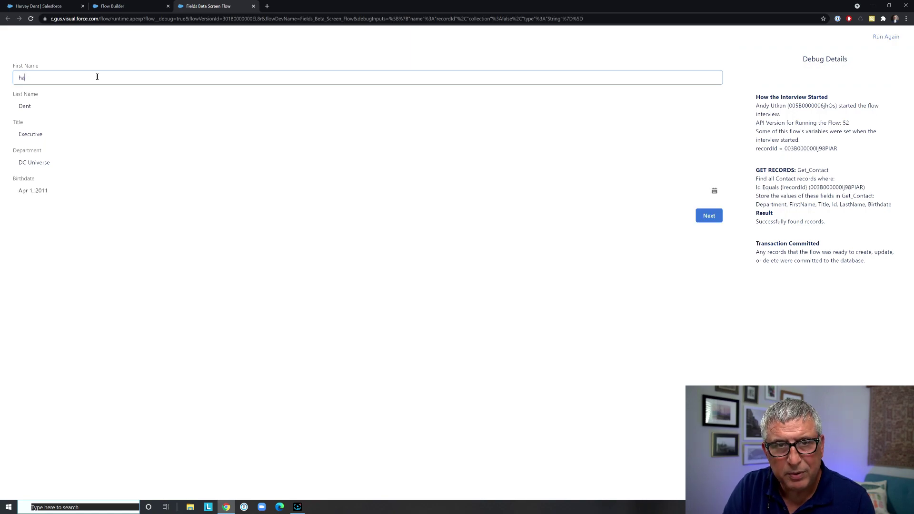
pyautogui.press('BackSpace')
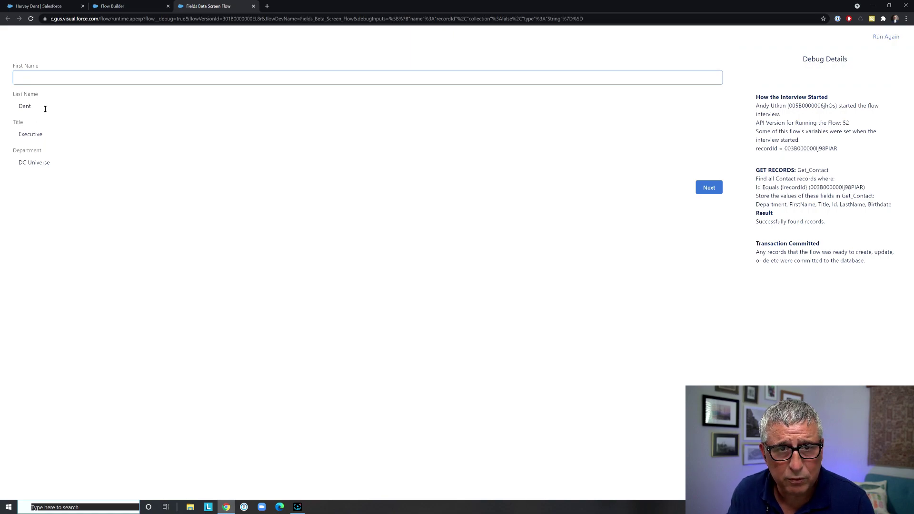
# Step: Clear the contact's Title on the running screen to test the Department field's conditional visibility
pyautogui.click(48, 134)
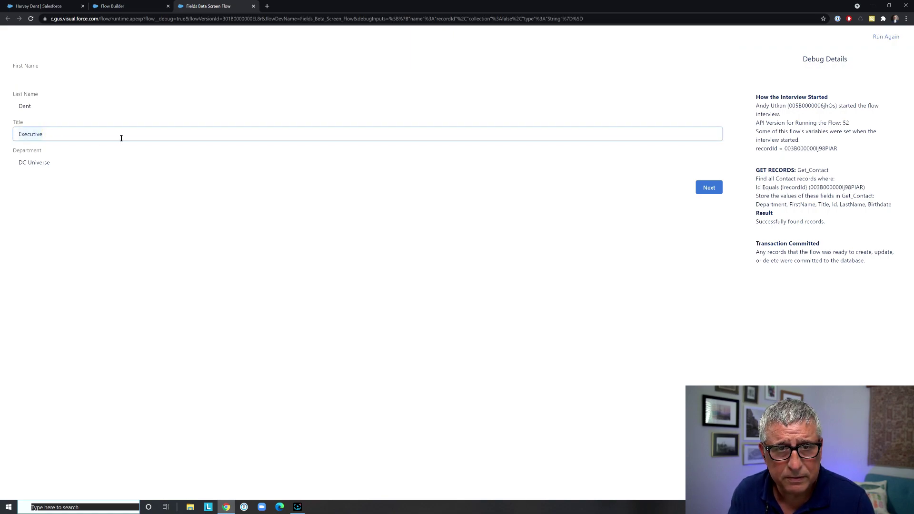
pyautogui.press('BackSpace')
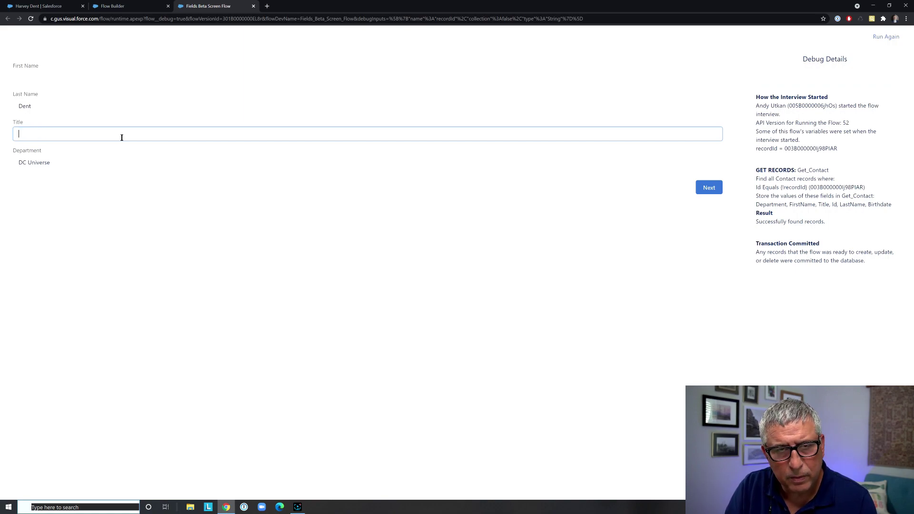
pyautogui.click(108, 158)
pyautogui.click(109, 137)
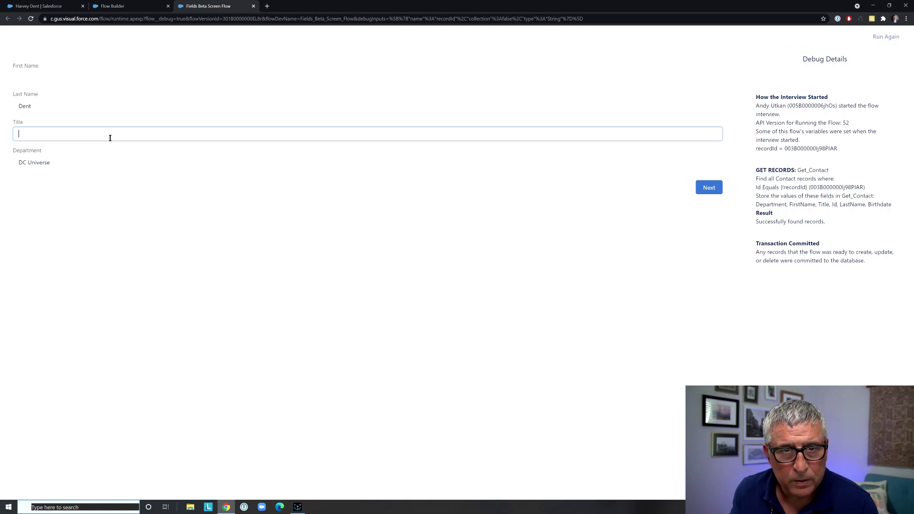
# Step: Briefly enter text in First Name, clear it again, and proceed through the adult screen to finish the debug run
pyautogui.click(72, 76)
pyautogui.write('Ha')
pyautogui.press('BackSpace')
pyautogui.press('BackSpace')
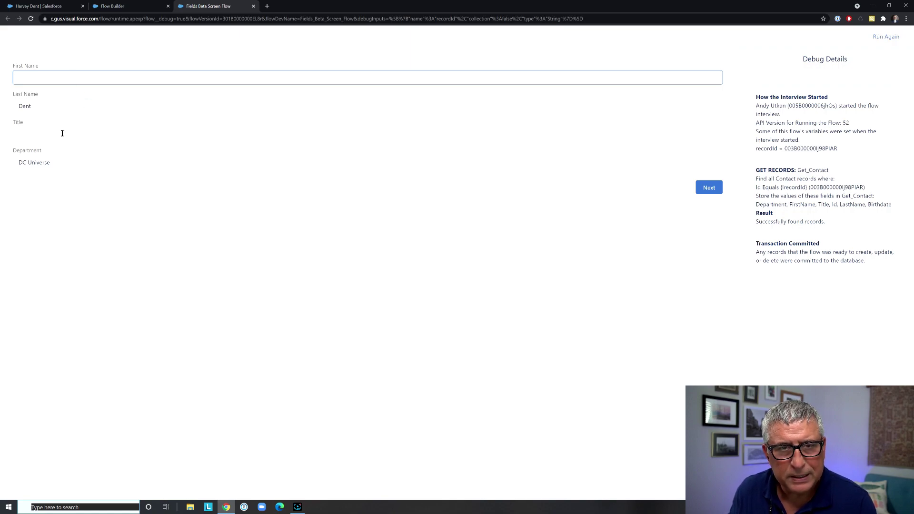
pyautogui.click(712, 187)
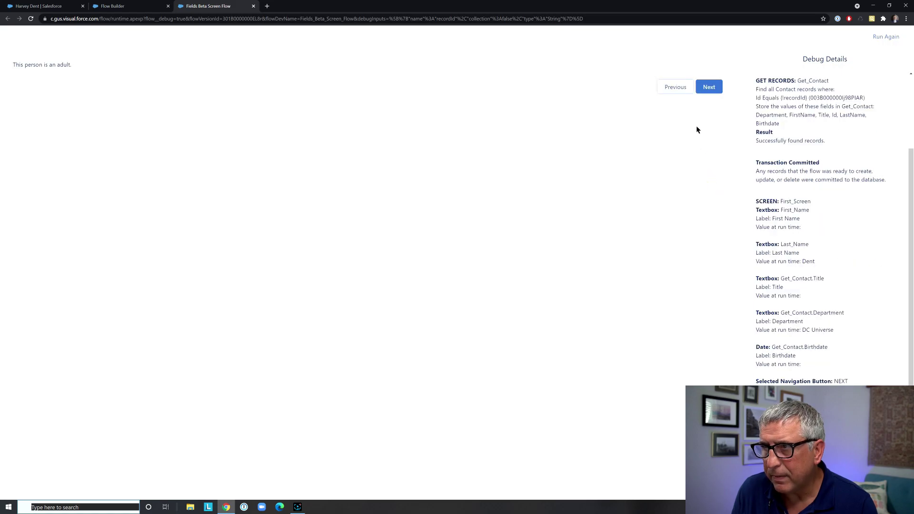
pyautogui.click(709, 88)
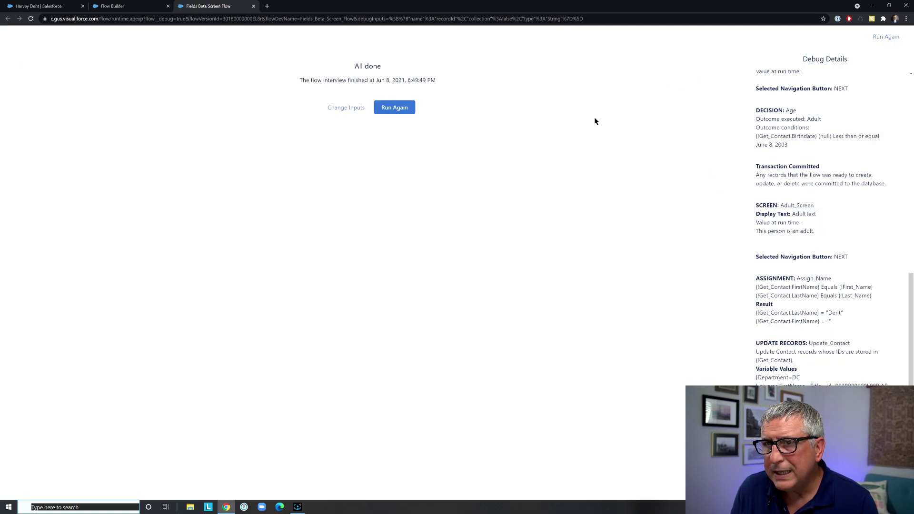
# Step: Run the flow again with the same inputs and enter the contact's first name
pyautogui.click(391, 108)
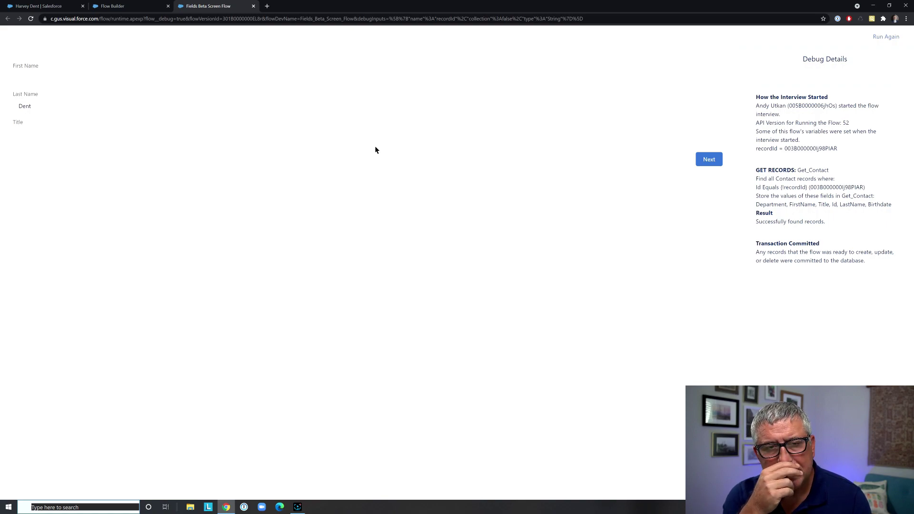
pyautogui.click(113, 82)
pyautogui.write('Ha')
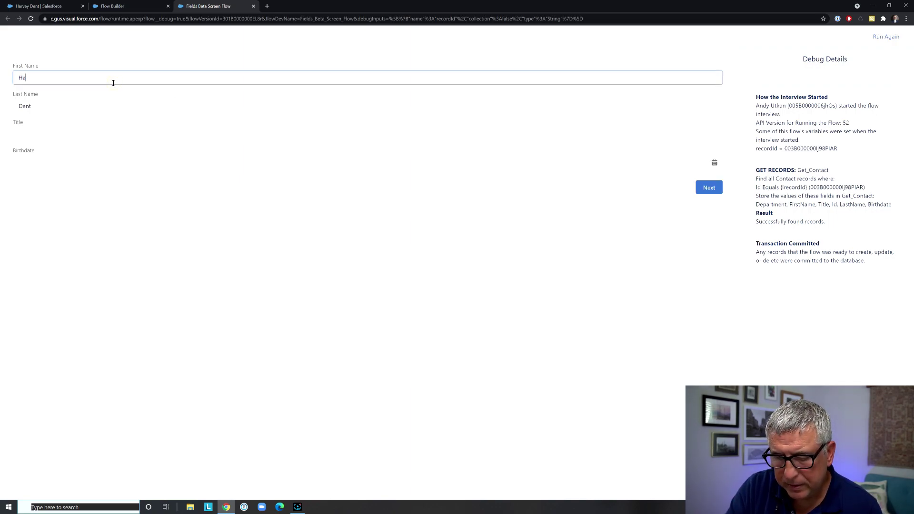
pyautogui.write('vey')
pyautogui.press('BackSpace')
pyautogui.press('BackSpace')
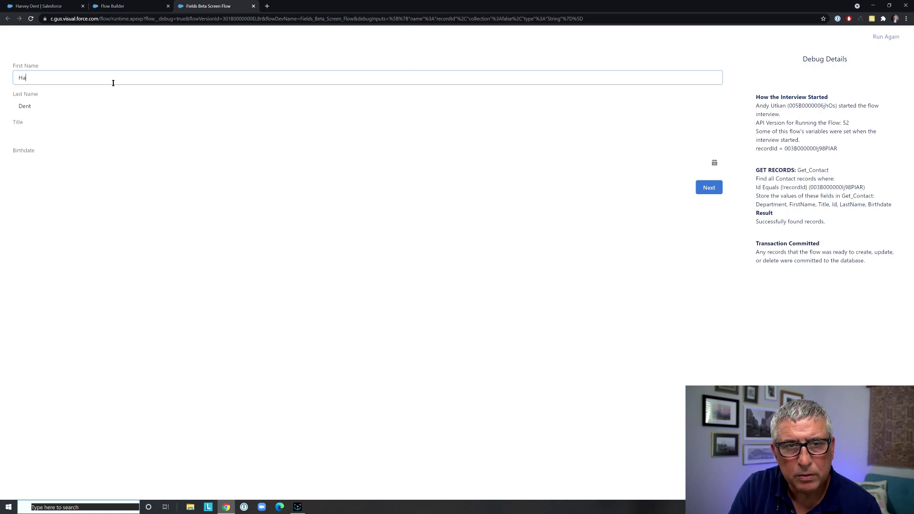
pyautogui.write('rvey')
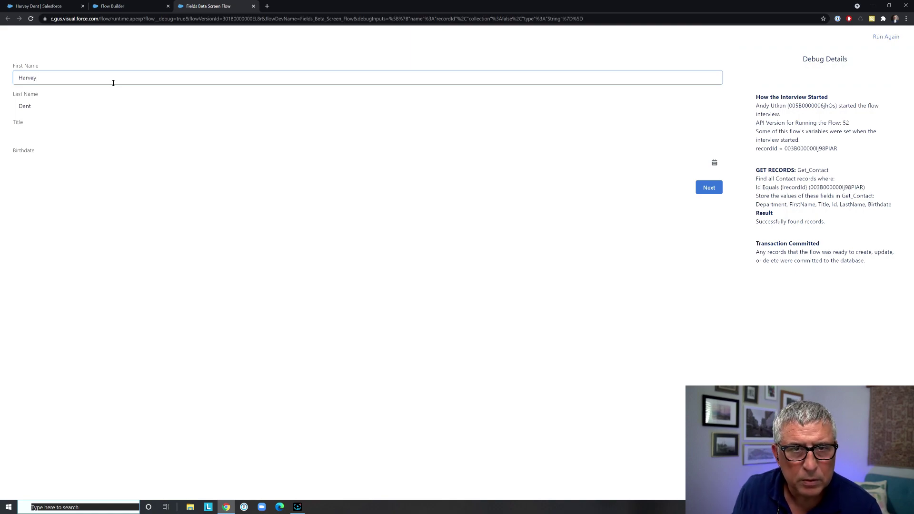
# Step: Set the Title to Assistant and proceed through the adult screen to finish the debug run
pyautogui.click(68, 134)
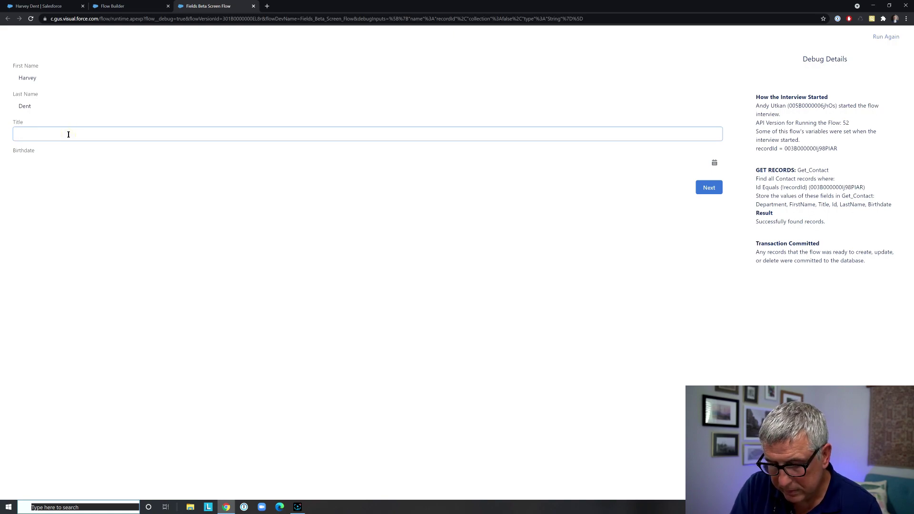
pyautogui.write('Assistant')
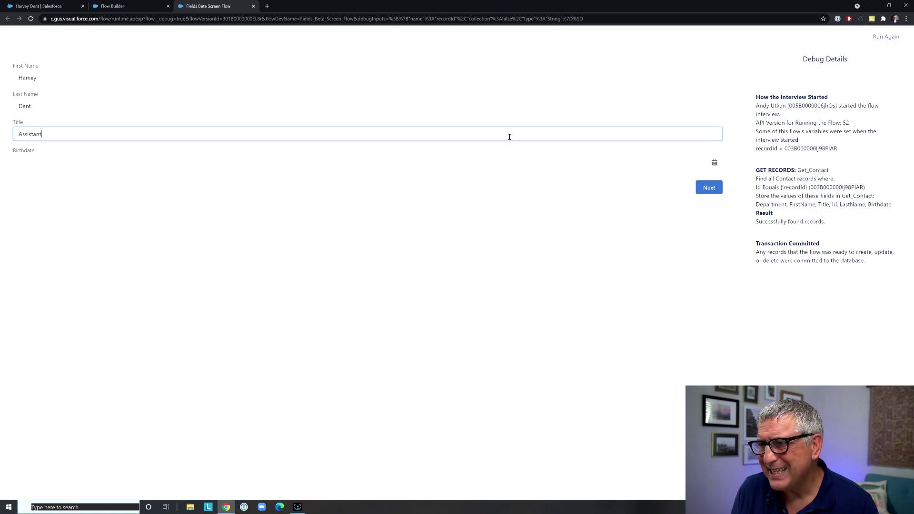
pyautogui.click(715, 189)
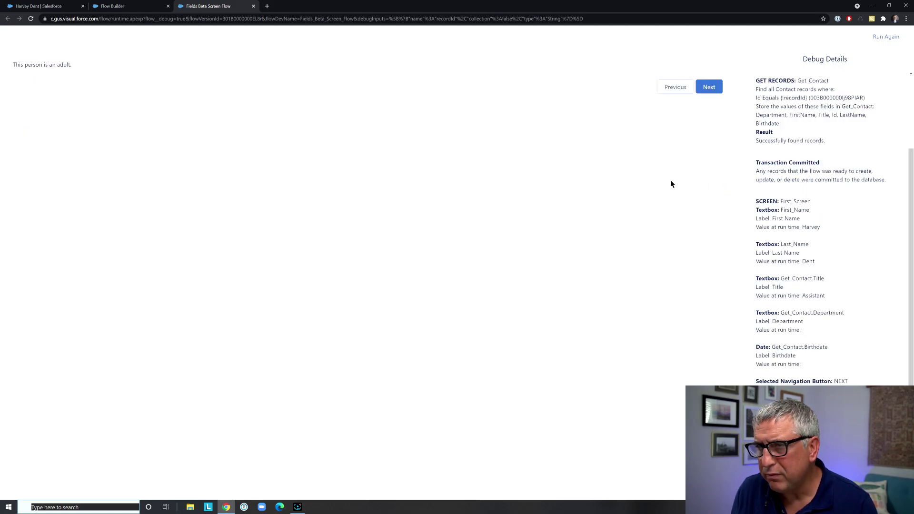
pyautogui.click(710, 88)
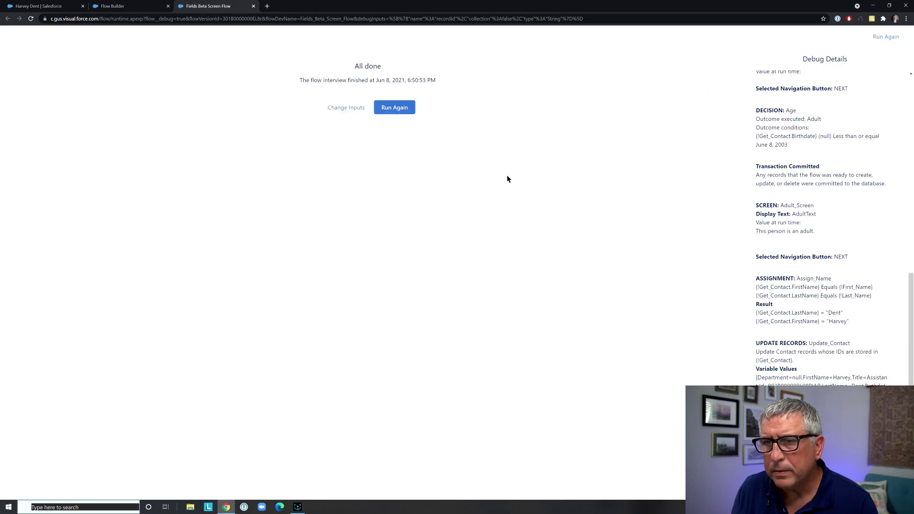